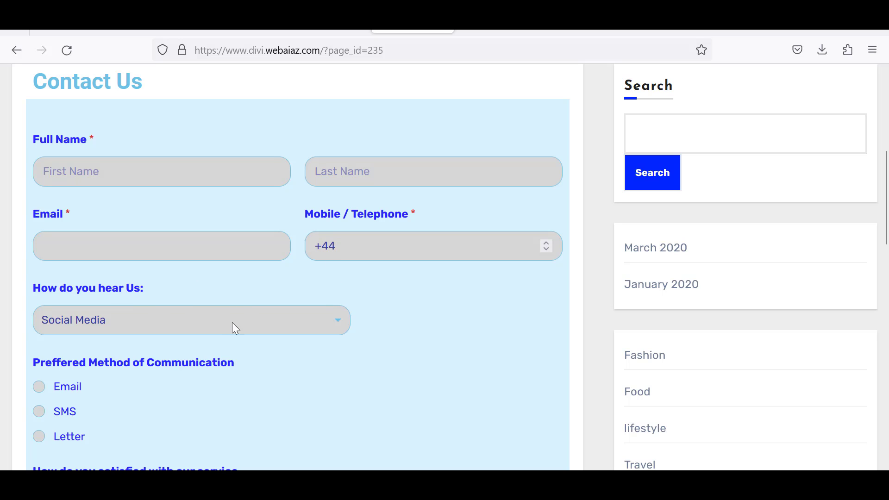
Keep Social Media as the referral answer and set preferred communication to Letter.
click(336, 316)
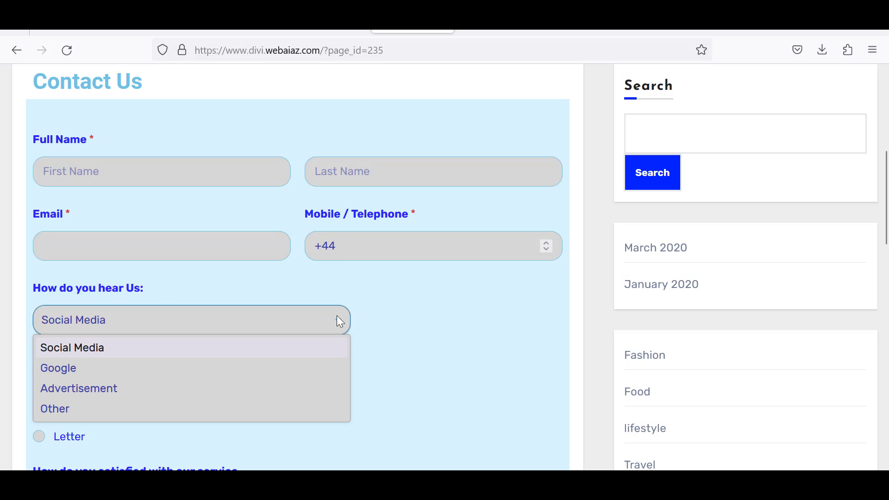
click(337, 316)
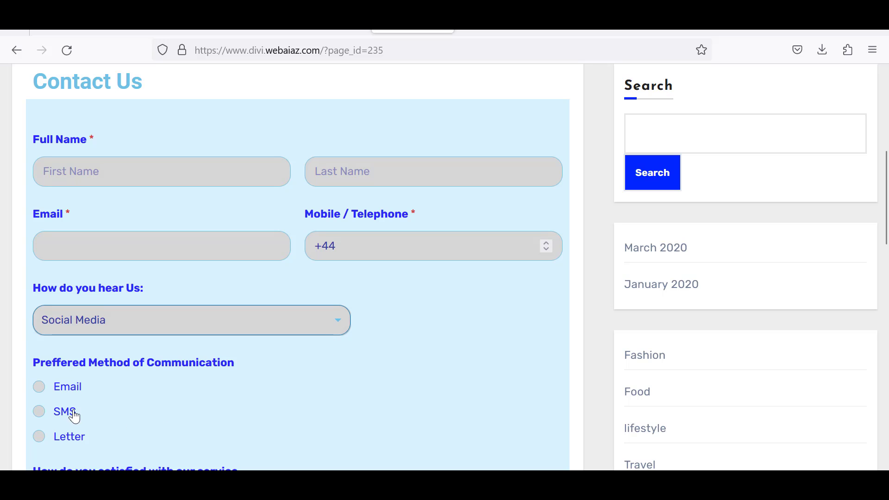
click(38, 412)
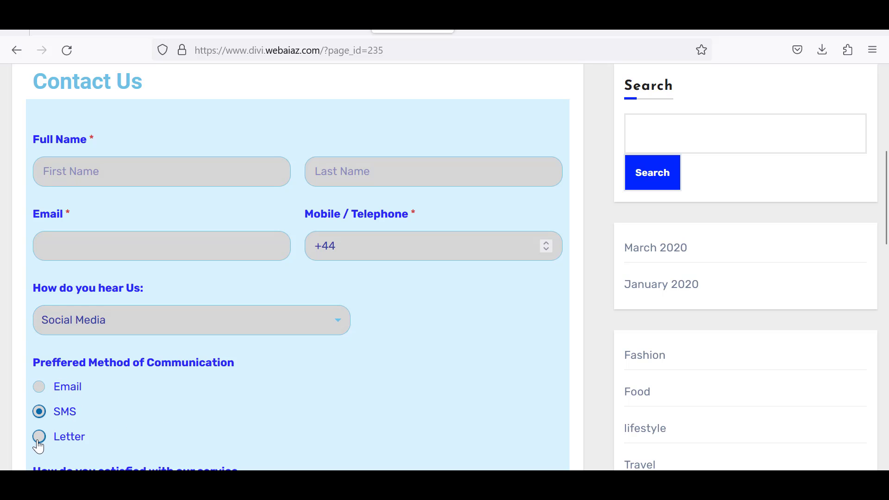
click(38, 440)
Accept the terms and pass the 'I'm not a robot' reCAPTCHA check.
drag(886, 216, 887, 292)
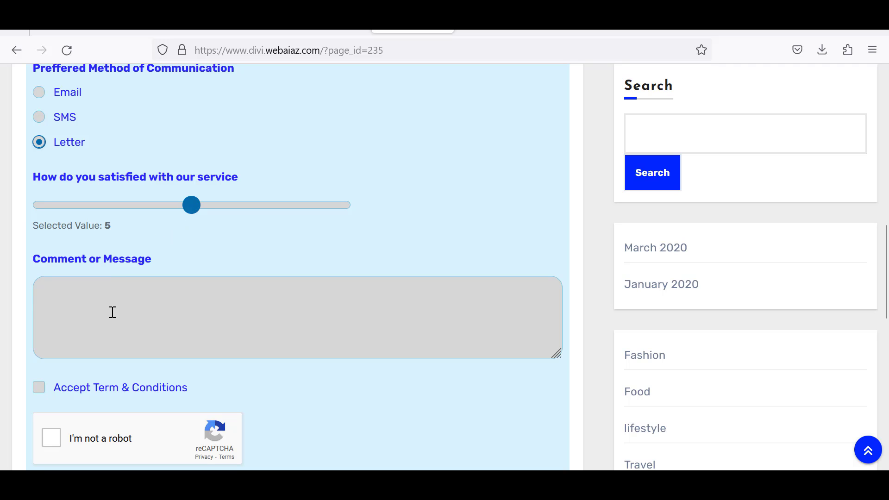
scroll(235, 303, down, 3)
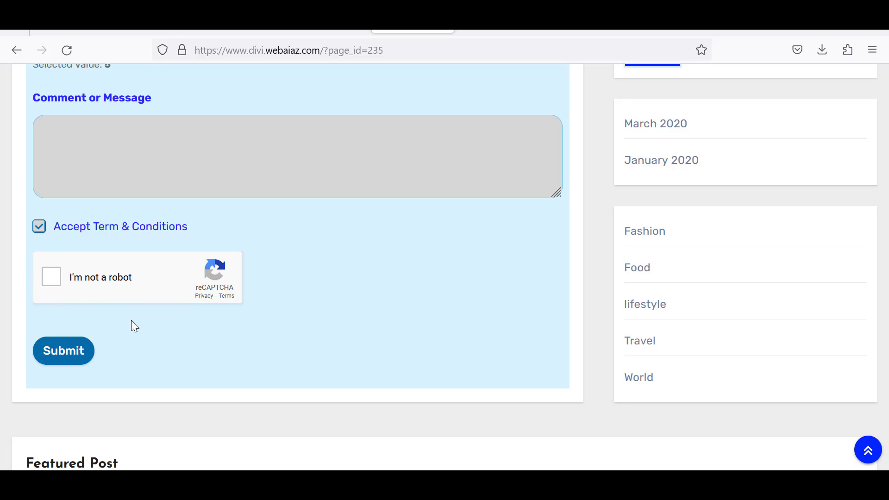
click(58, 282)
scroll(369, 343, up, 10)
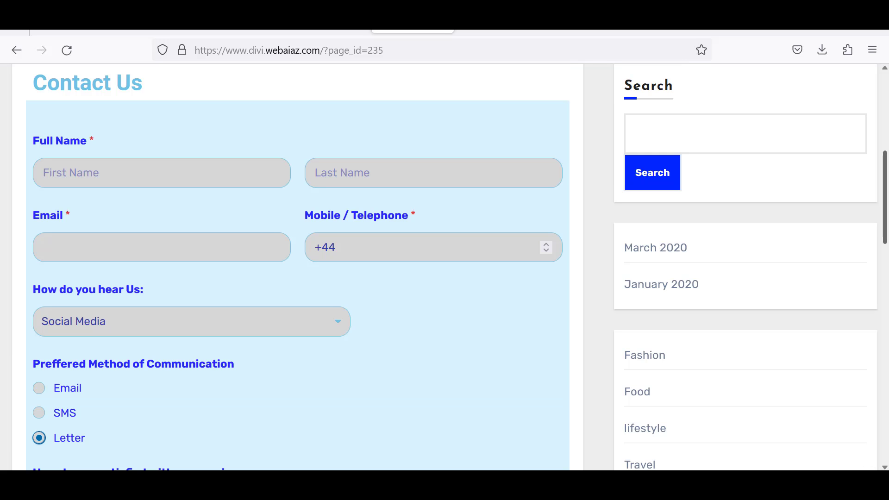
scroll(468, 391, down, 5)
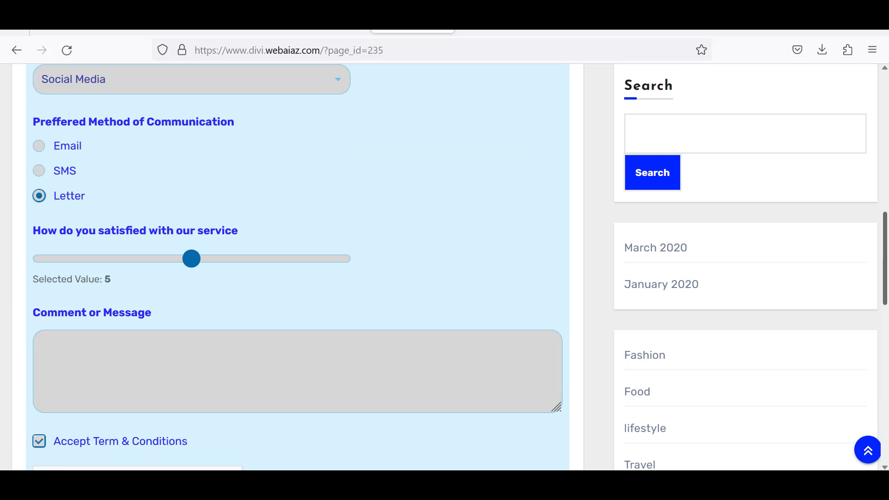
scroll(468, 392, up, 5)
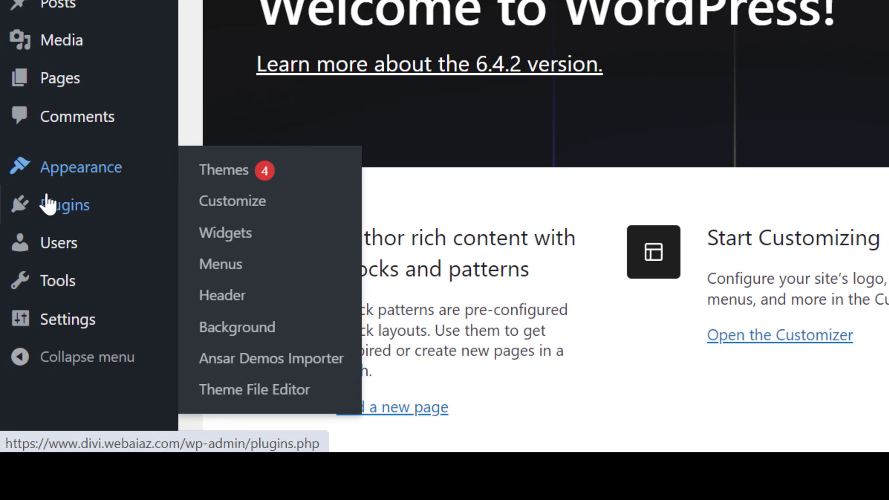
Search plugins for 'wpforms', then install and activate Contact Form by WPForms.
mouse_move(34, 318)
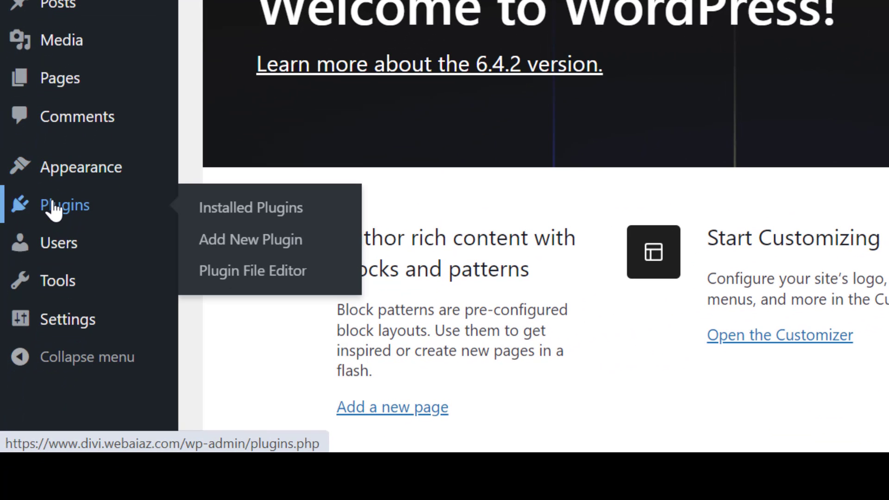
click(231, 245)
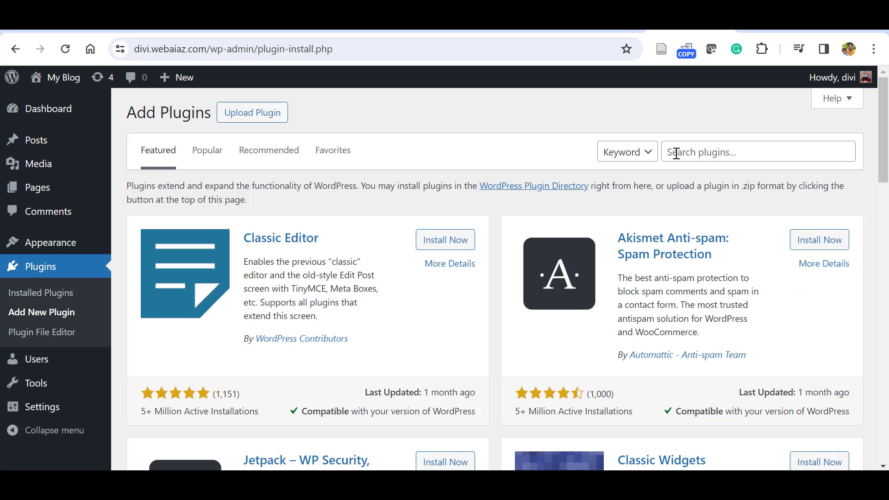
click(676, 153)
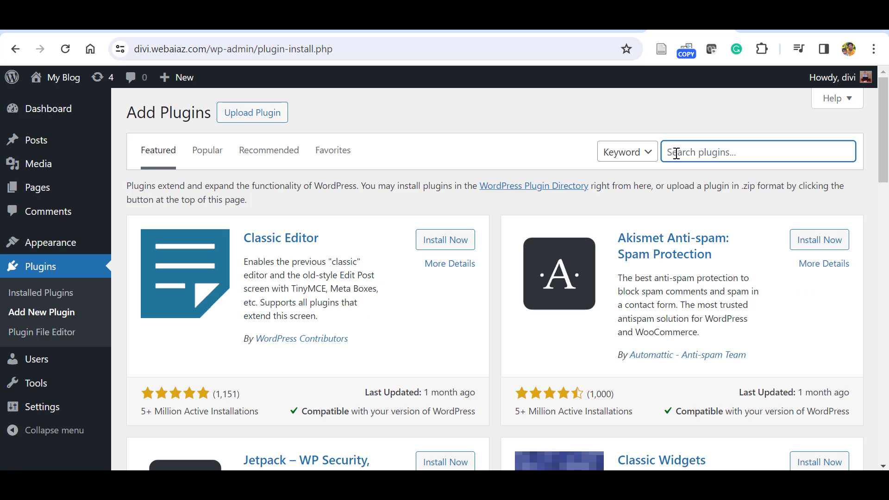
text(wpforms)
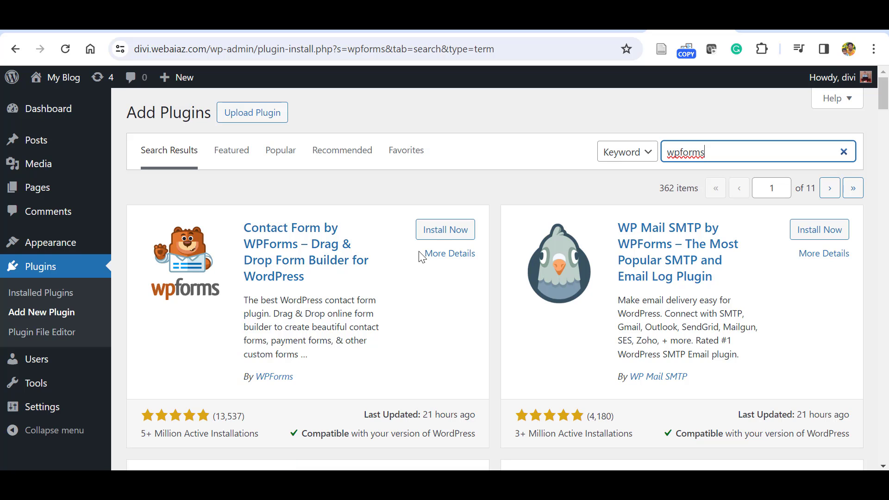
click(445, 231)
click(447, 237)
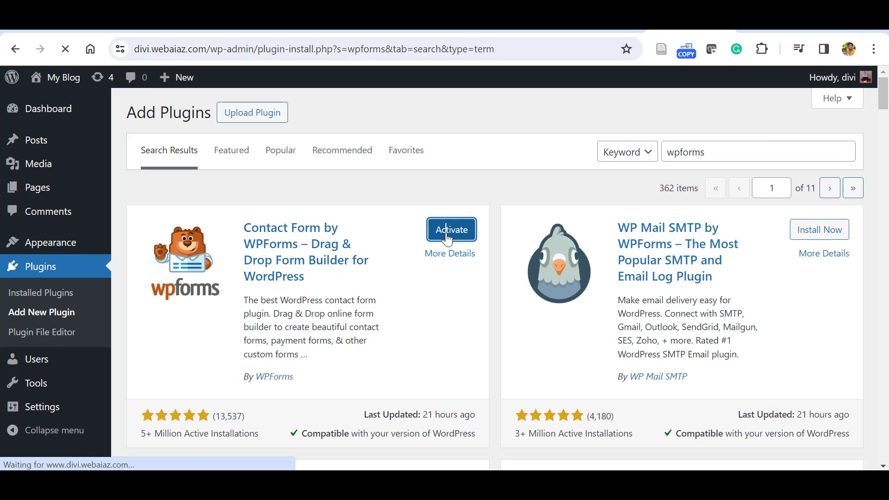
scroll(887, 156, down, 5)
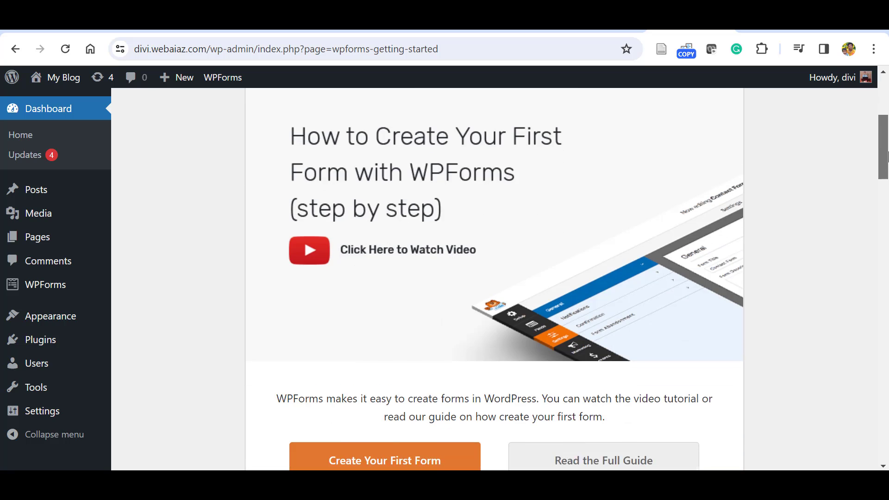
Create the first form from the Simple Contact Form template under Available Templates.
scroll(887, 157, down, 5)
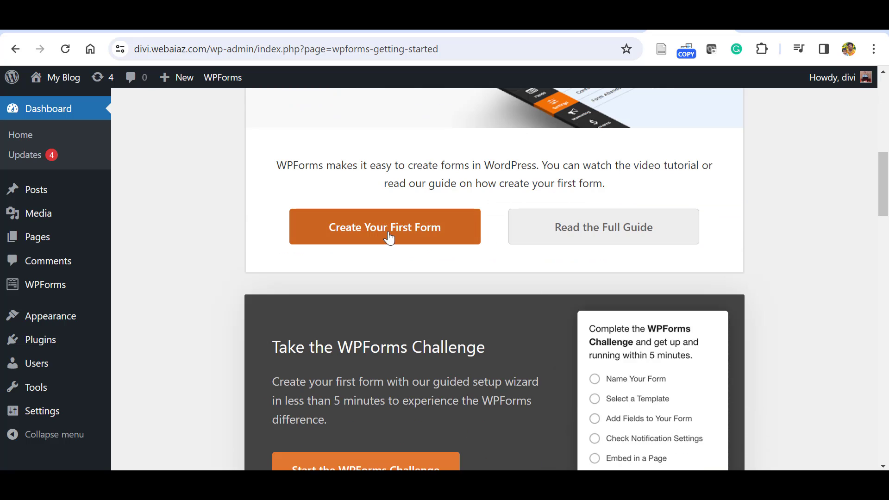
click(389, 235)
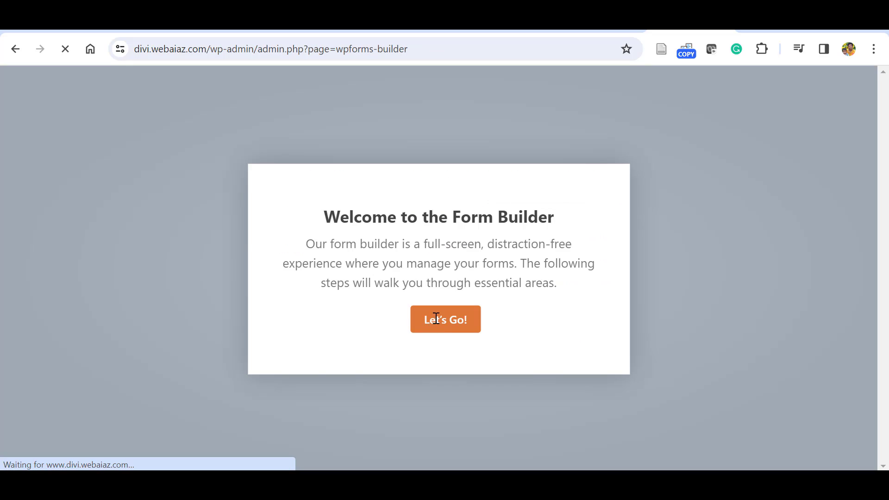
click(436, 319)
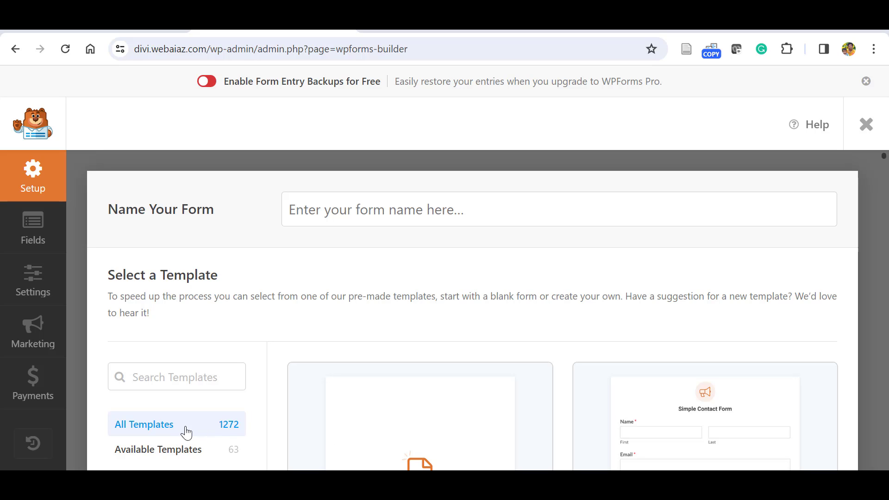
click(157, 453)
scroll(157, 452, down, 3)
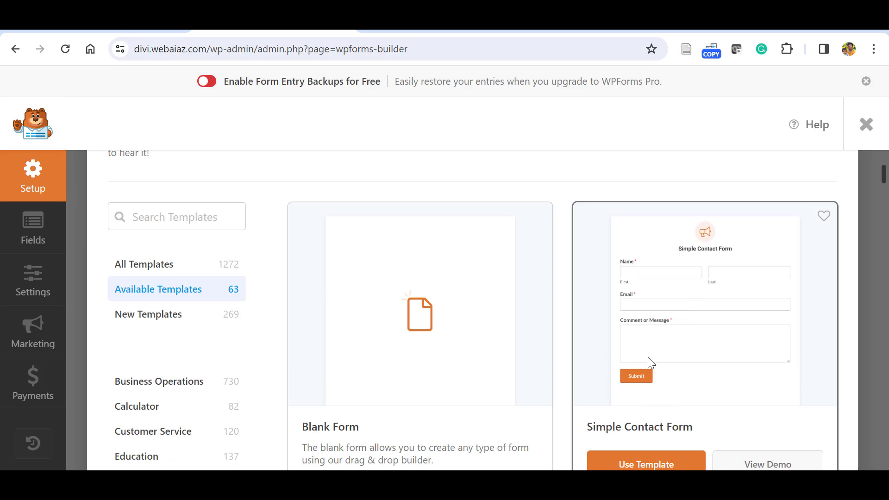
click(639, 458)
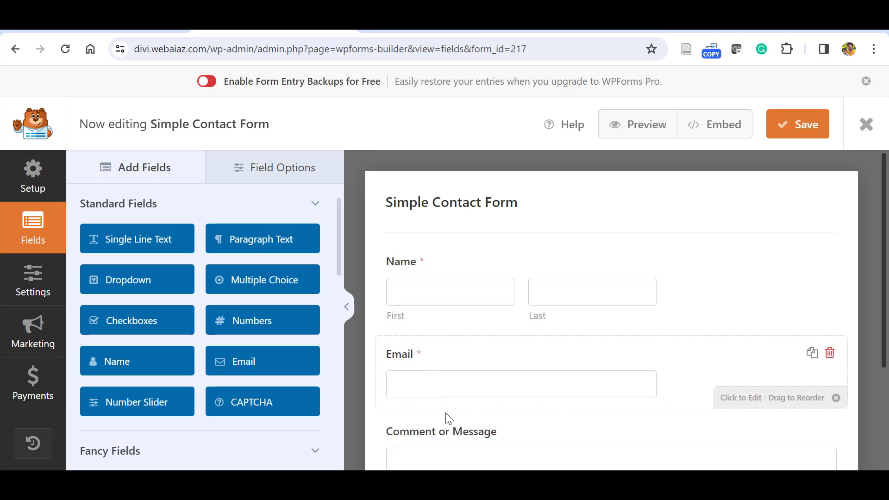
Reorder the Email field, add a second Name field, and select the original Name field.
drag(881, 258, 701, 290)
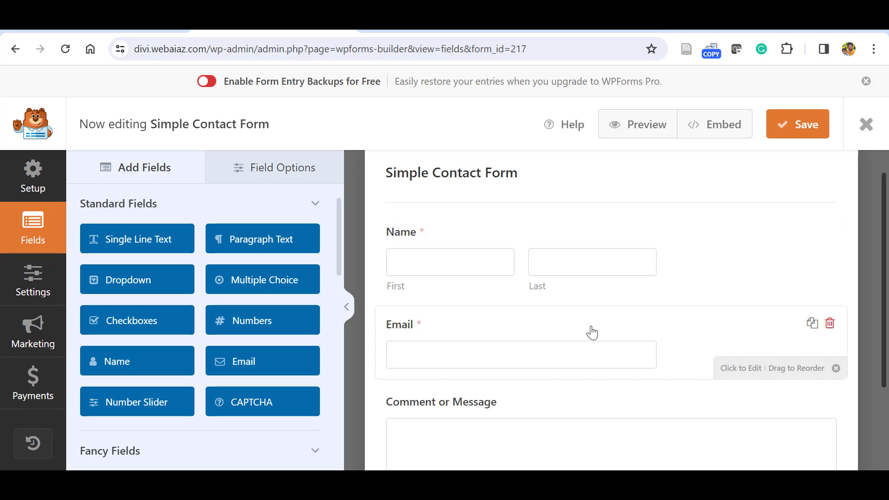
drag(592, 333, 591, 238)
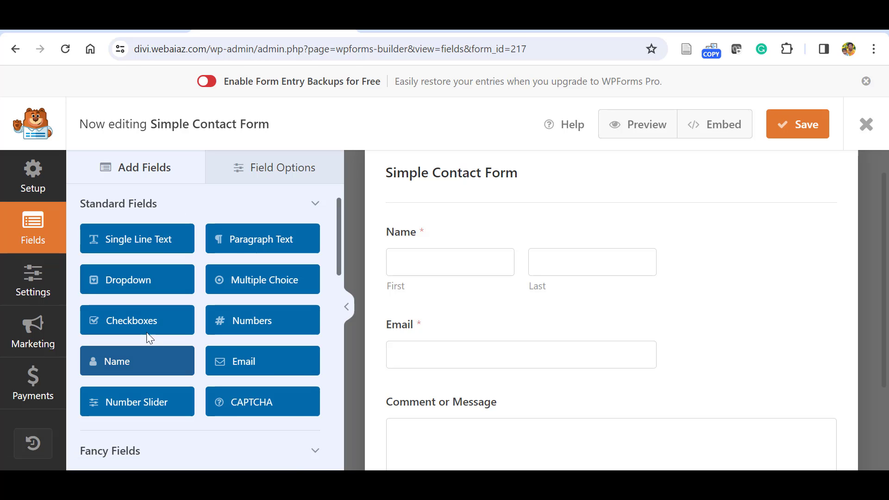
click(253, 174)
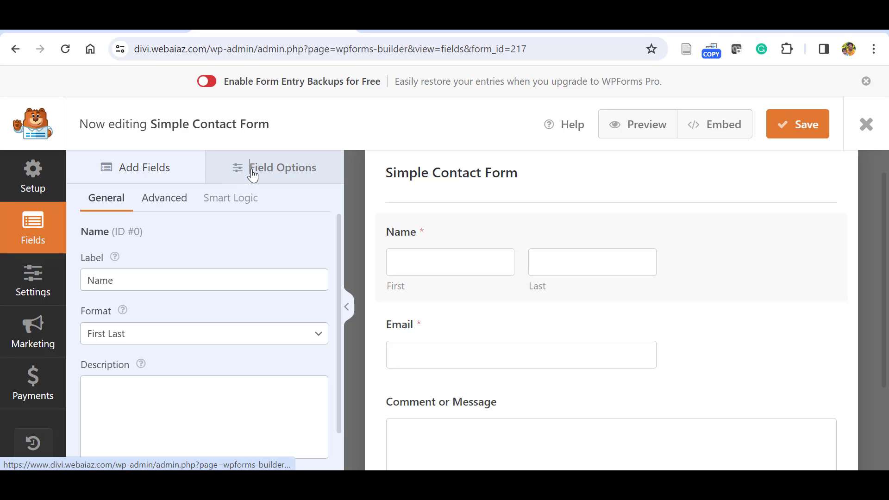
click(155, 170)
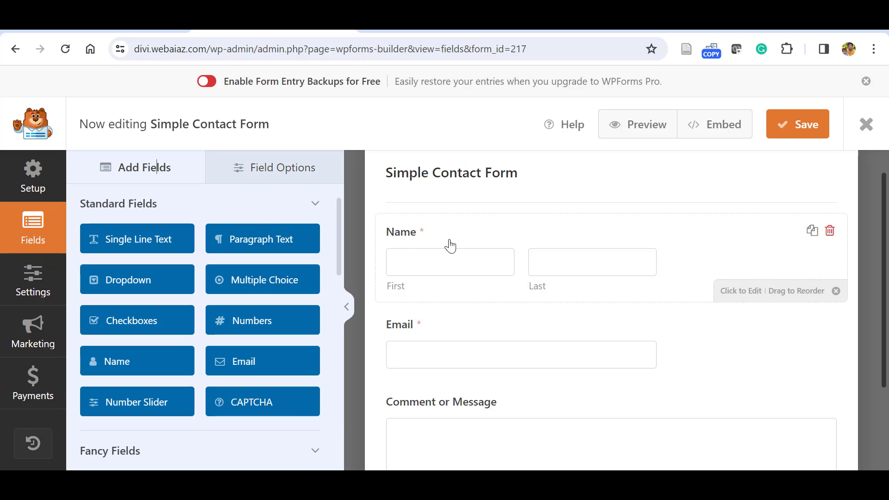
click(140, 365)
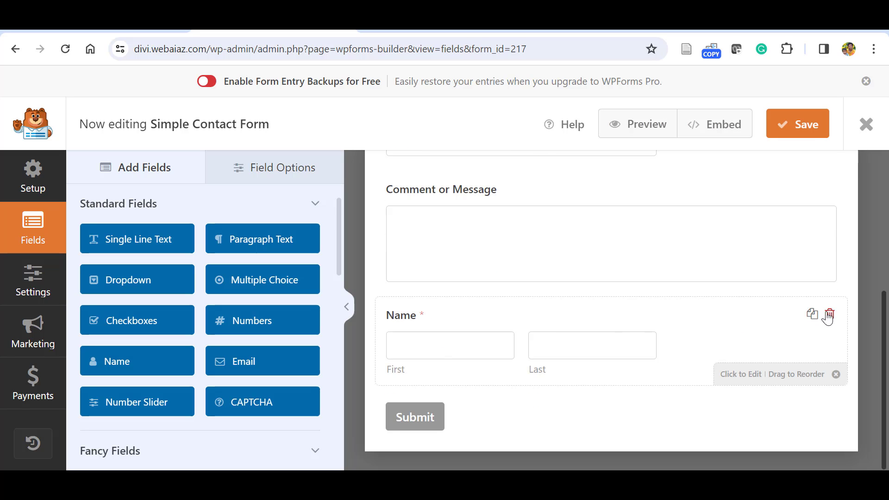
scroll(686, 246, up, 5)
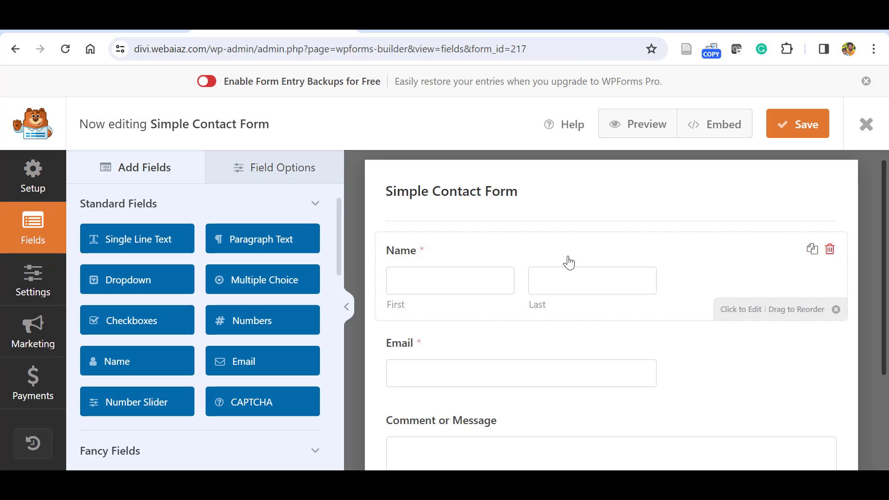
click(538, 257)
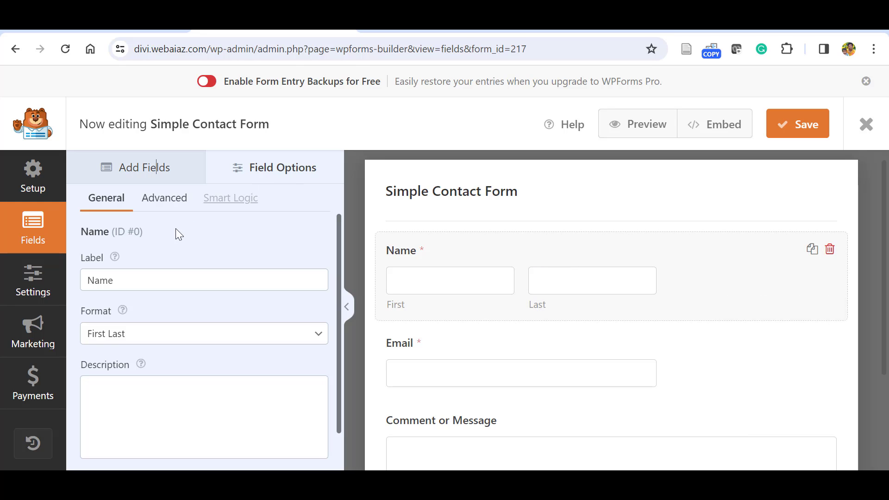
Relabel the Name field 'Full Name' and set its format to First Last.
click(92, 284)
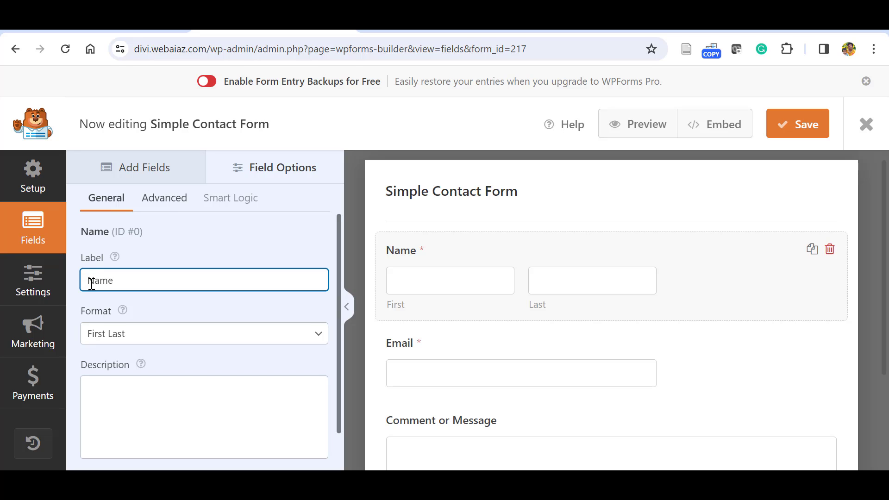
text(Full)
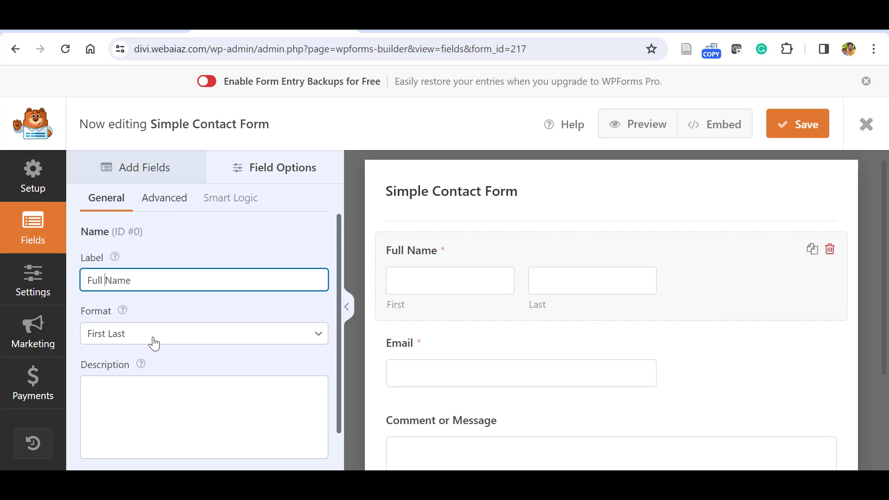
click(285, 340)
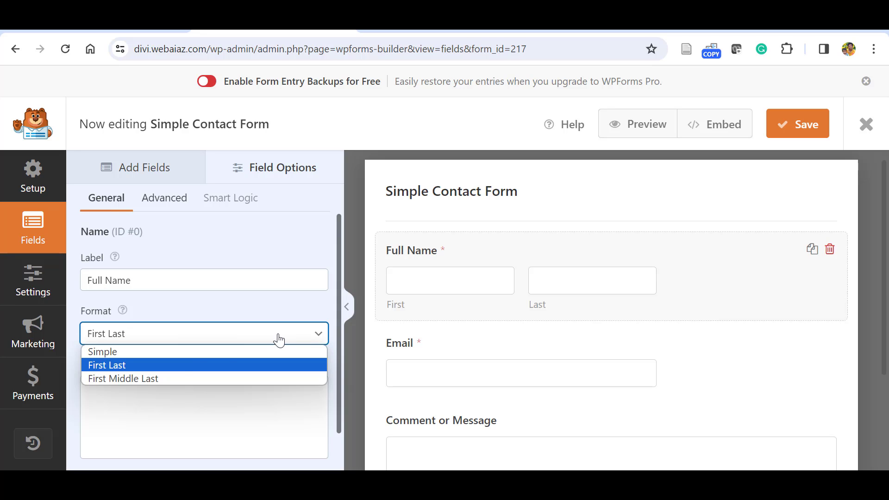
click(147, 350)
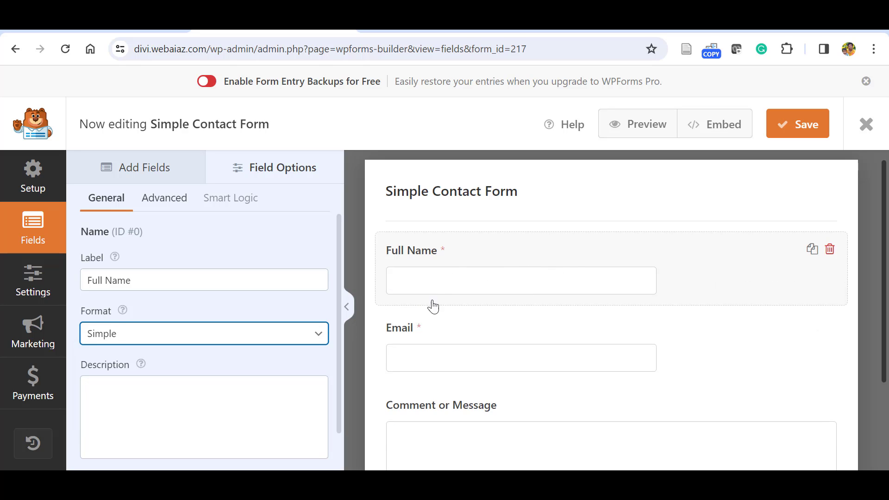
click(308, 337)
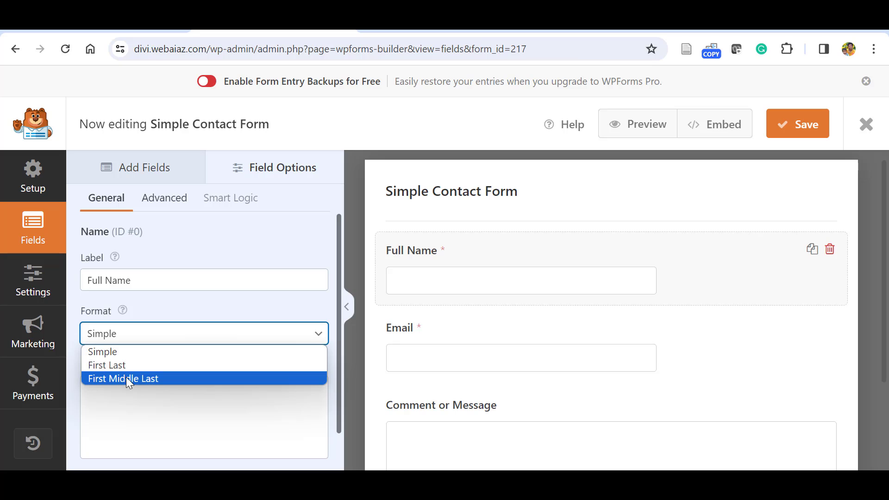
click(131, 377)
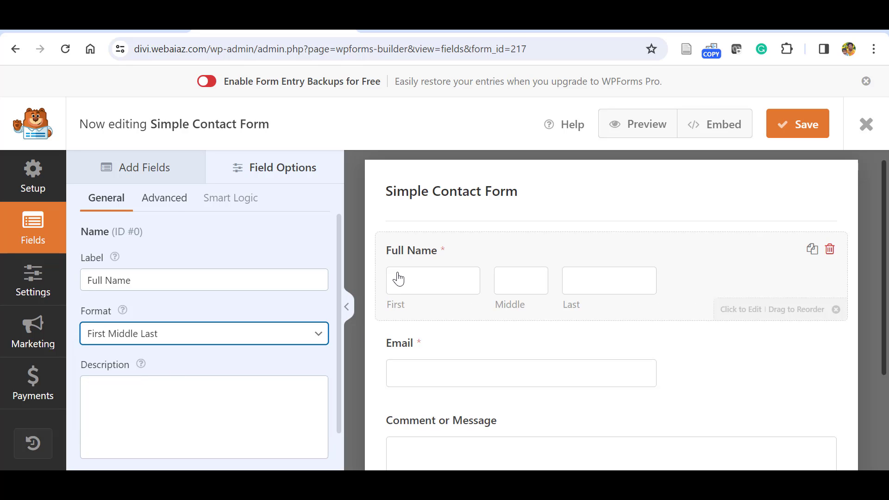
click(290, 339)
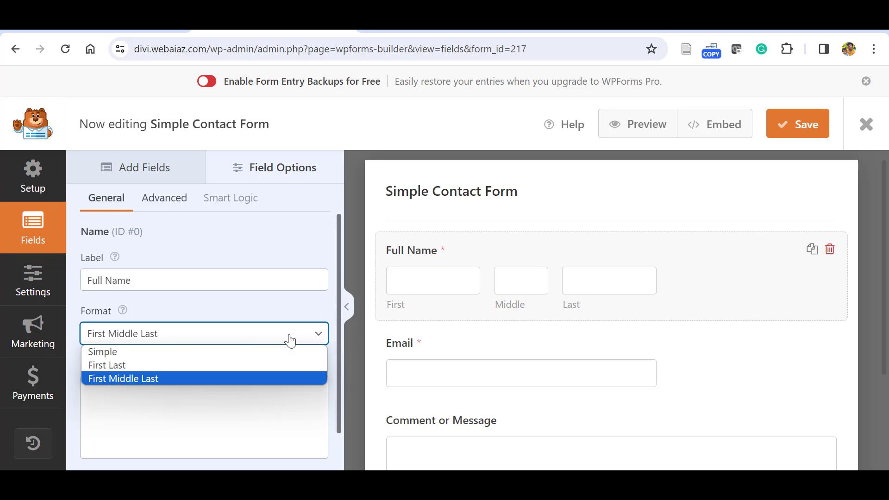
click(105, 363)
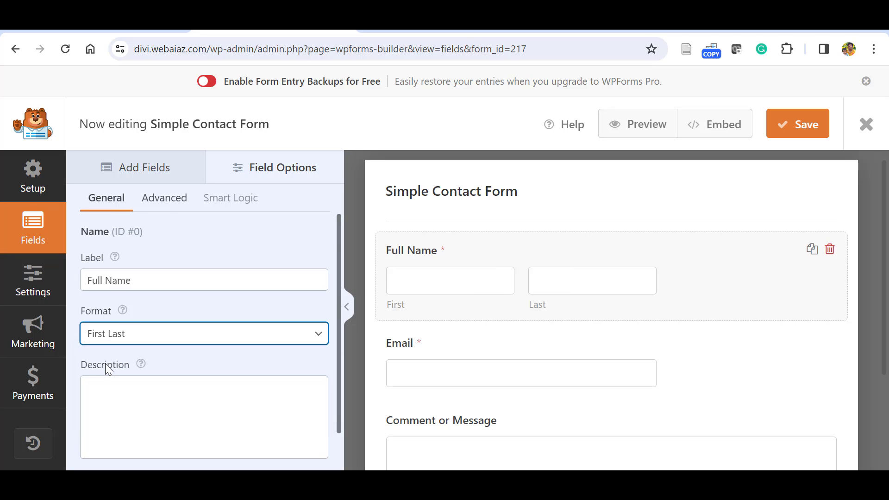
scroll(125, 345, down, 1)
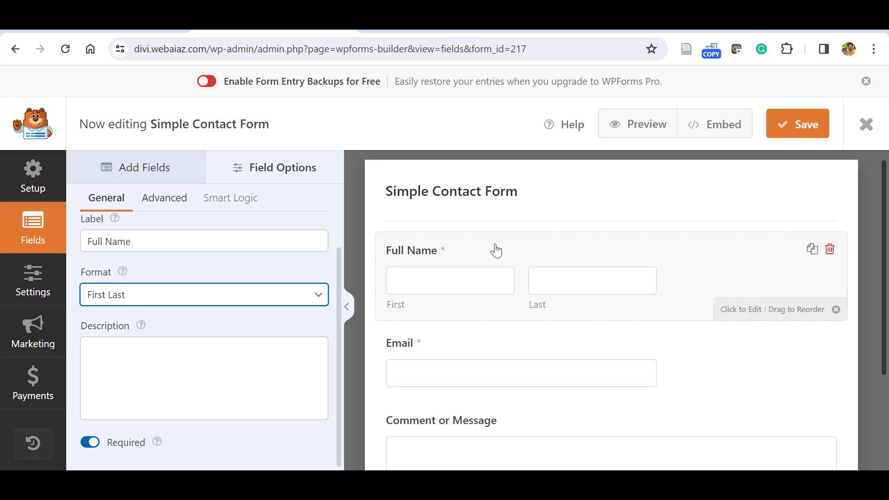
click(247, 376)
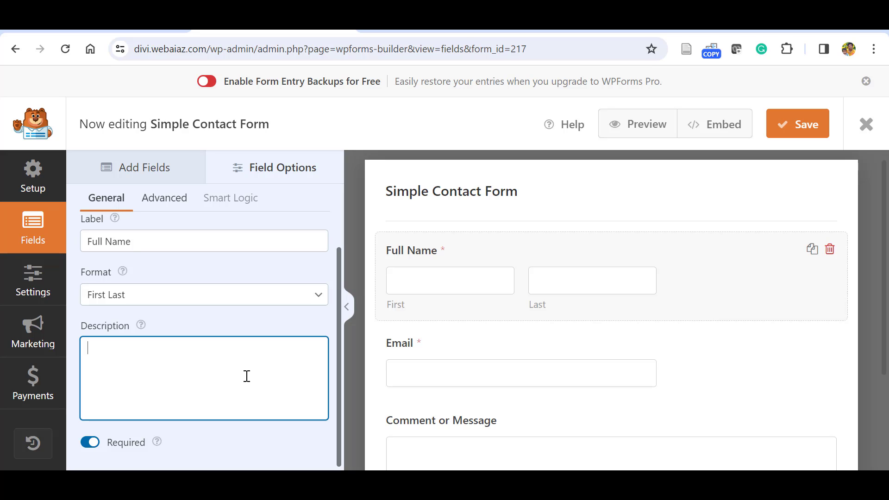
Set the Full Name field size to Large in its Advanced options.
click(157, 207)
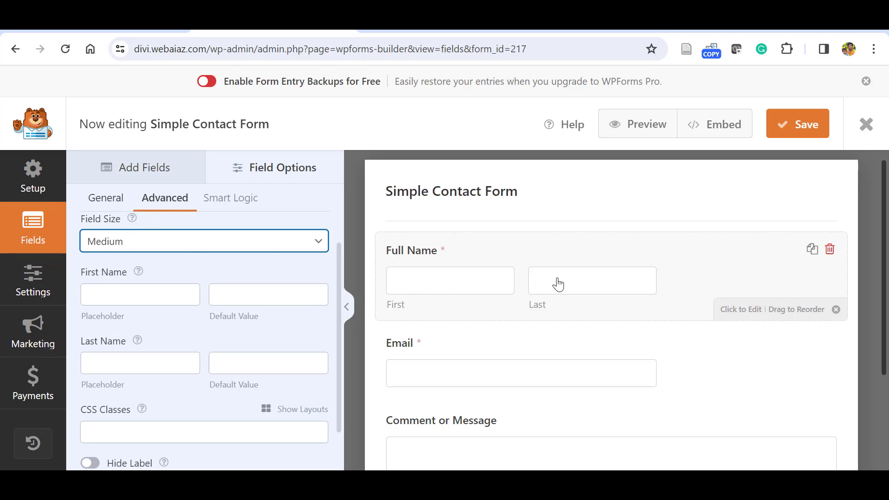
click(316, 241)
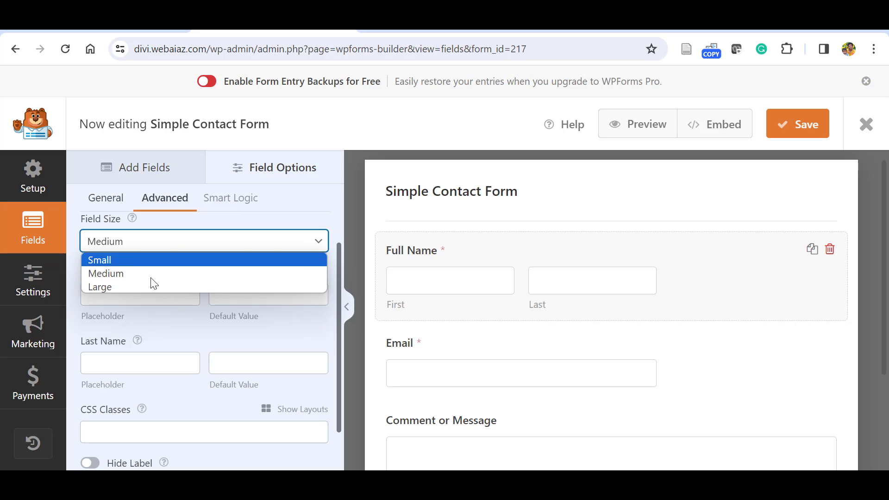
click(129, 286)
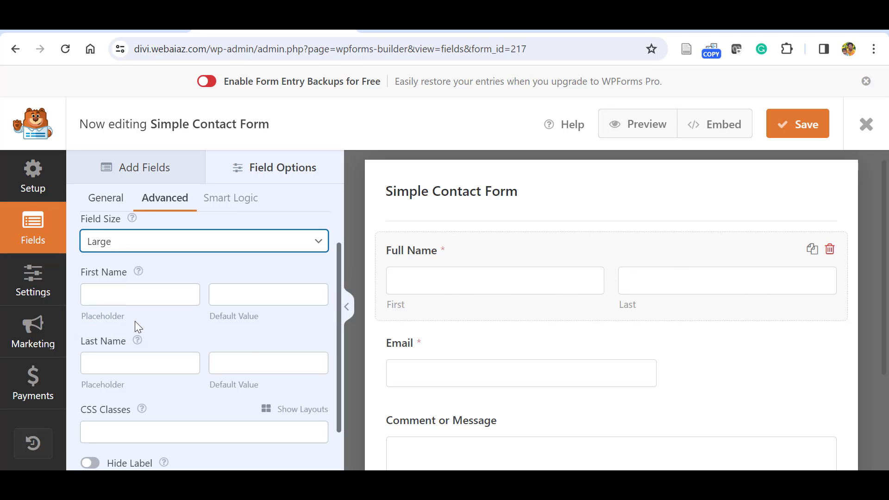
scroll(223, 316, up, 1)
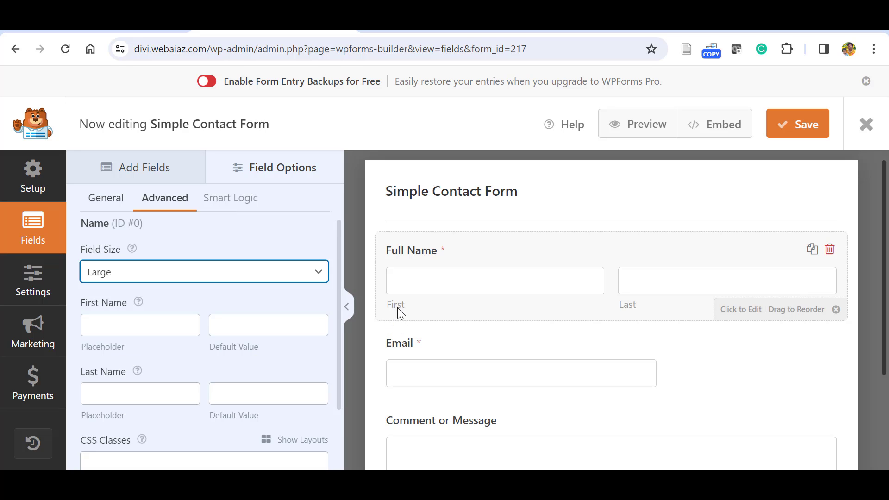
scroll(331, 320, up, 1)
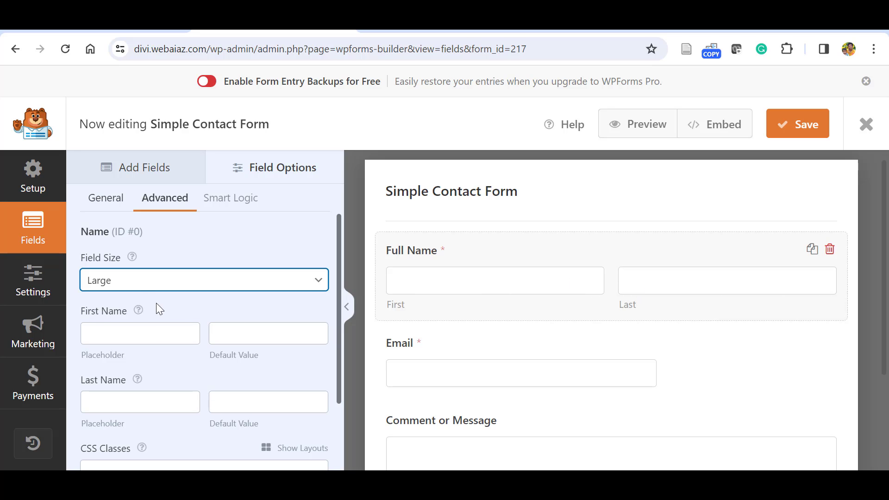
Give the name boxes 'First Name' and 'Last Name' placeholders.
click(102, 333)
text(First Name)
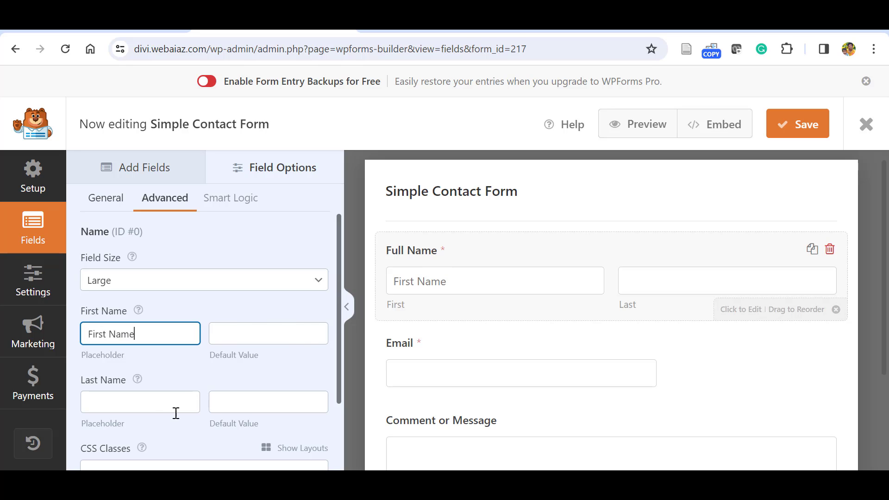
click(146, 407)
text(L)
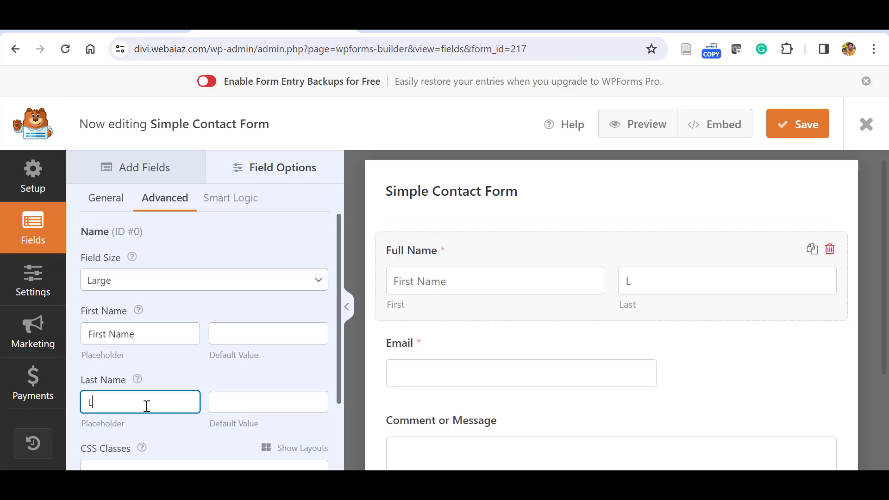
text(ast Name)
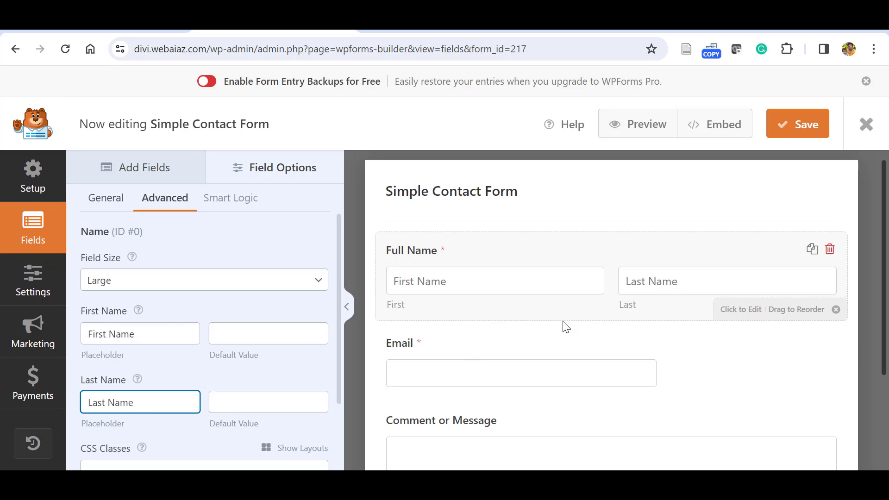
Hide the Full Name label and its sublabels, dismissing the PRO conditional logic notice.
scroll(138, 396, down, 2)
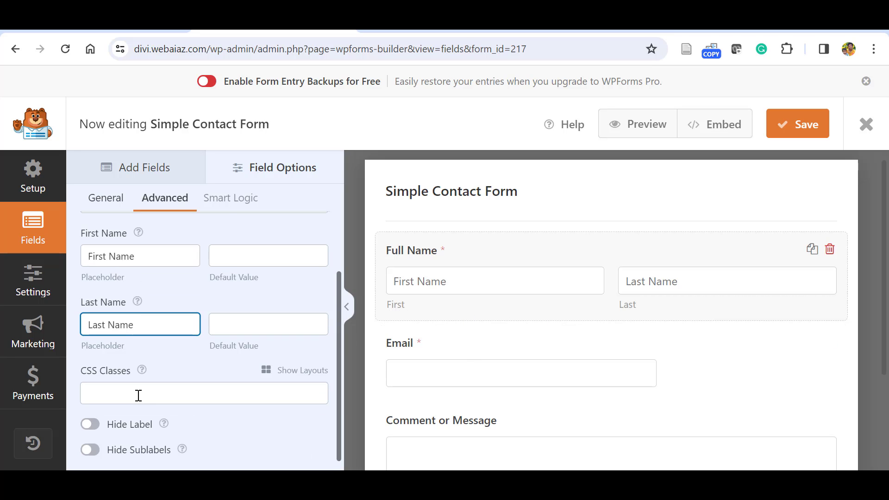
click(95, 426)
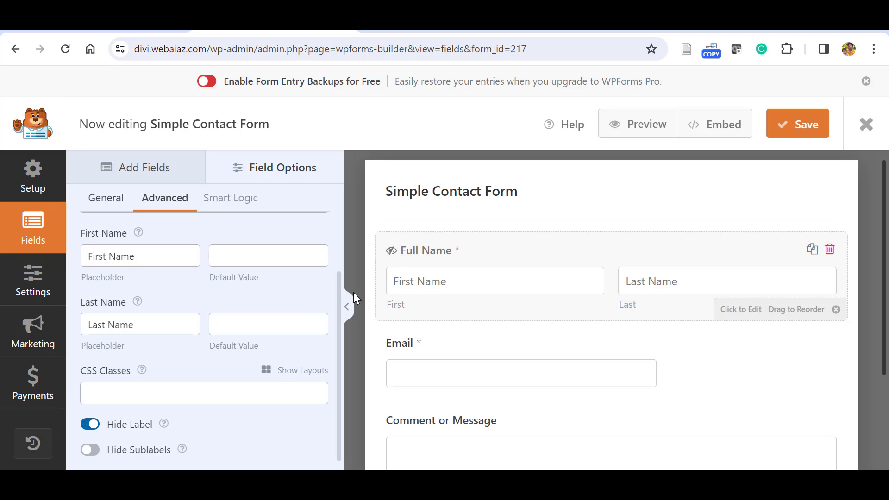
click(91, 452)
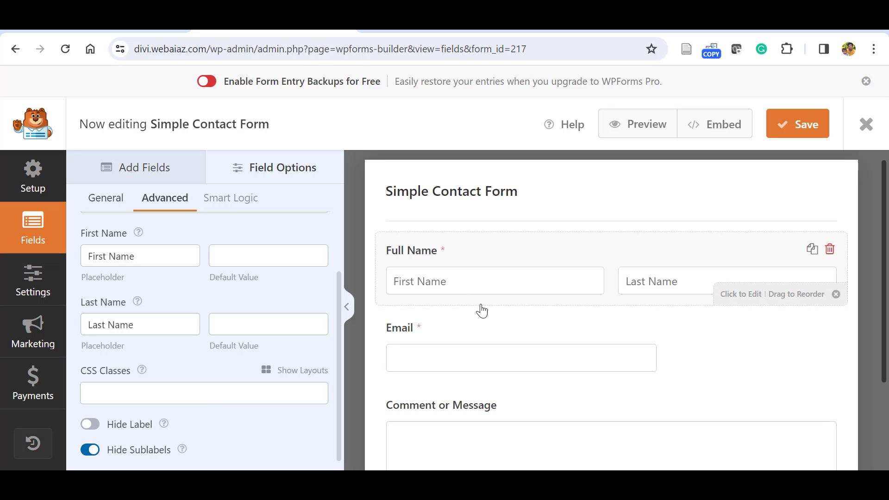
scroll(333, 365, down, 1)
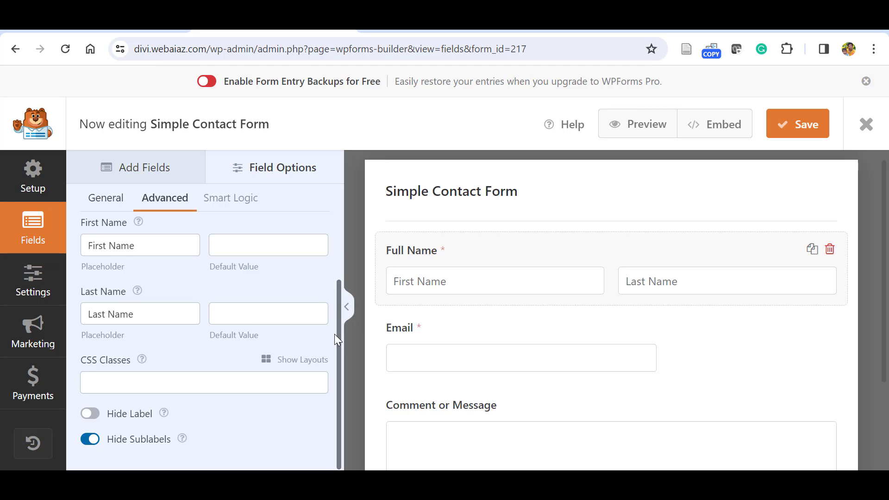
scroll(337, 340, up, 3)
click(243, 199)
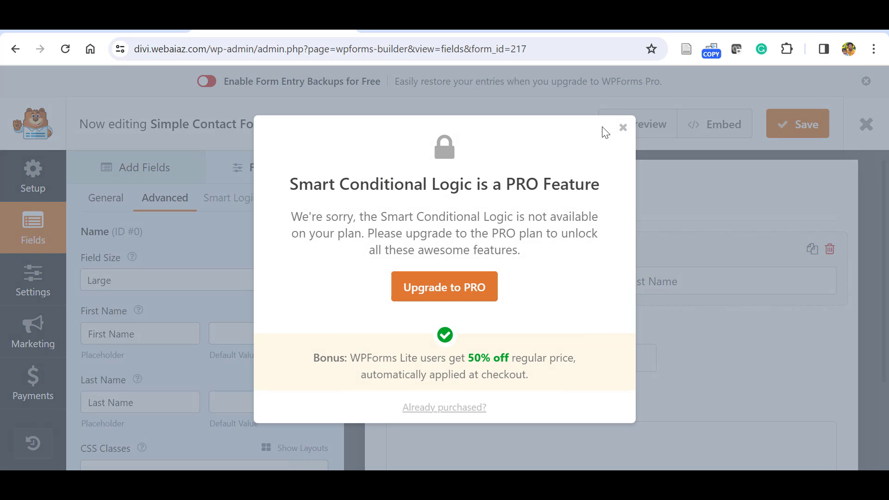
click(623, 128)
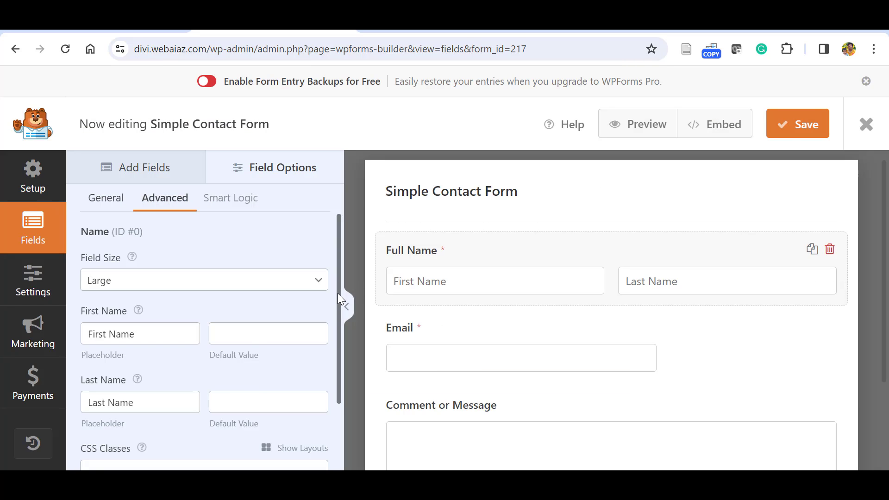
drag(337, 293, 338, 238)
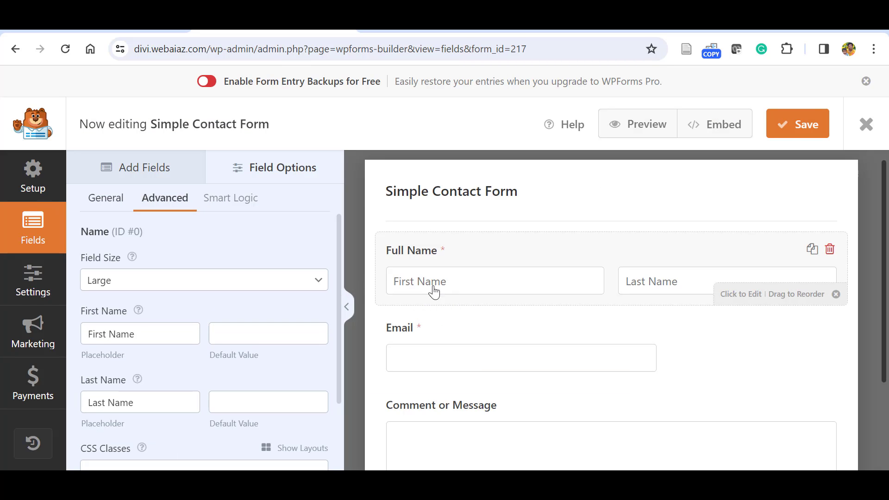
Select the Email field and switch on Enable Email Confirmation.
click(158, 178)
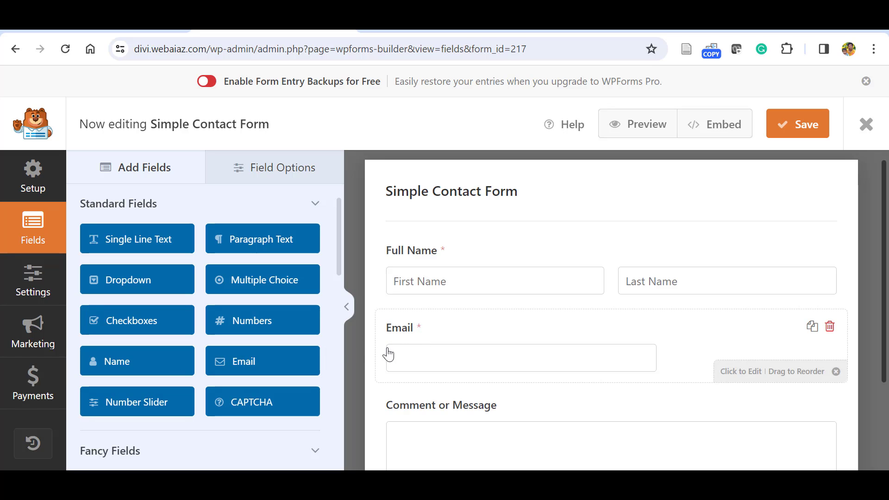
click(442, 347)
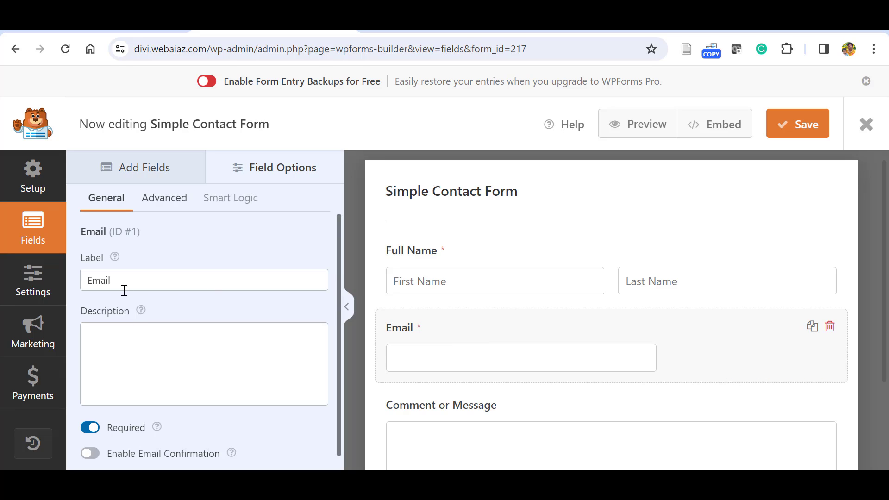
click(118, 346)
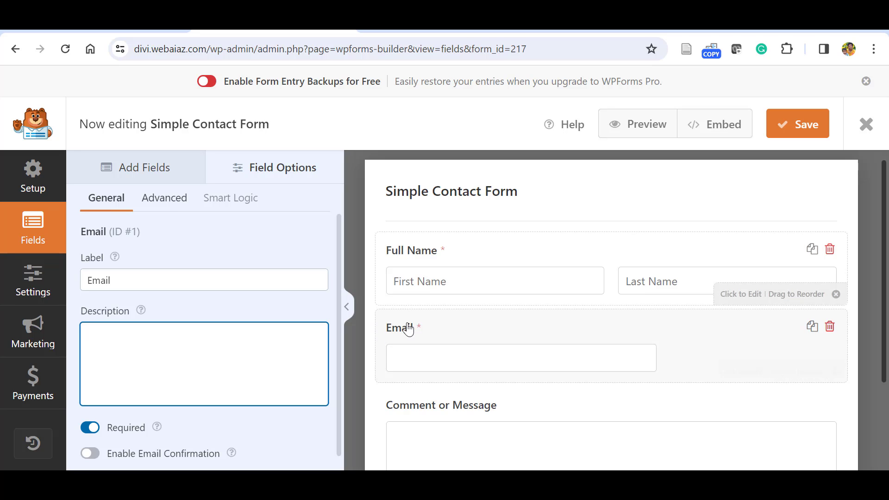
scroll(168, 437, down, 1)
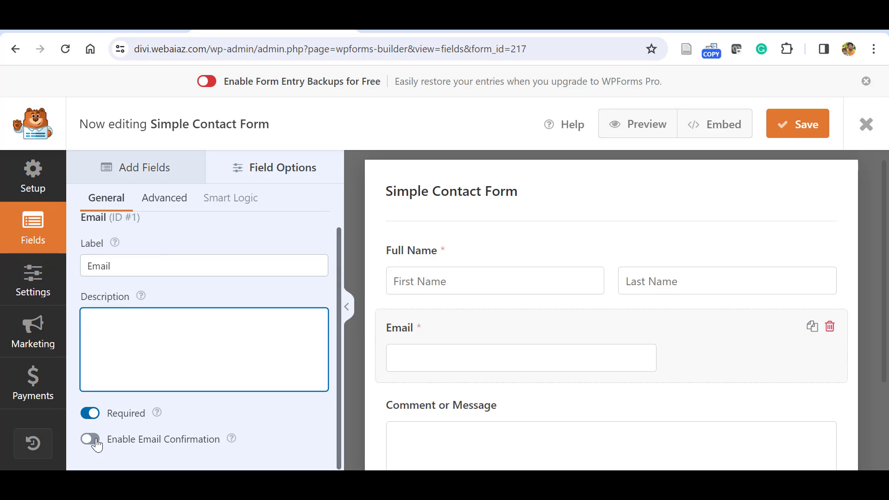
click(95, 441)
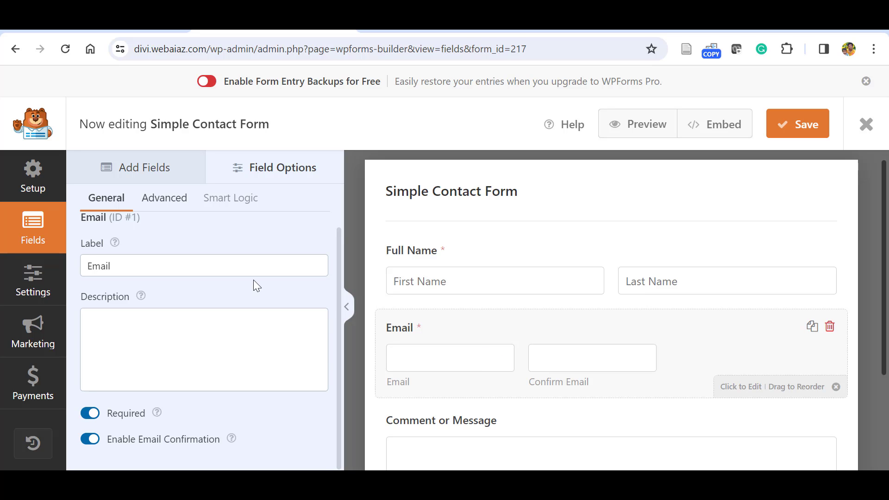
Set the Email field size to Large in its Advanced options.
click(165, 198)
click(284, 266)
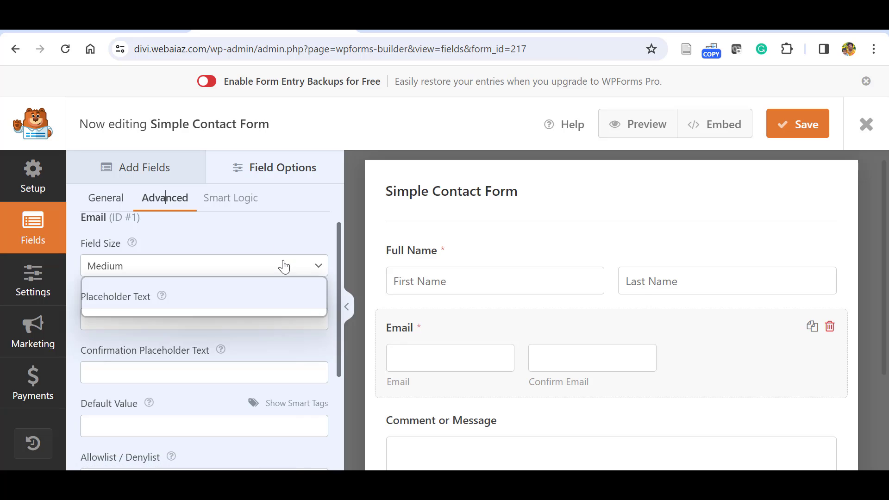
click(90, 308)
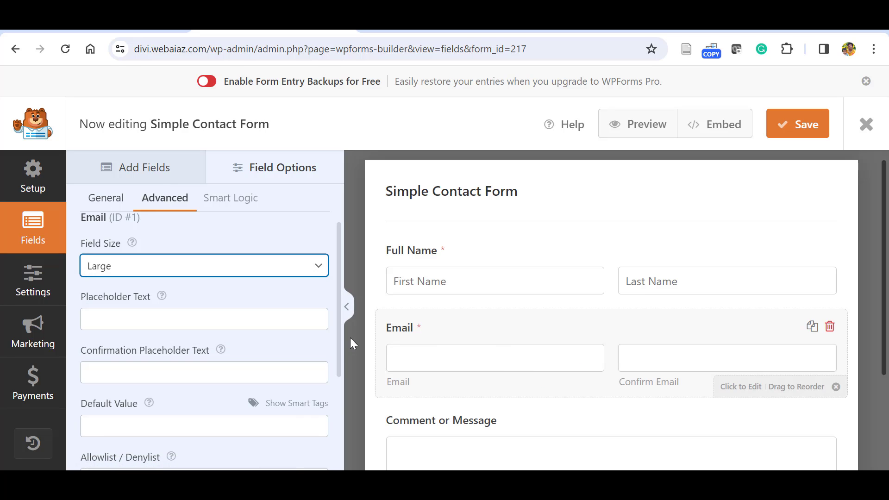
scroll(340, 362, down, 1)
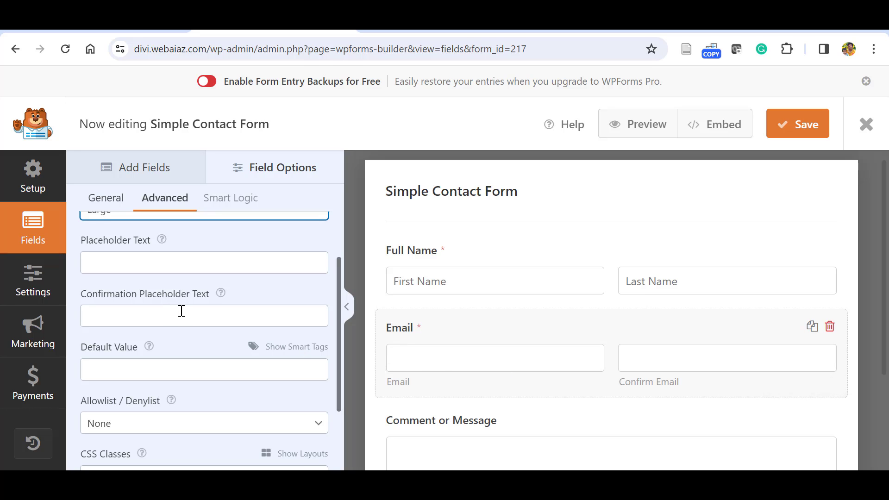
scroll(87, 343, down, 1)
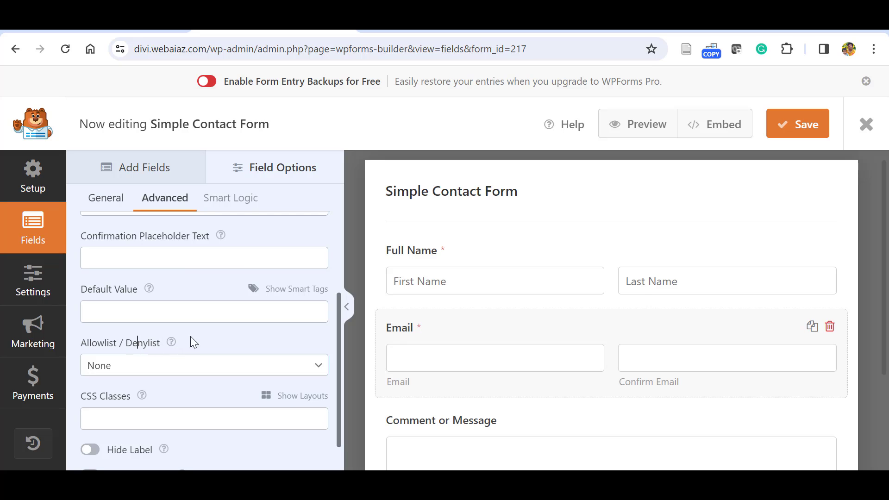
Set the Email Allowlist / Denylist option to Denylist.
click(315, 366)
click(107, 395)
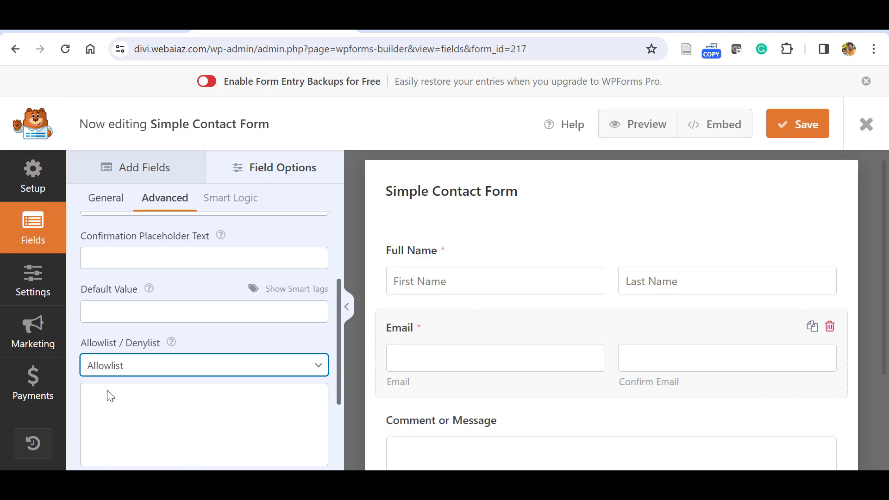
click(307, 365)
click(147, 411)
scroll(197, 410, down, 3)
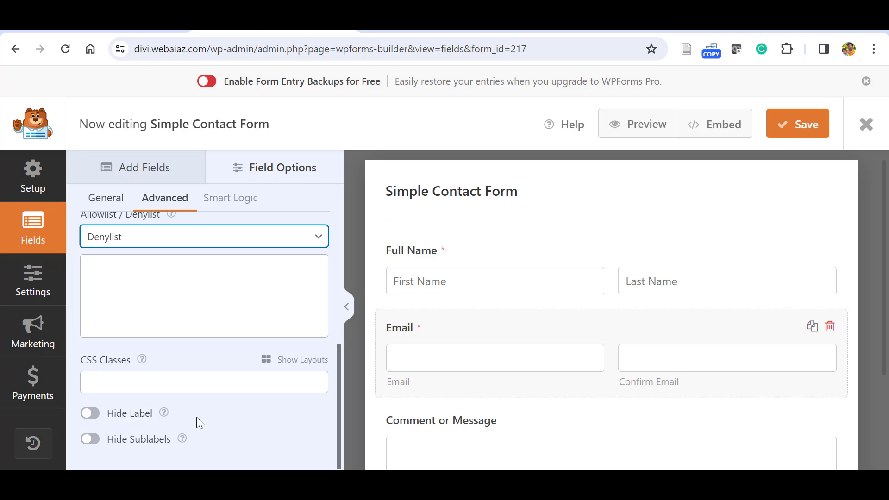
click(357, 403)
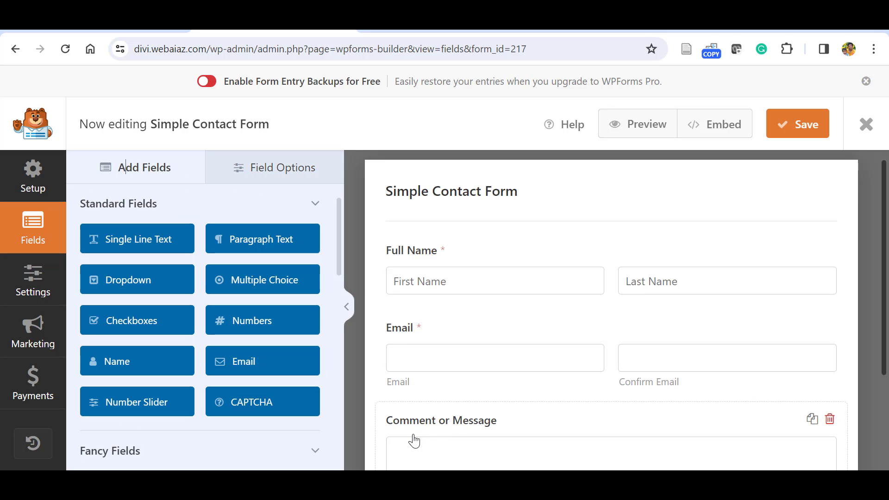
Add a Single Line Text field, then delete it again.
click(137, 239)
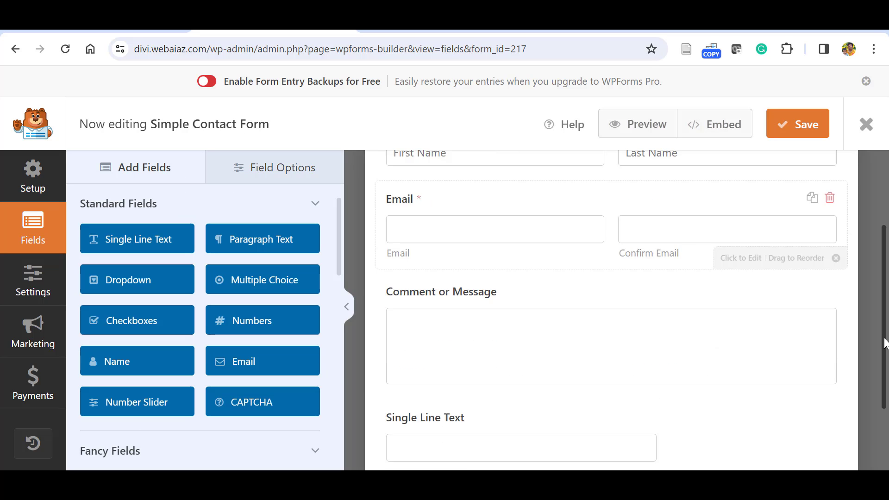
click(231, 241)
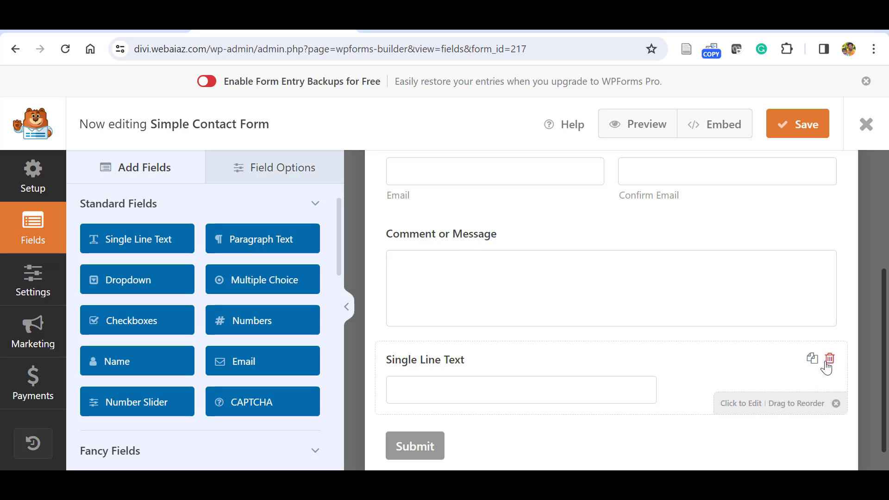
click(828, 360)
click(407, 317)
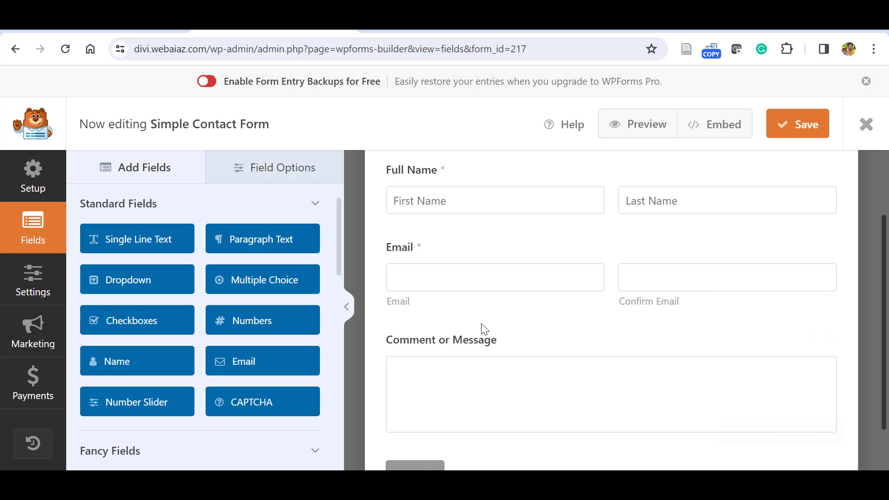
Change the 'Comment or Message' field label to 'Message'.
click(465, 349)
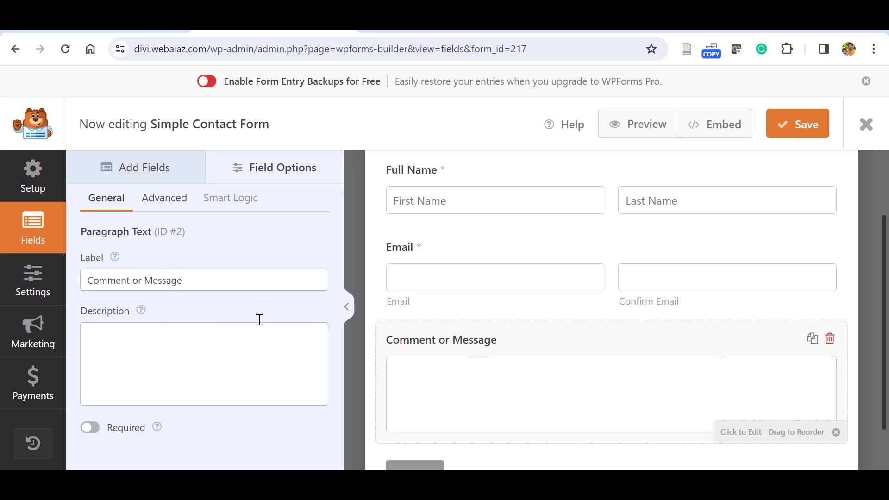
drag(147, 280, 28, 293)
key(BackSpace)
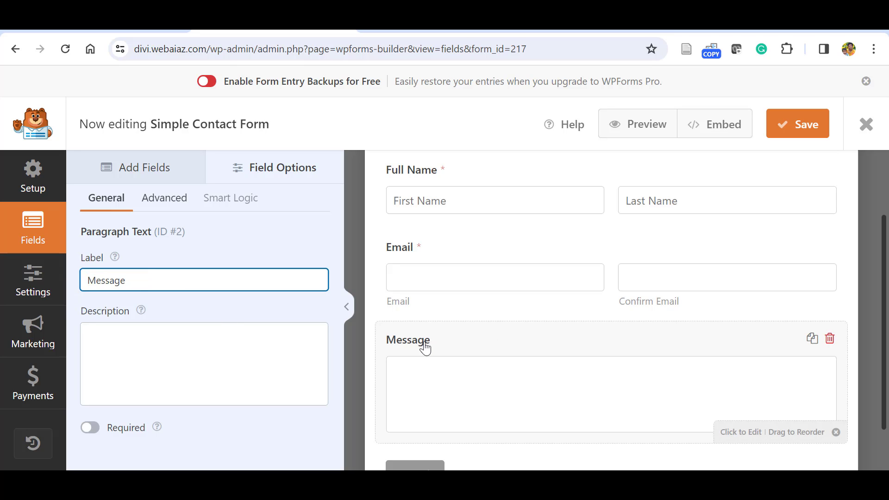
Try Small and Large sizes for the Message box, settling on Medium.
click(165, 200)
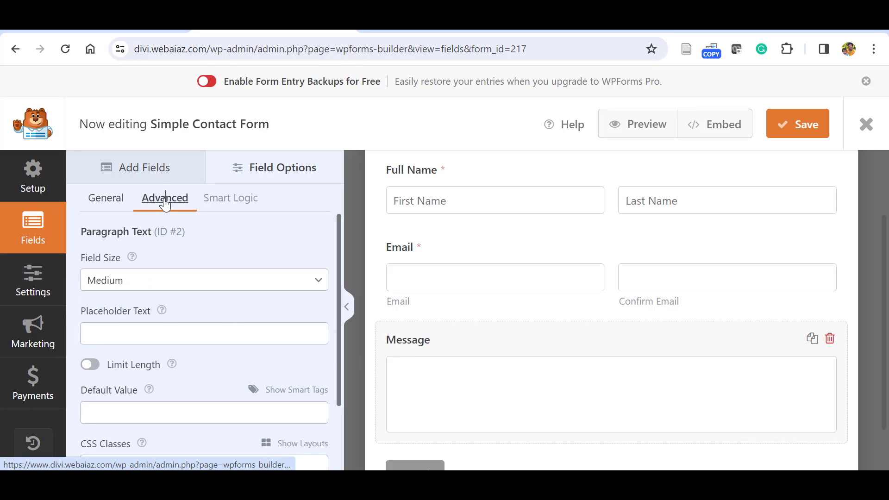
click(302, 282)
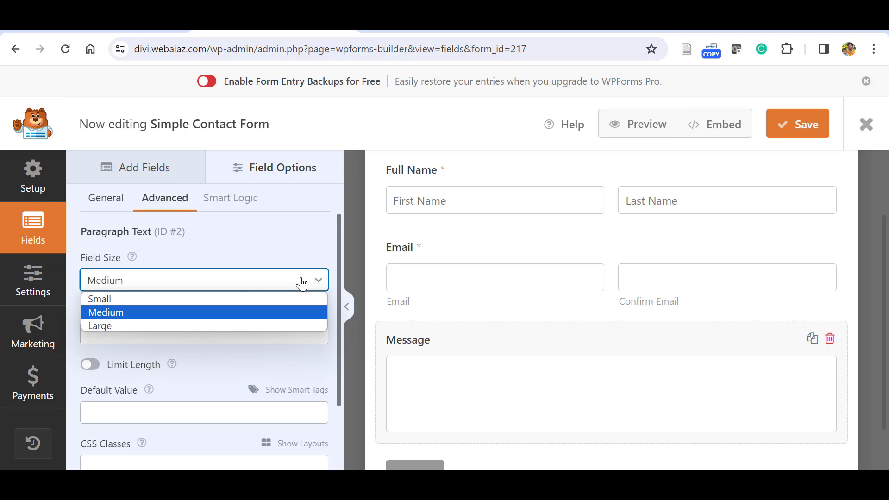
click(237, 299)
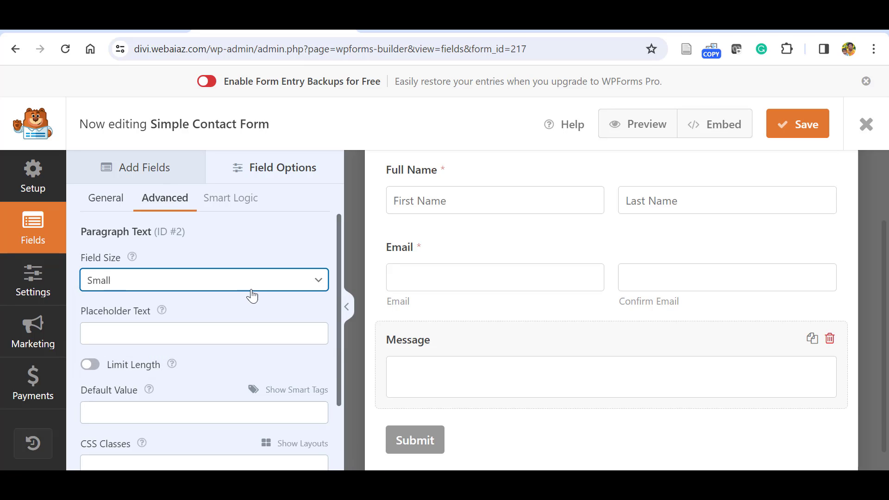
click(252, 290)
click(170, 326)
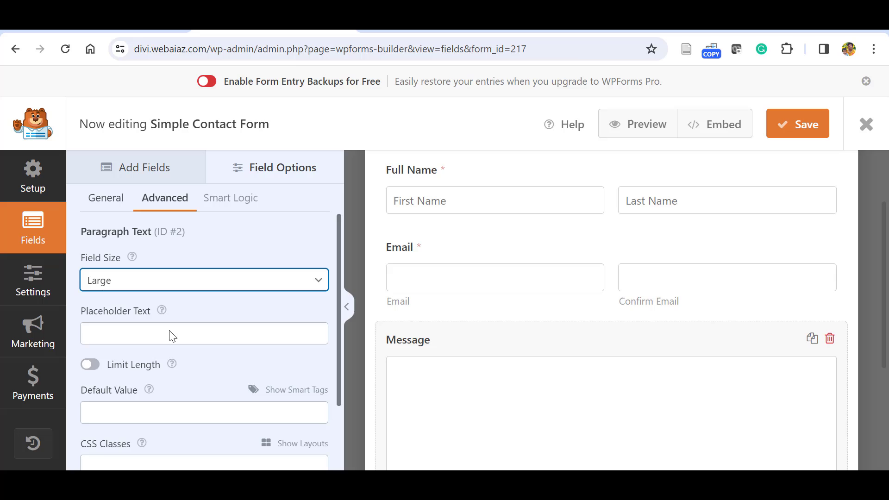
click(183, 281)
click(122, 308)
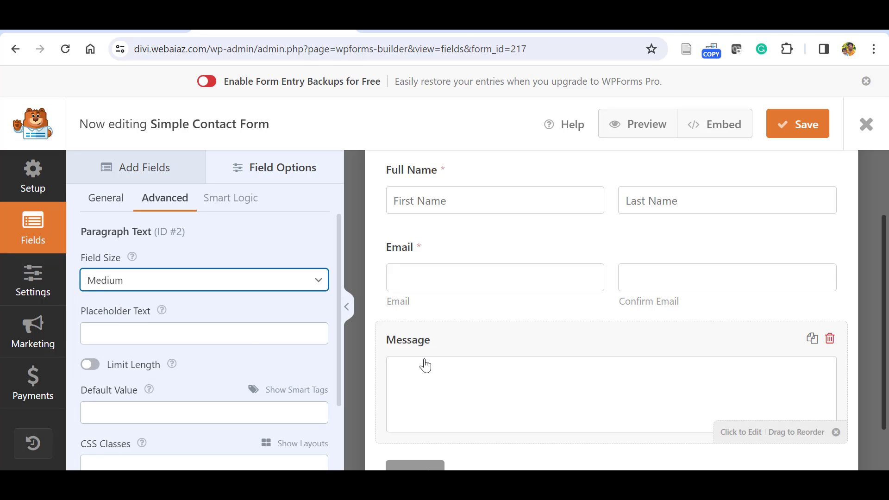
Enable Limit Length on the Message field, capped at 300 Words.
drag(338, 315, 338, 332)
click(92, 344)
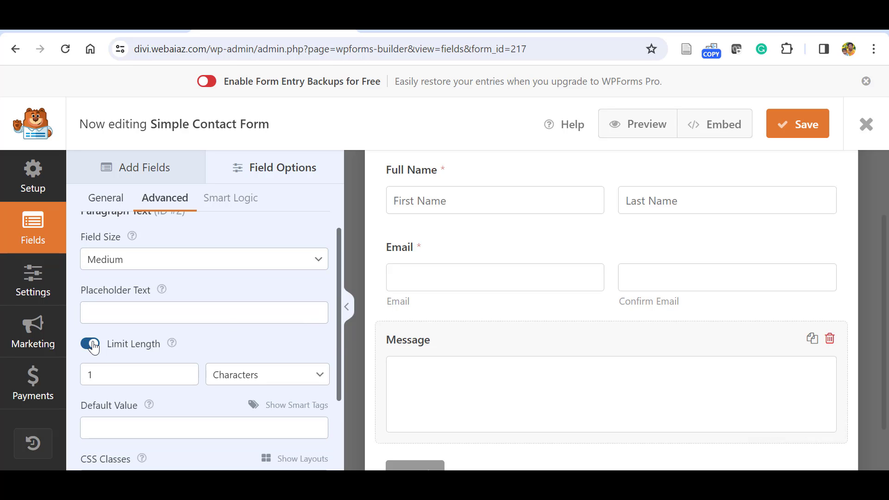
click(312, 376)
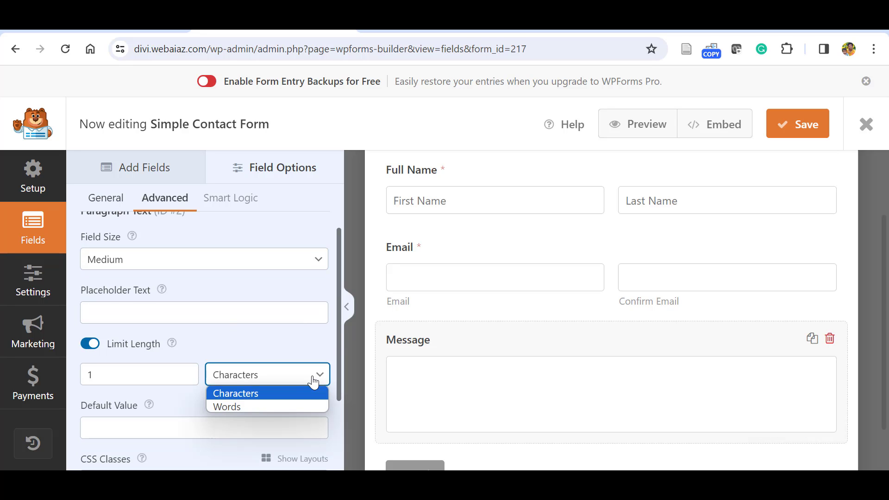
click(248, 403)
click(106, 371)
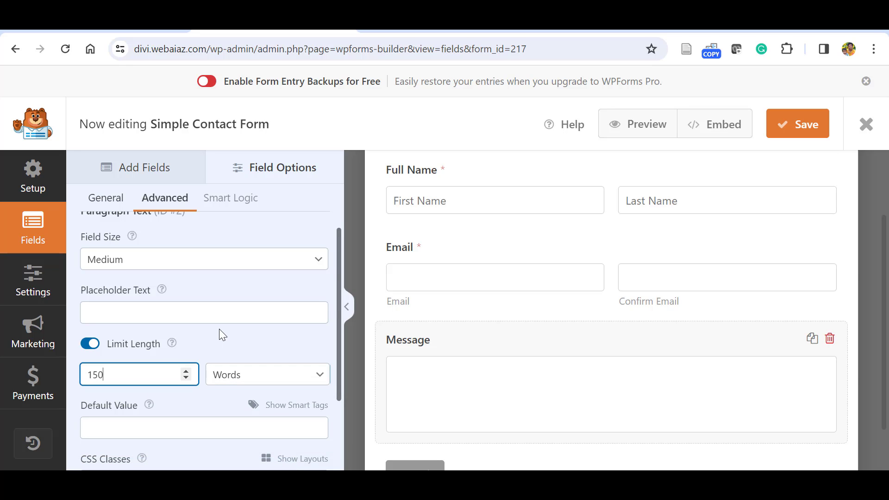
text(50)
key(BackSpace)
key(BackSpace)
key(BackSpace)
text(300)
click(249, 339)
scroll(208, 380, down, 2)
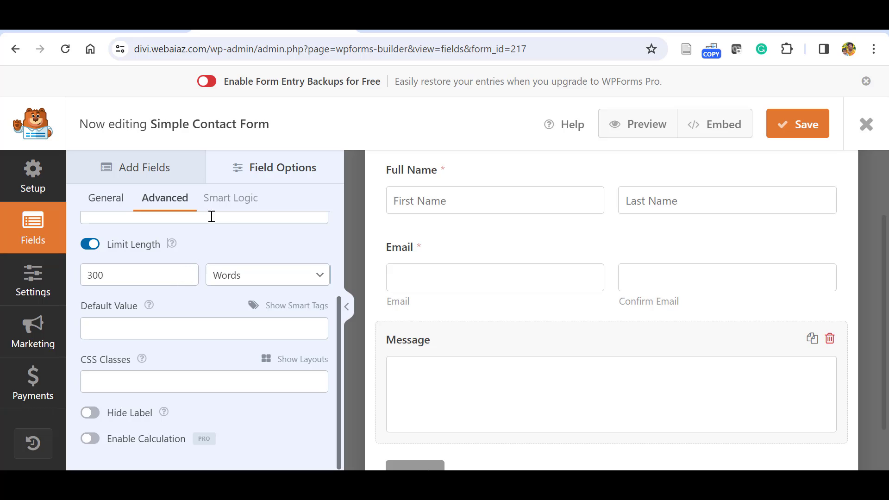
click(136, 168)
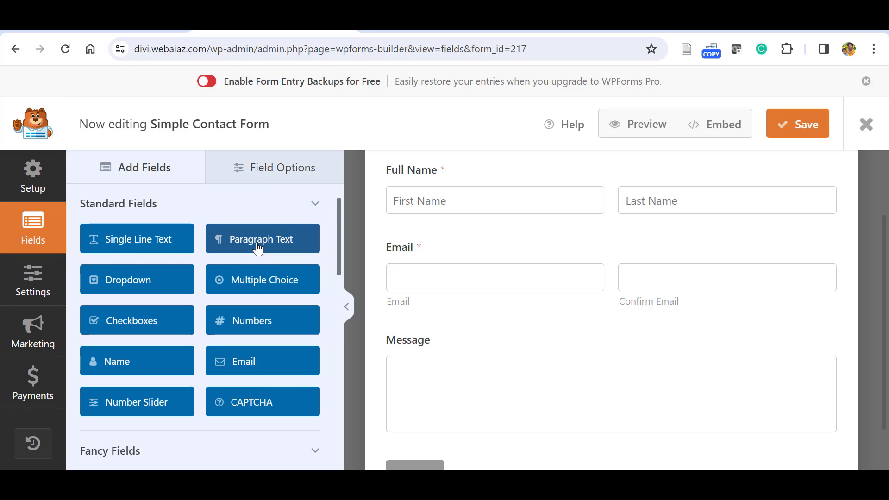
Add a Dropdown field labelled 'How do you Hear Us'.
click(118, 283)
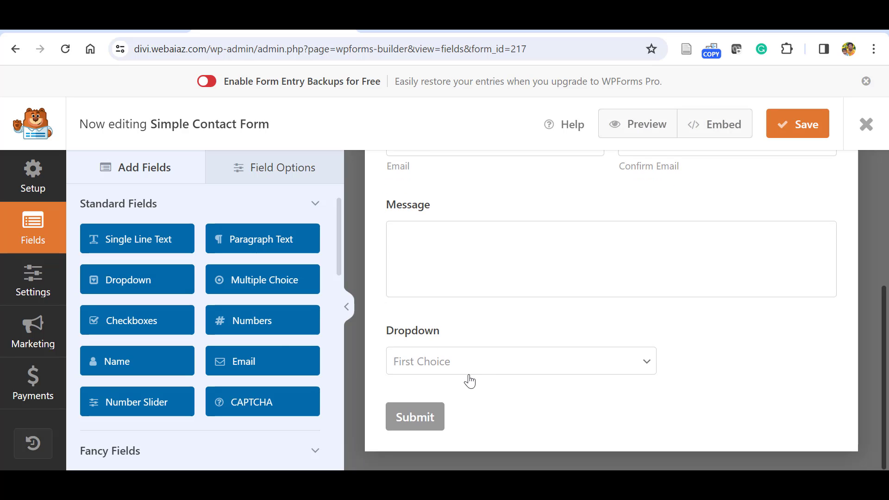
click(676, 367)
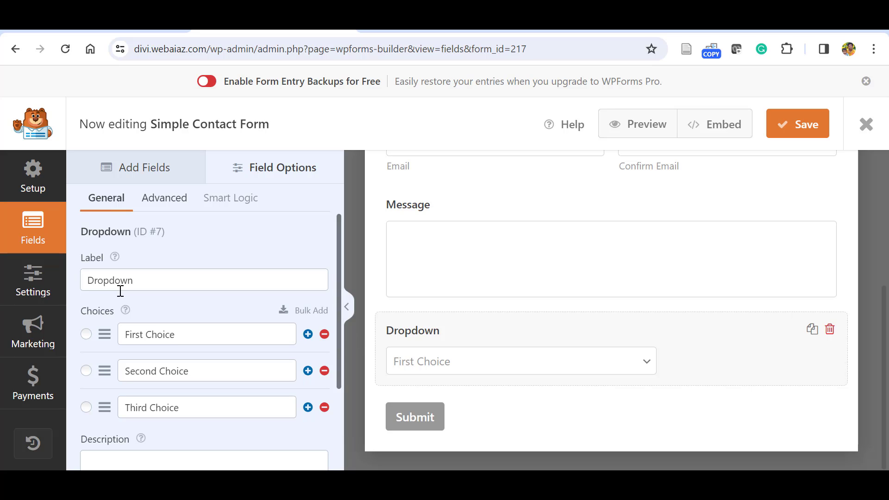
click(147, 280)
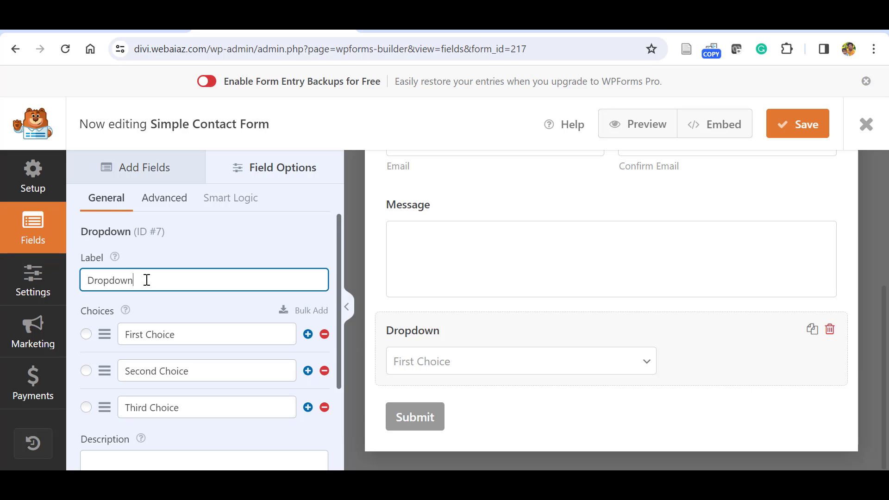
key(BackSpace)
key(BackSpace)
key(BackSpace)
key(BackSpace)
key(BackSpace)
key(BackSpace)
key(BackSpace)
text(How )
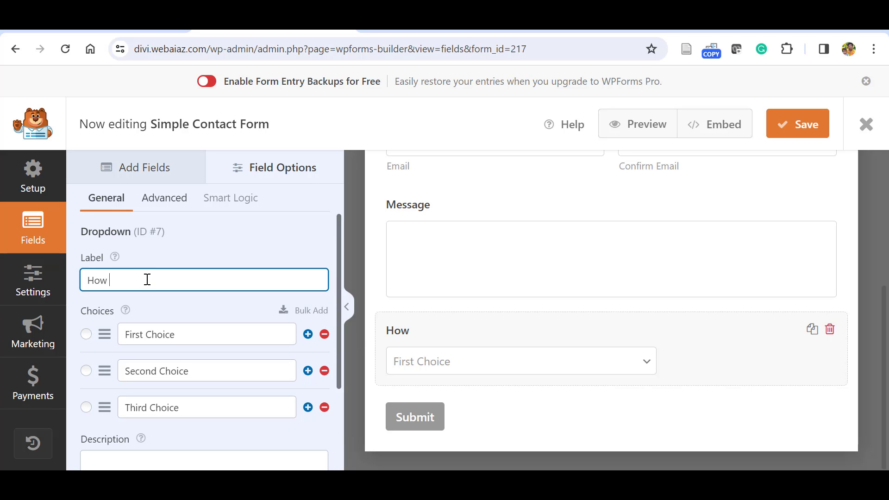
text(do you Hear Us)
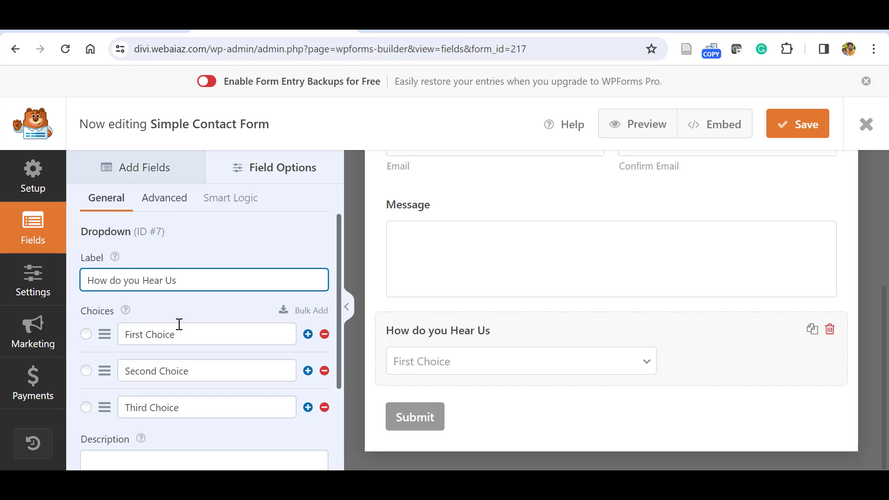
Change the first three choices to Social Media, Google Search and Advertisement.
click(181, 326)
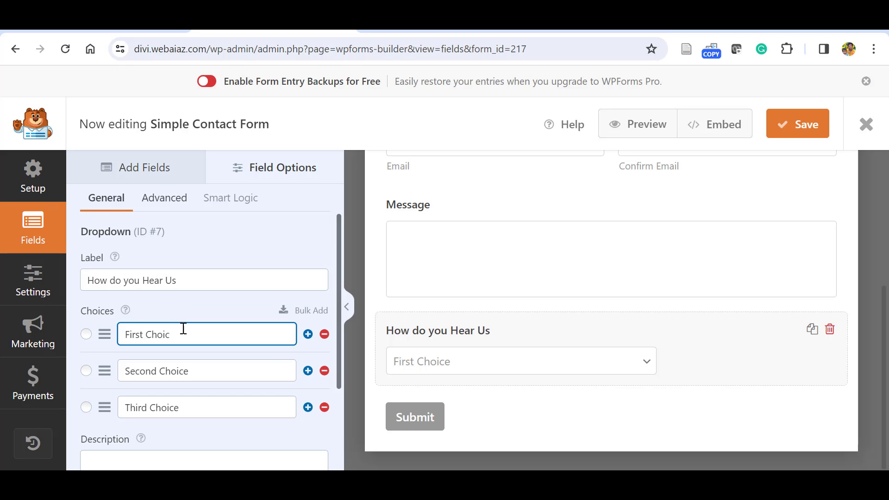
key(BackSpace)
key(BackSpace)
key(BackSpace)
key(BackSpace)
key(BackSpace)
key(BackSpace)
key(BackSpace)
key(BackSpace)
key(BackSpace)
key(BackSpace)
key(BackSpace)
text(Social Media)
triple_click(210, 368)
text(G)
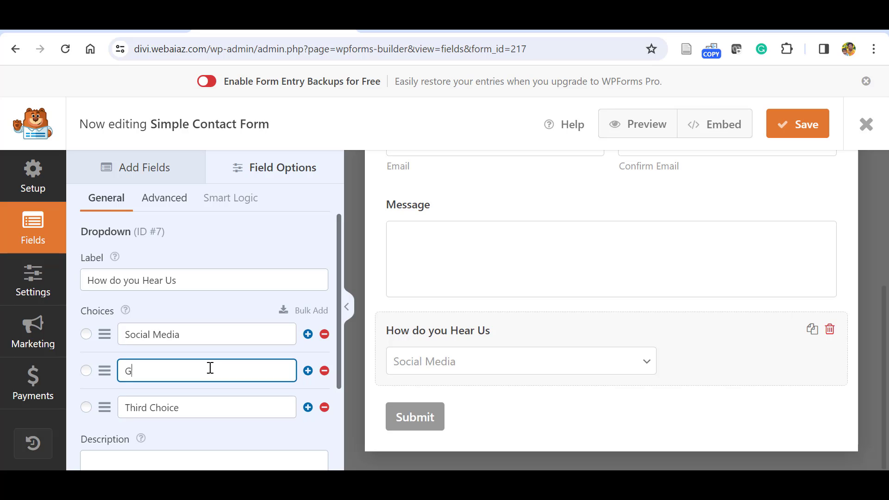
text(oogle Search)
triple_click(196, 408)
text(Adv)
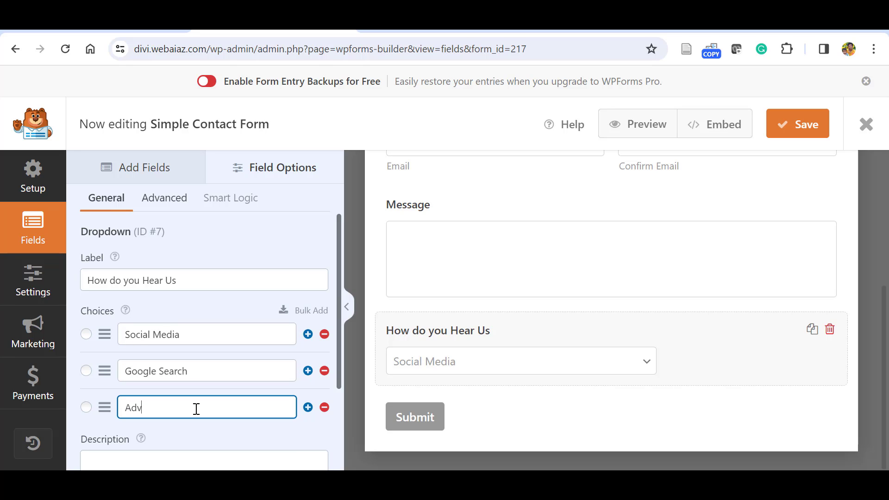
text(ertisement)
Add a fourth choice 'Other' and show the dropdown's Advanced settings.
click(308, 407)
scroll(330, 377, down, 1)
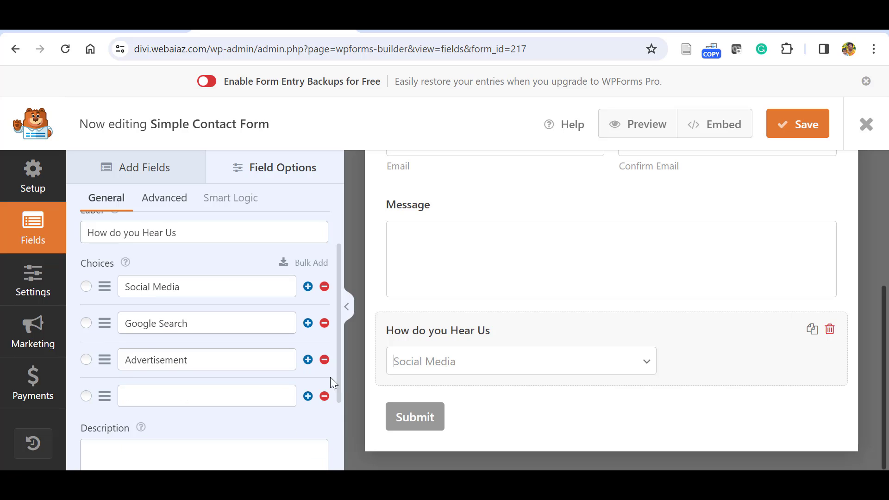
click(249, 404)
text(Other)
scroll(333, 458, down, 2)
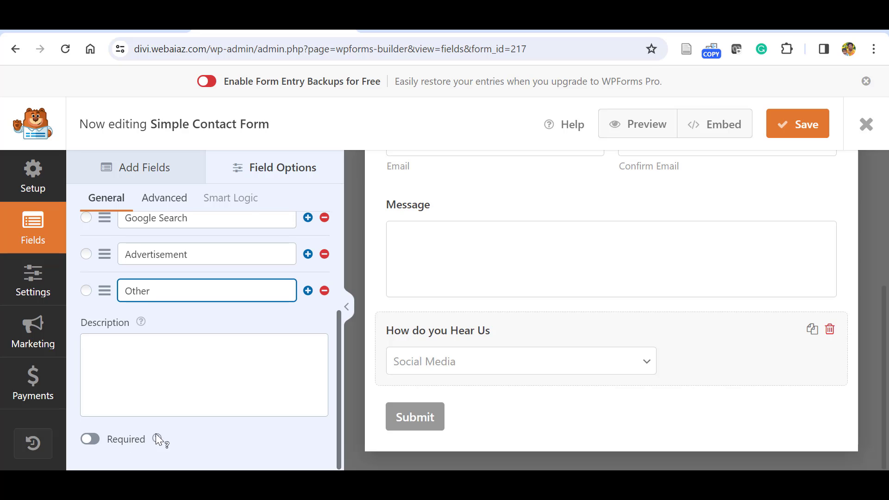
drag(337, 395, 341, 303)
click(160, 198)
Set the dropdown Style to Modern and drag the field above Message.
click(308, 302)
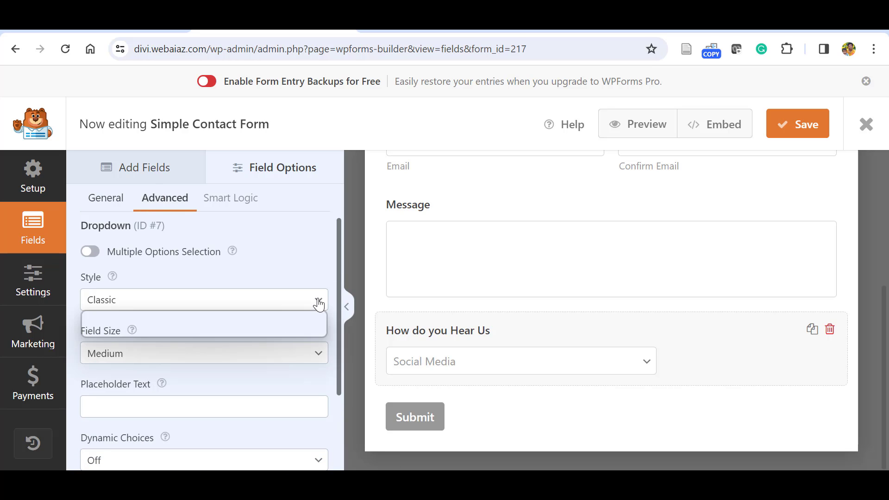
click(241, 331)
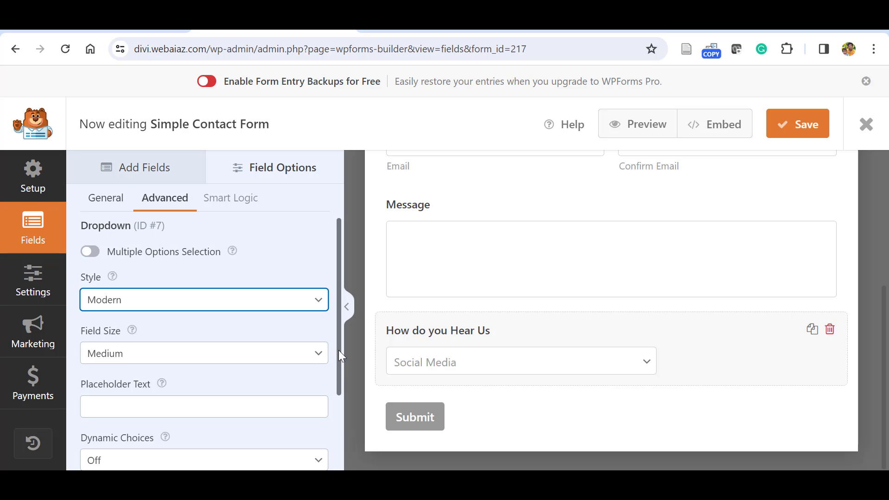
drag(338, 350, 341, 366)
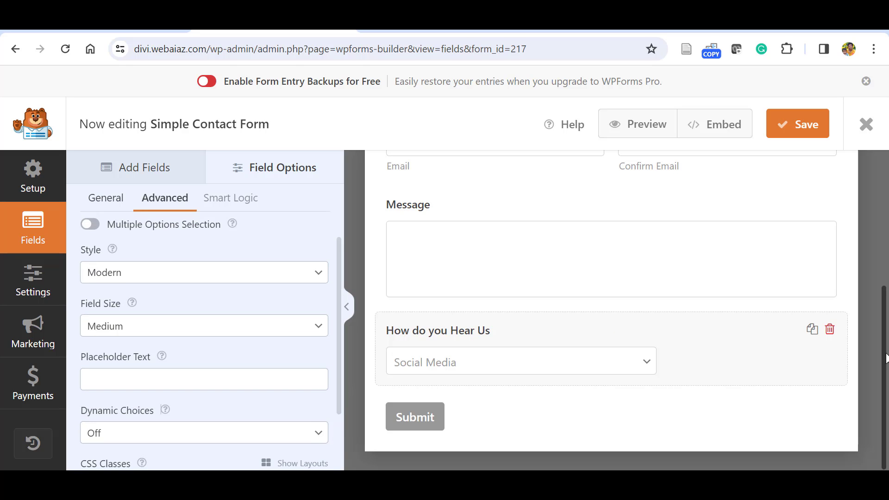
scroll(886, 358, up, 1)
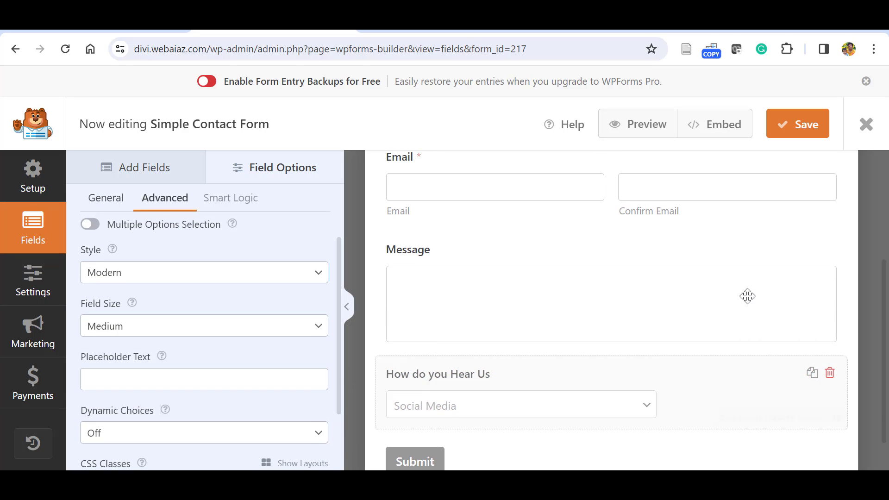
drag(748, 295, 744, 248)
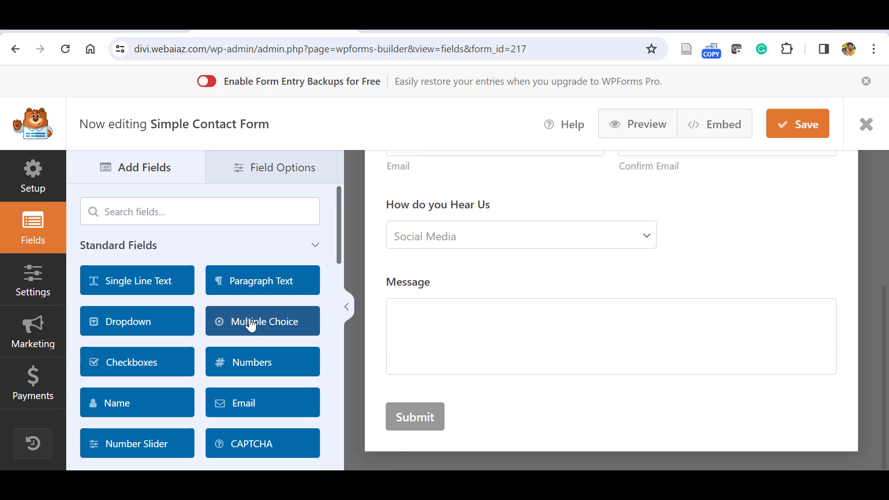
Add a Multiple Choice field labelled 'Preffered method of Communication'.
drag(252, 324, 267, 320)
click(268, 324)
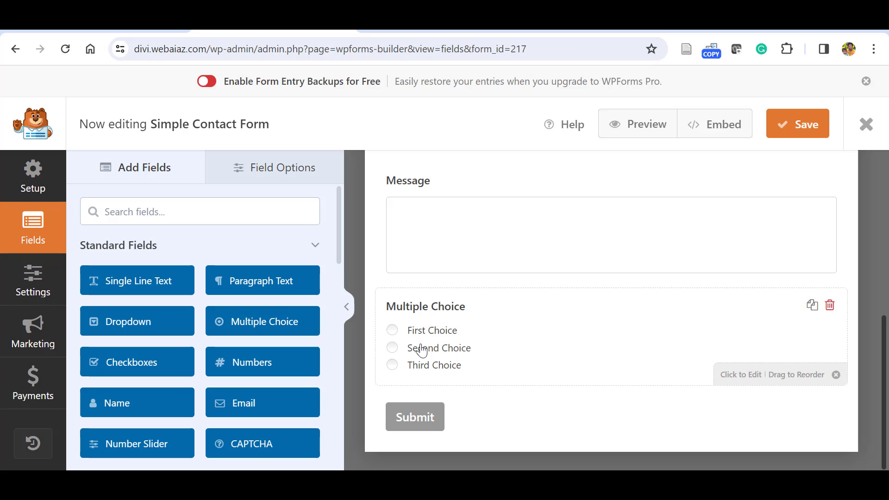
click(427, 335)
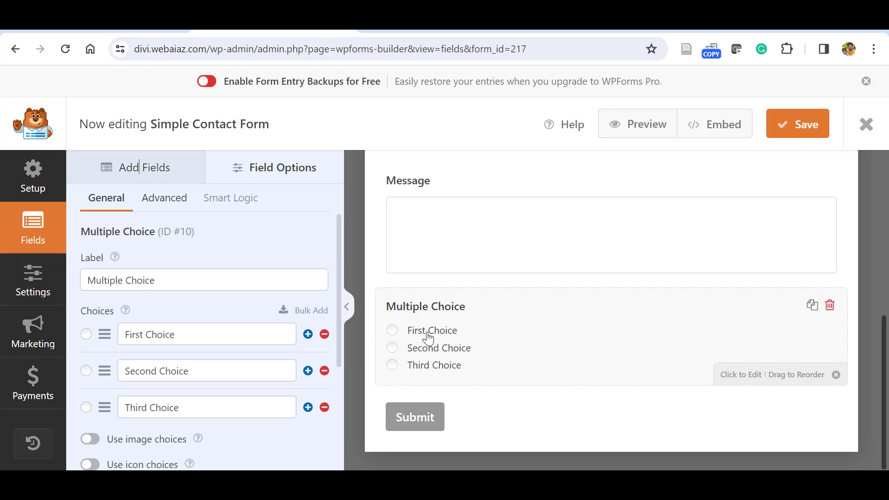
click(187, 279)
key(BackSpace)
key(BackSpace)
key(BackSpace)
key(BackSpace)
key(BackSpace)
key(BackSpace)
key(BackSpace)
key(BackSpace)
key(BackSpace)
key(BackSpace)
key(BackSpace)
key(BackSpace)
key(BackSpace)
key(BackSpace)
key(BackSpace)
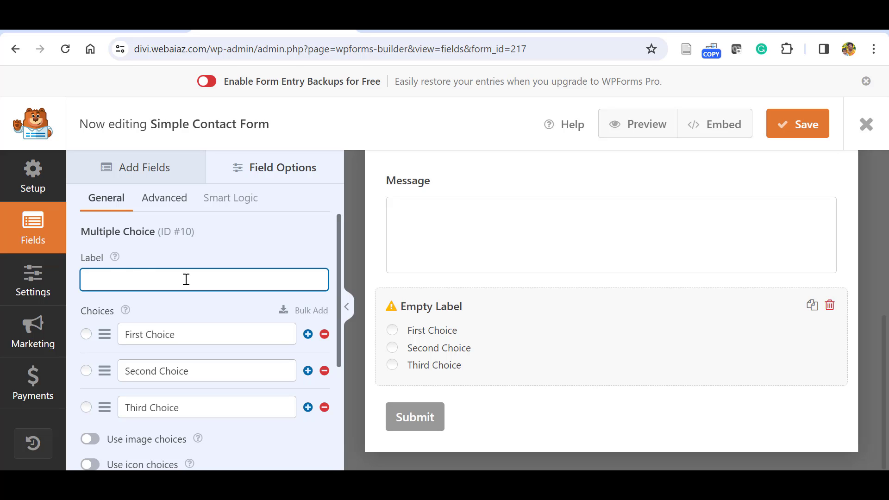
text(Preffered method od)
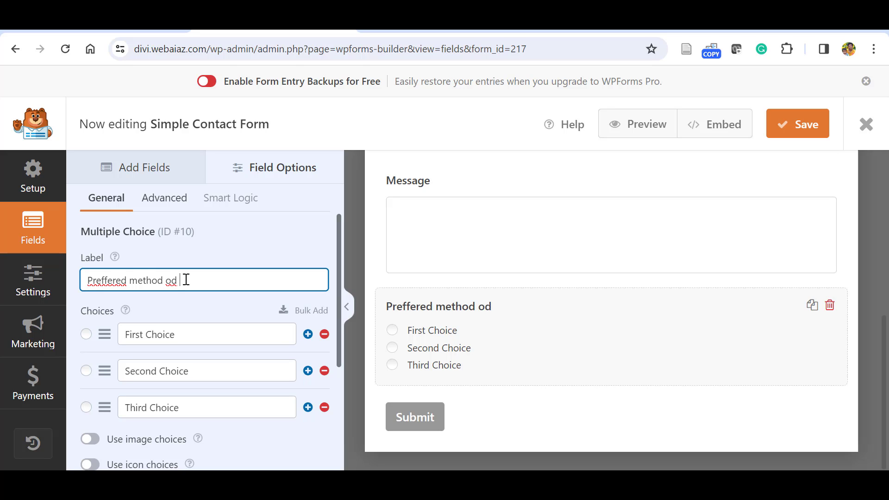
key(BackSpace)
text(f Communication)
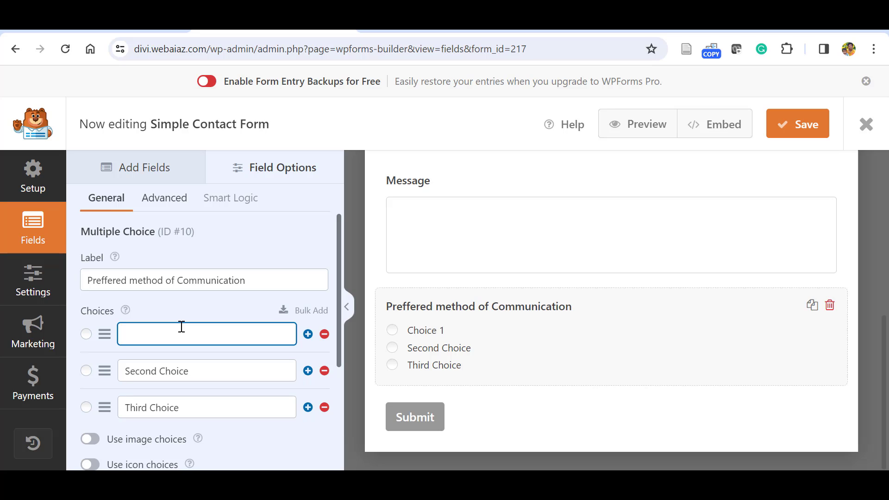
Set the three choices to Email, Call / SMS and Letter.
text(Email)
triple_click(202, 371)
text(Call)
text( / SMS)
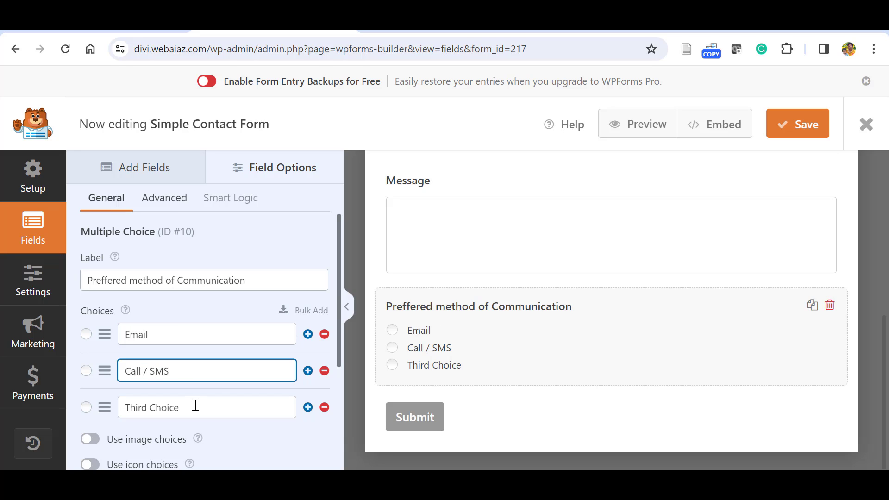
triple_click(195, 406)
text(Letter)
Try image and icon choices, dismiss the notice, and make the field required.
scroll(245, 401, down, 2)
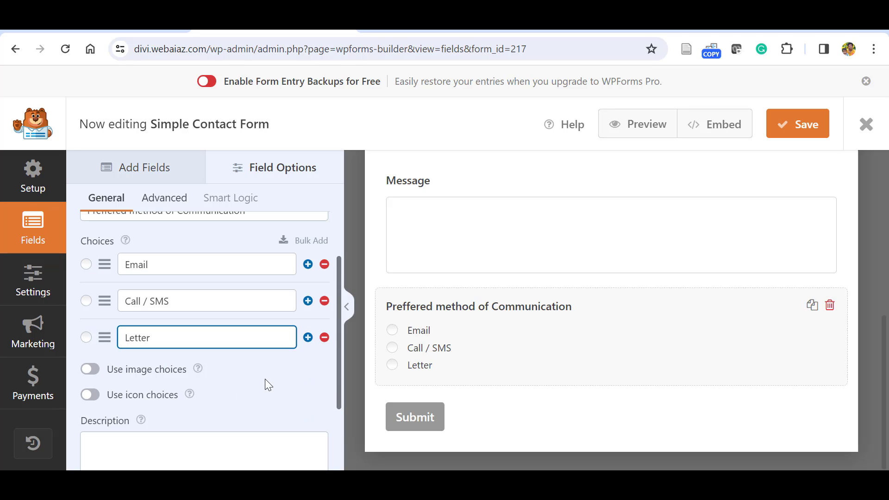
click(95, 368)
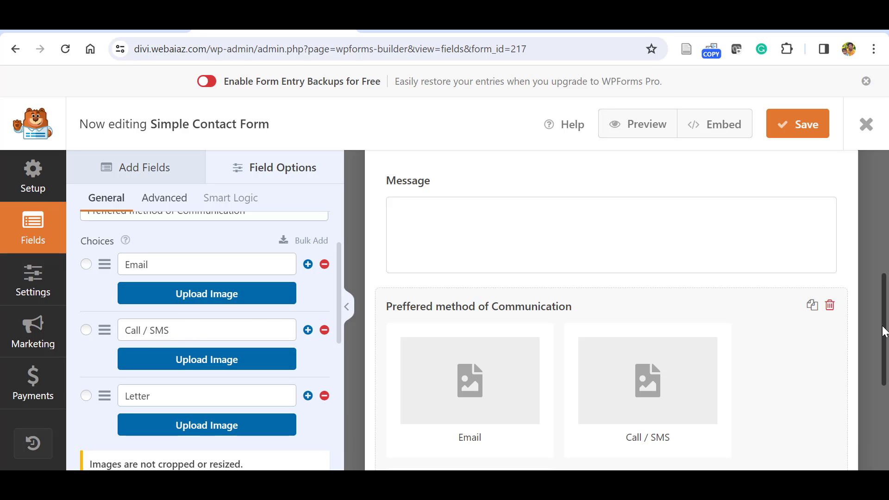
scroll(566, 340, down, 1)
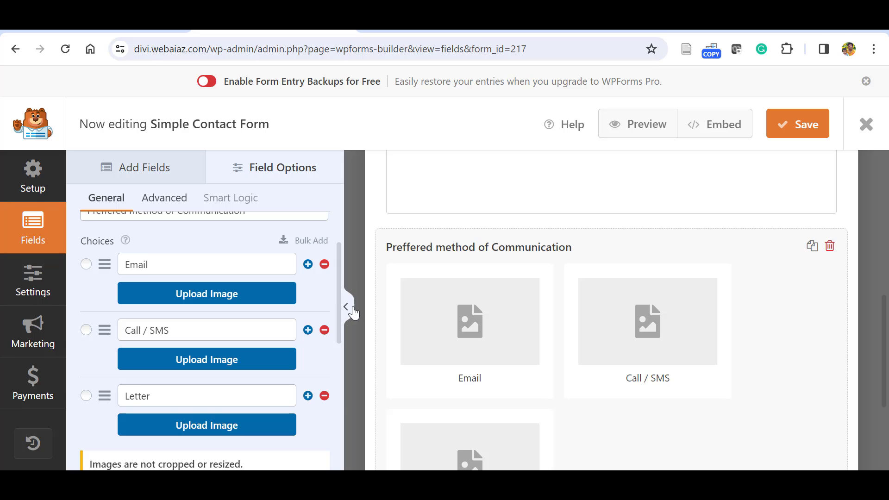
scroll(204, 370, down, 4)
click(90, 360)
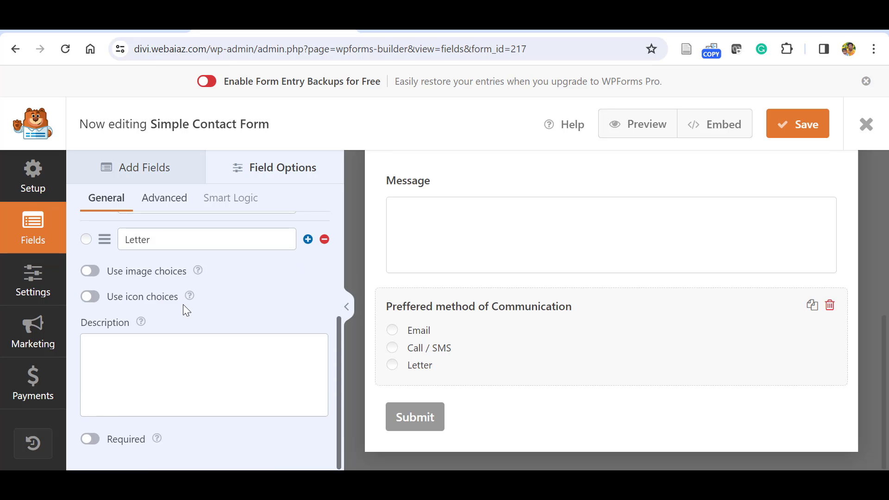
click(90, 296)
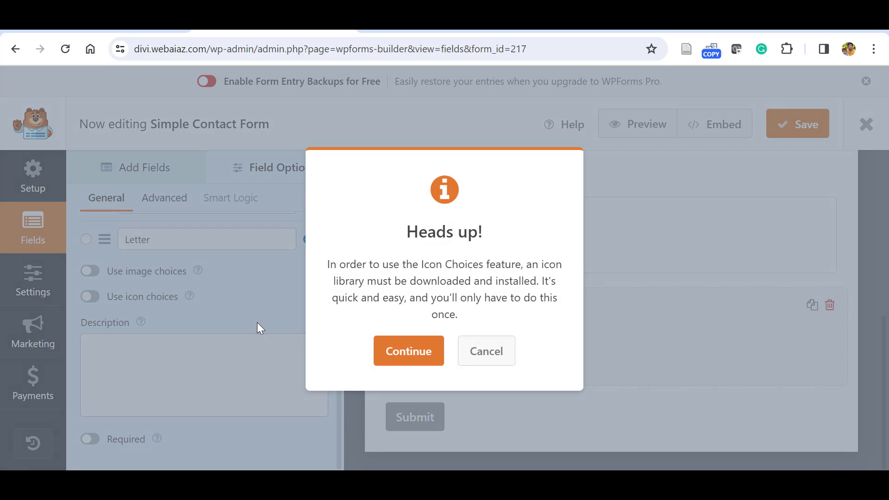
click(485, 351)
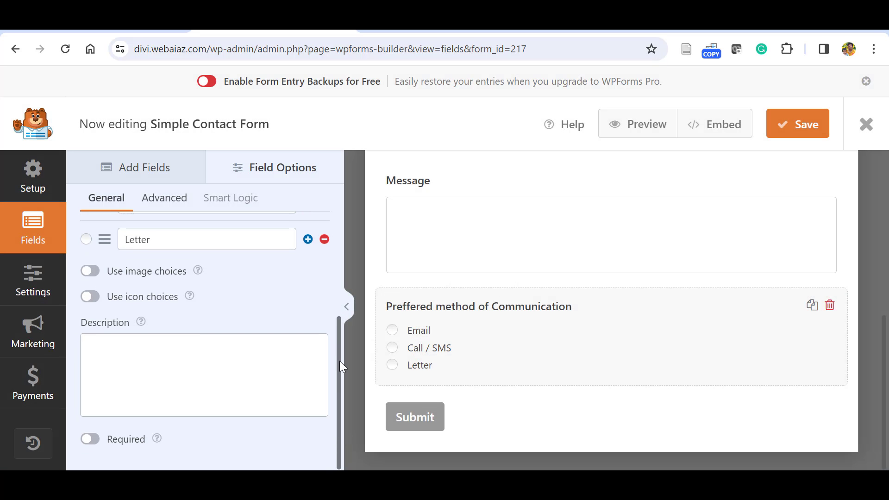
click(98, 437)
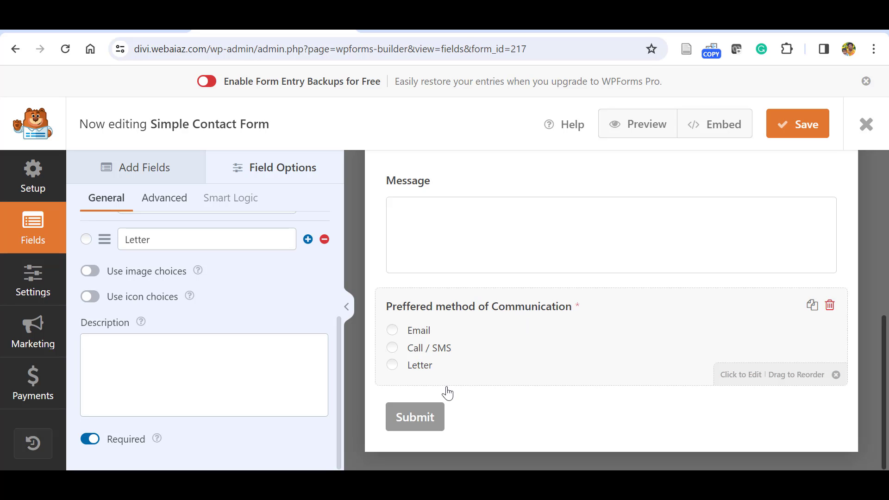
scroll(340, 396, up, 10)
click(123, 167)
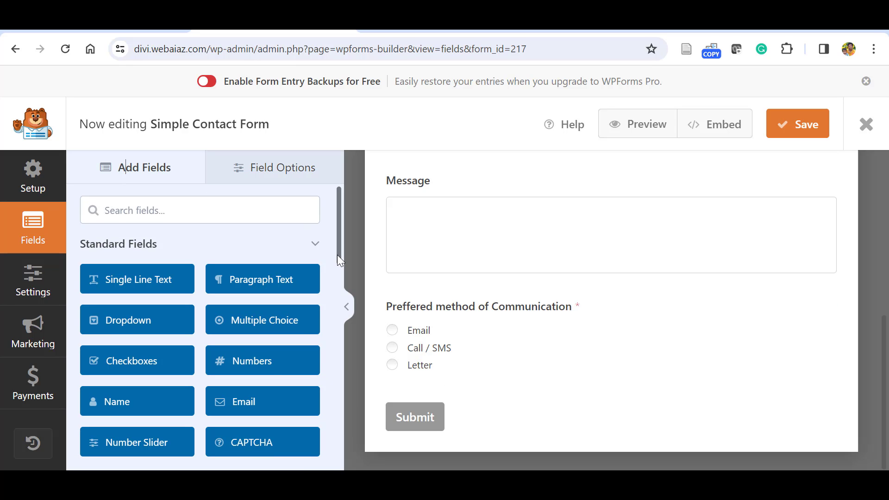
Add a Checkboxes field with a single 'Accept Terms & Conditions' choice.
scroll(338, 259, down, 2)
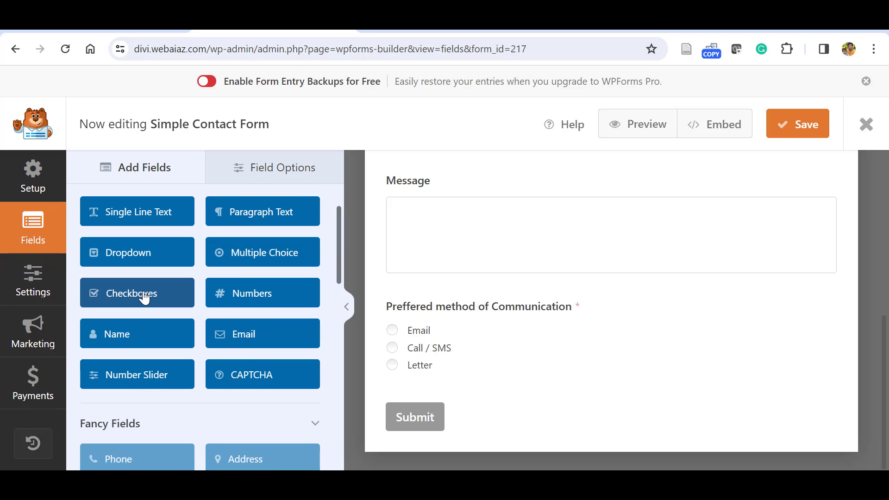
click(144, 298)
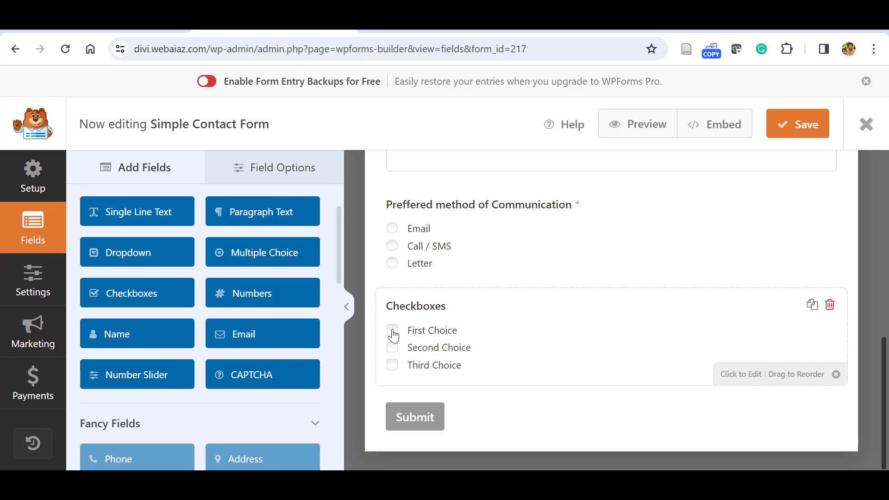
click(394, 335)
drag(339, 332, 342, 329)
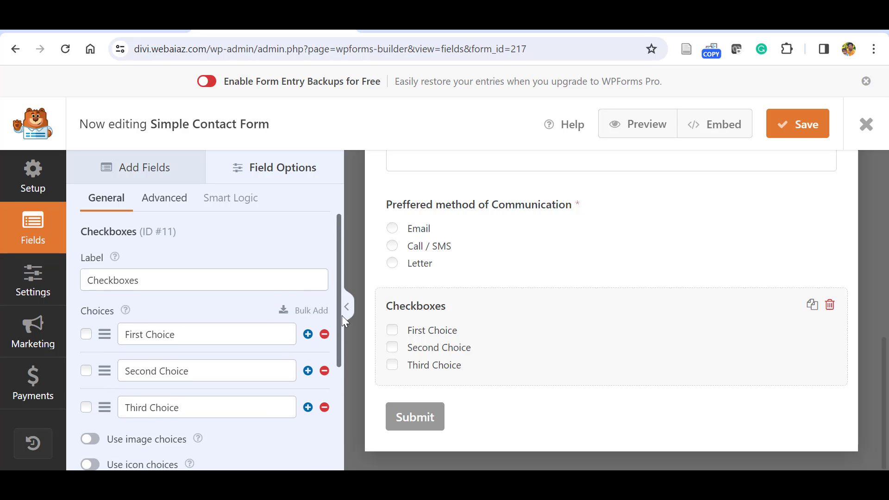
click(325, 407)
click(325, 371)
click(246, 339)
key(ctrl+a)
key(BackSpace)
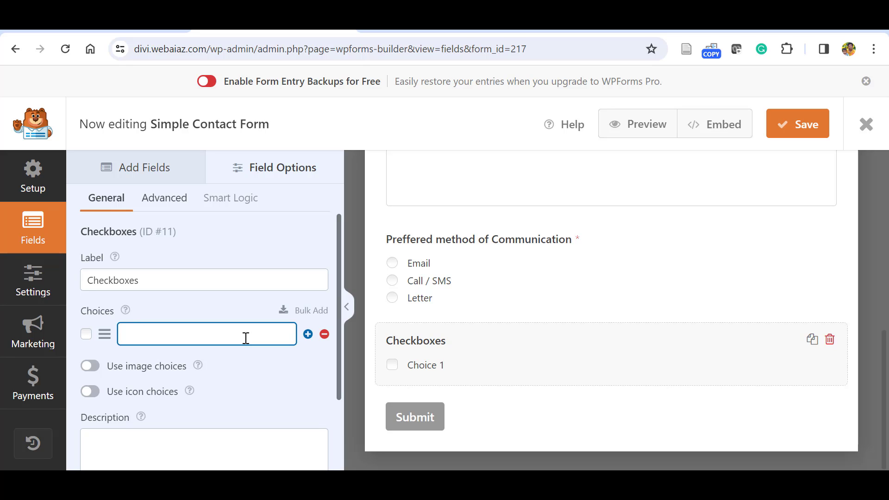
text(Accept Ter)
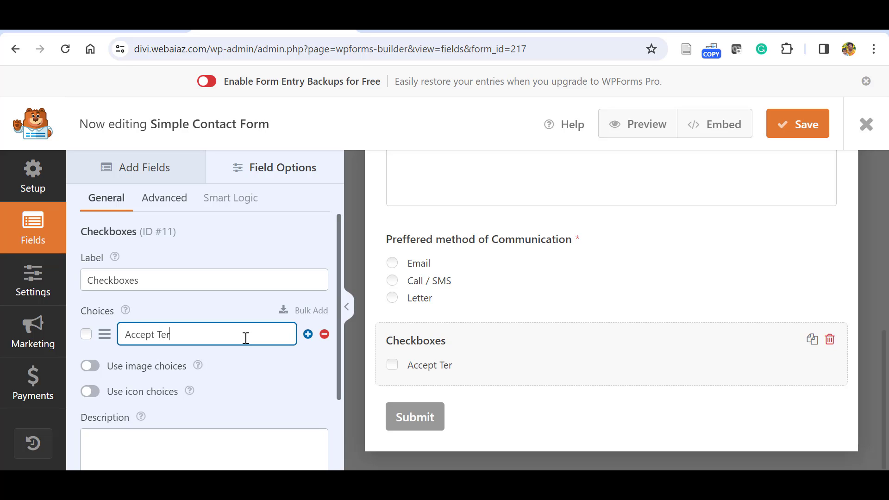
text(ms & Conditions)
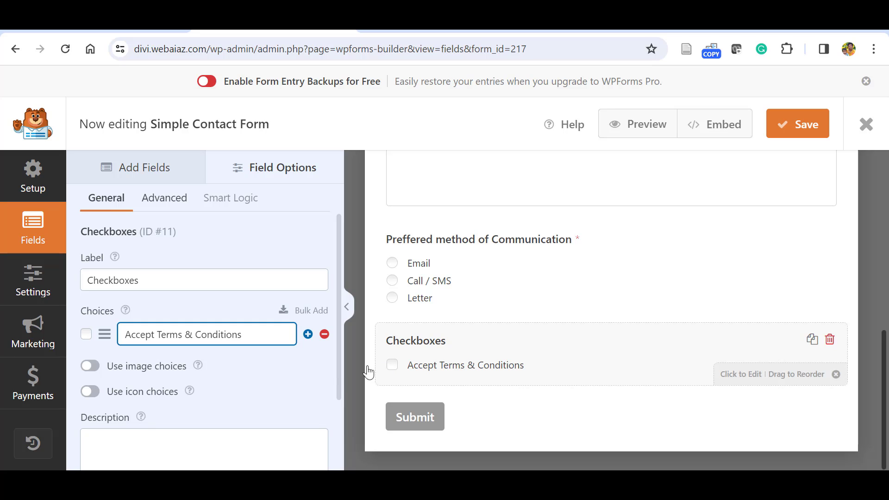
click(295, 378)
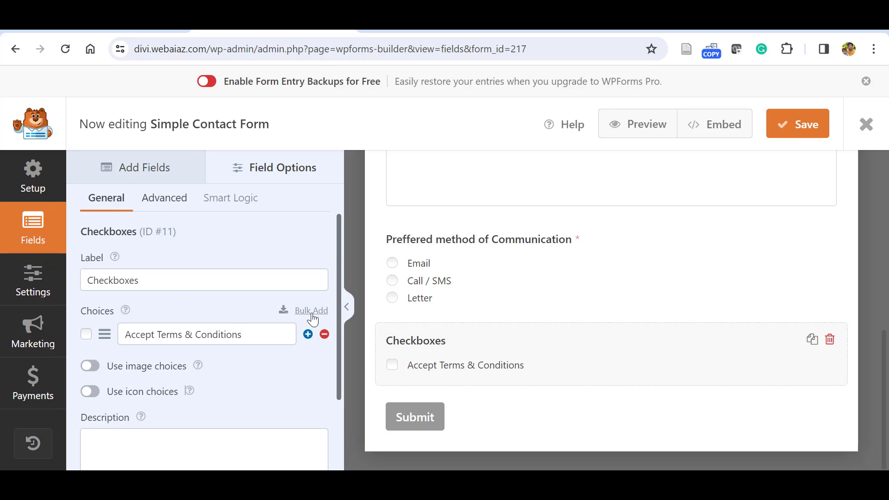
Make the checkbox field required and hide its label.
drag(337, 313, 340, 392)
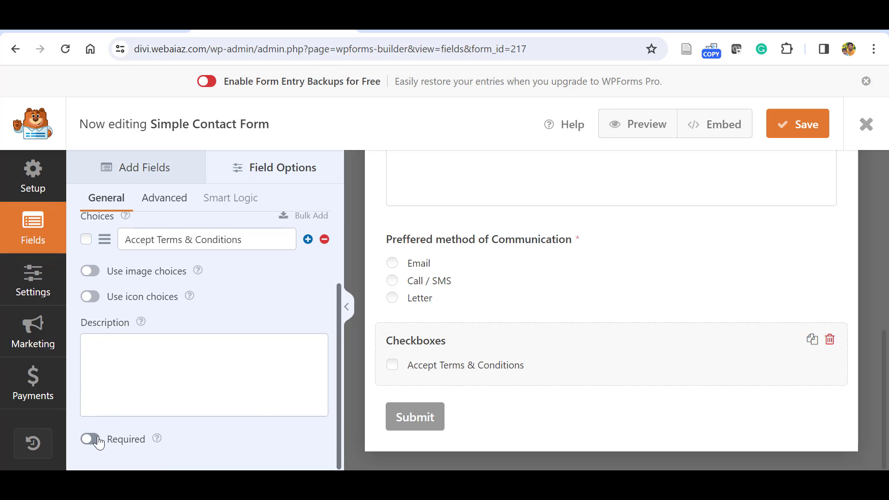
click(90, 439)
scroll(301, 347, up, 3)
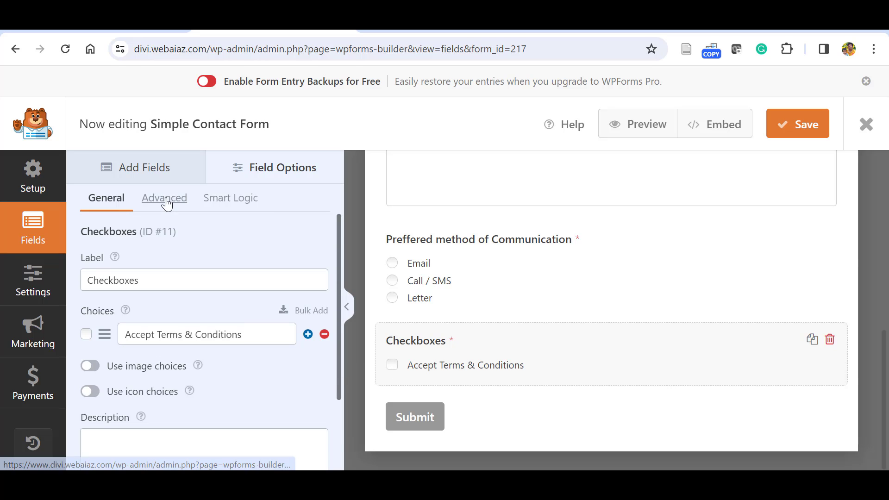
click(167, 199)
scroll(216, 277, down, 2)
click(90, 413)
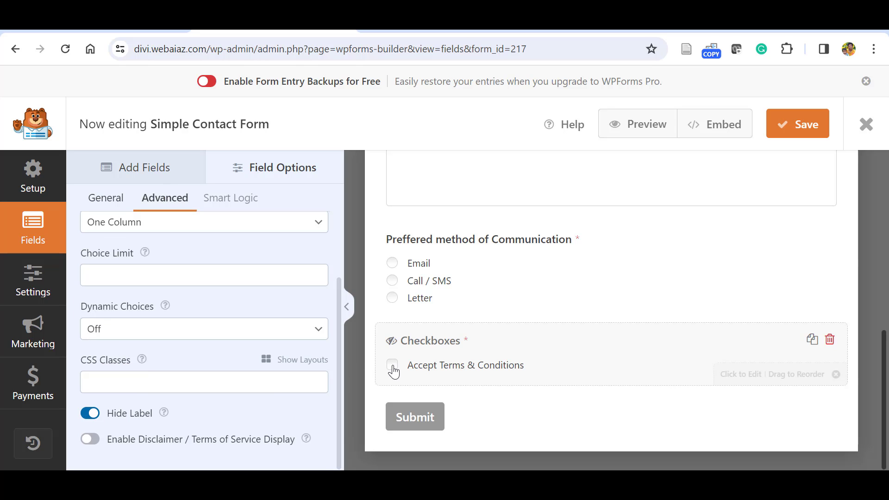
Toggle the terms disclaimer on and off, leaving it disabled.
click(96, 443)
click(90, 440)
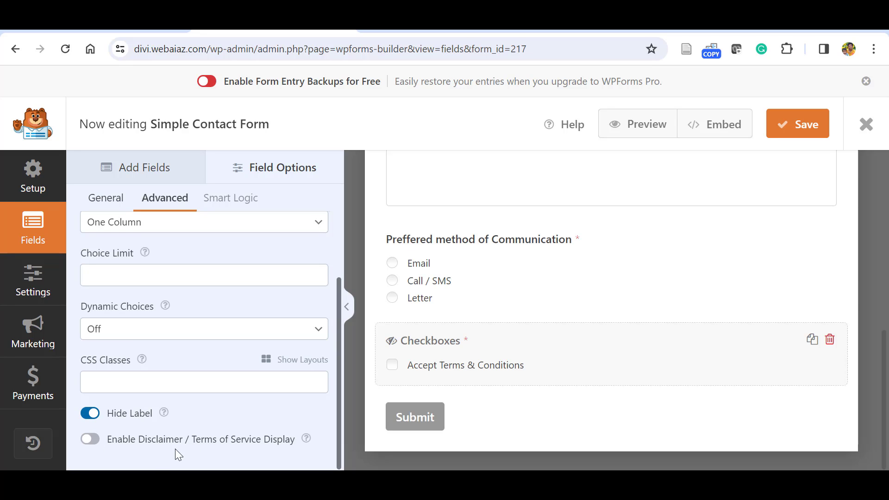
click(95, 443)
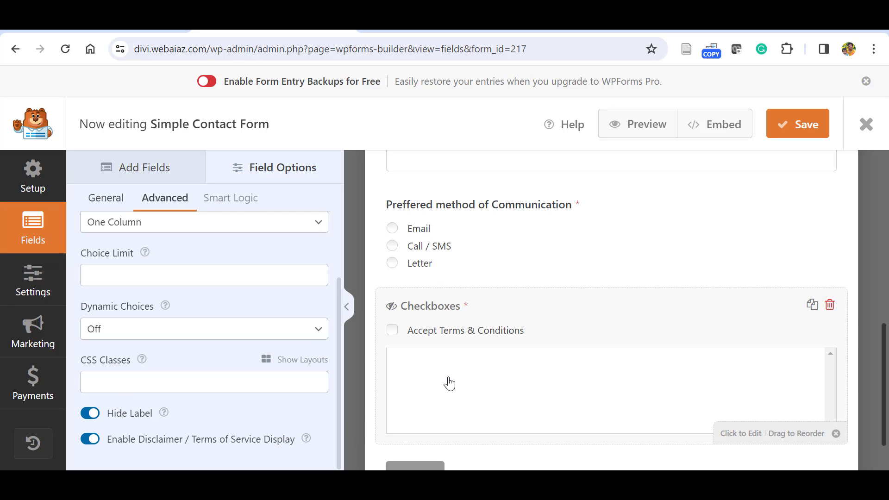
click(90, 439)
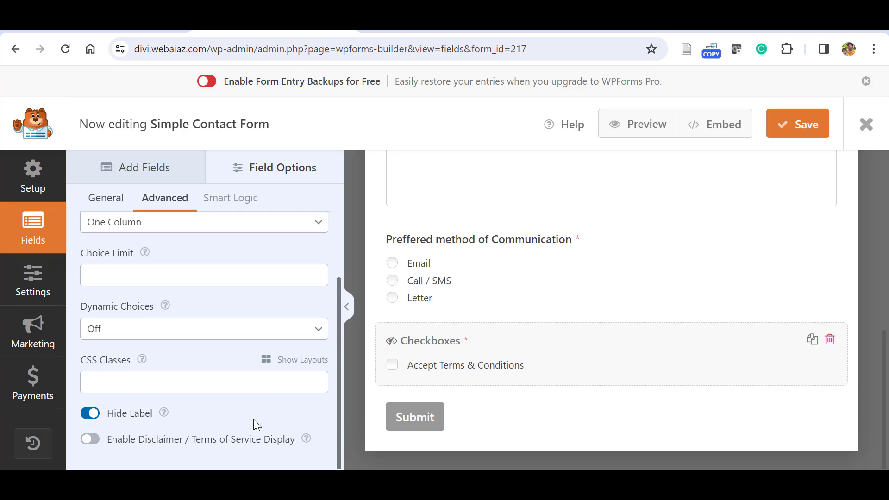
scroll(342, 410, up, 2)
click(121, 173)
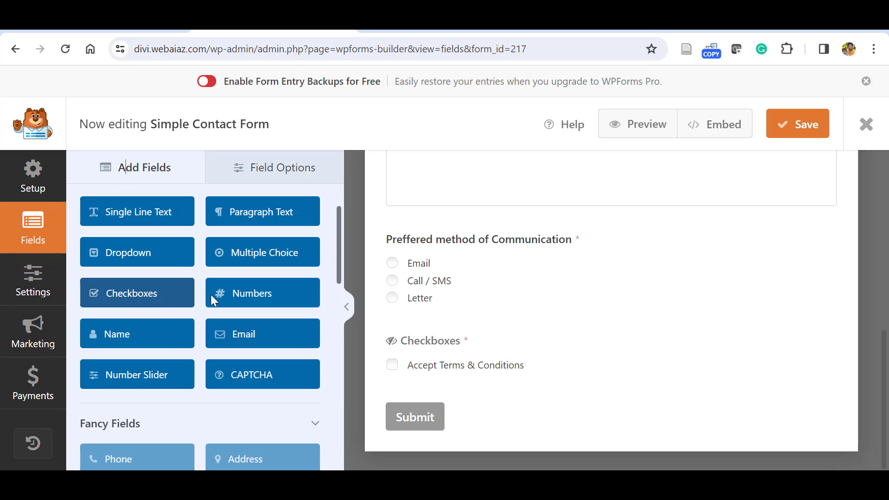
Add a required Numbers field labelled 'Mobile / Telephone'.
click(237, 299)
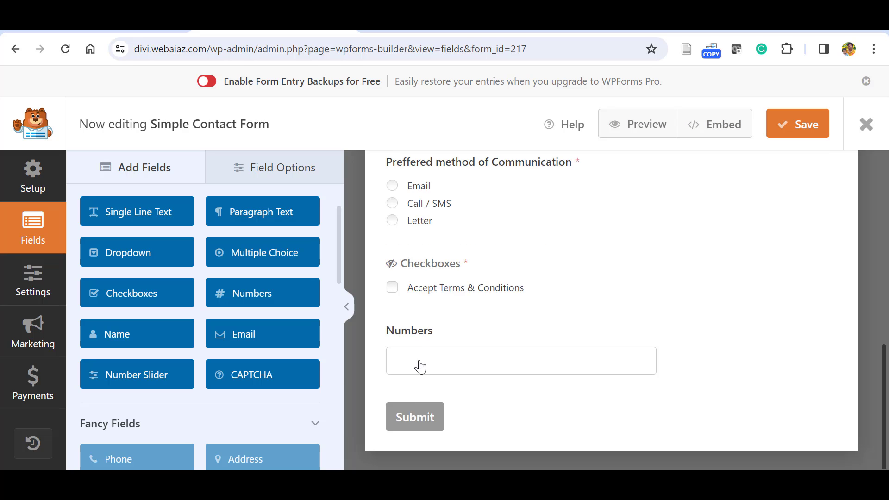
click(457, 359)
click(148, 280)
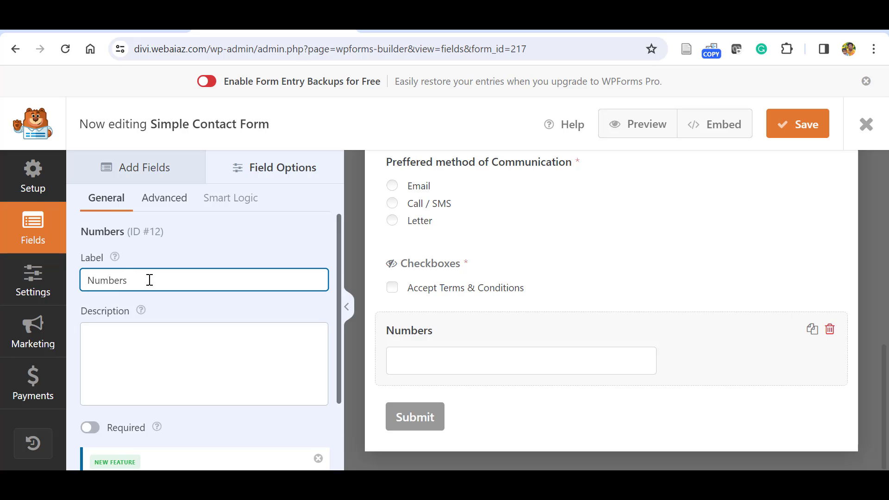
key(BackSpace)
key(BackSpace)
key(BackSpace)
key(BackSpace)
key(BackSpace)
key(BackSpace)
key(BackSpace)
text(Mobil)
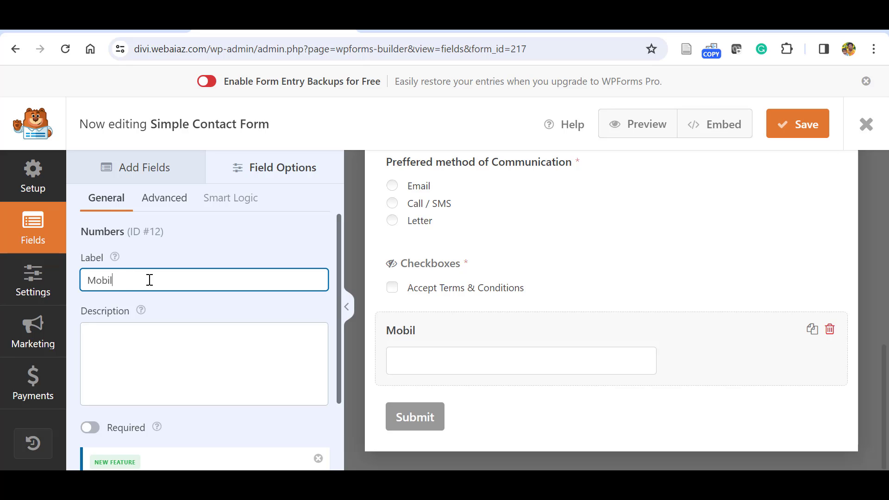
text(e / Telephone)
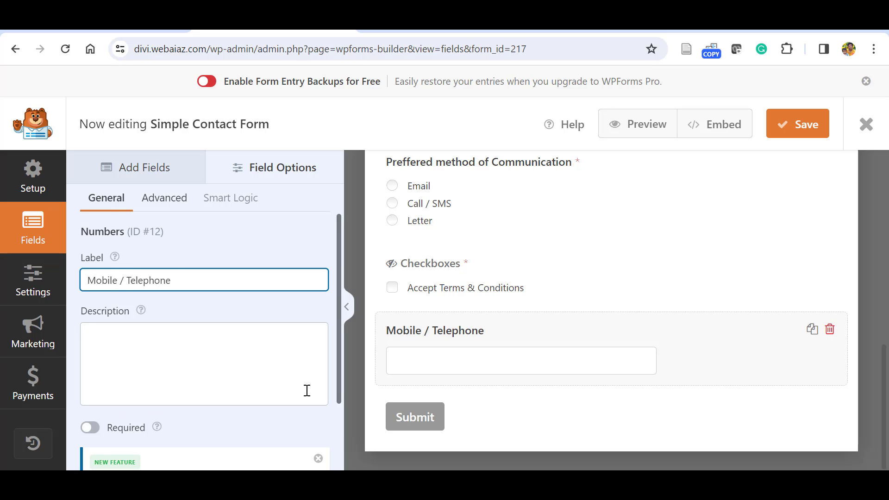
scroll(340, 384, down, 2)
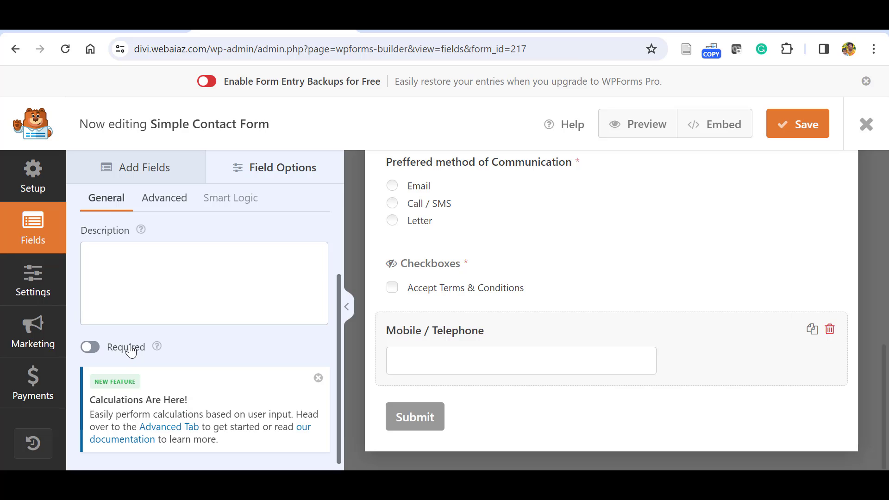
click(96, 348)
Set the phone field's Advanced default value to +44.
click(162, 200)
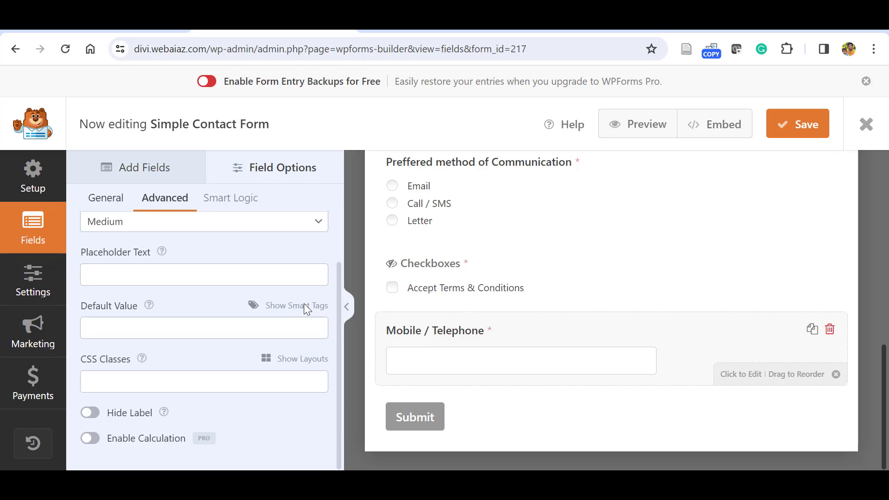
click(220, 273)
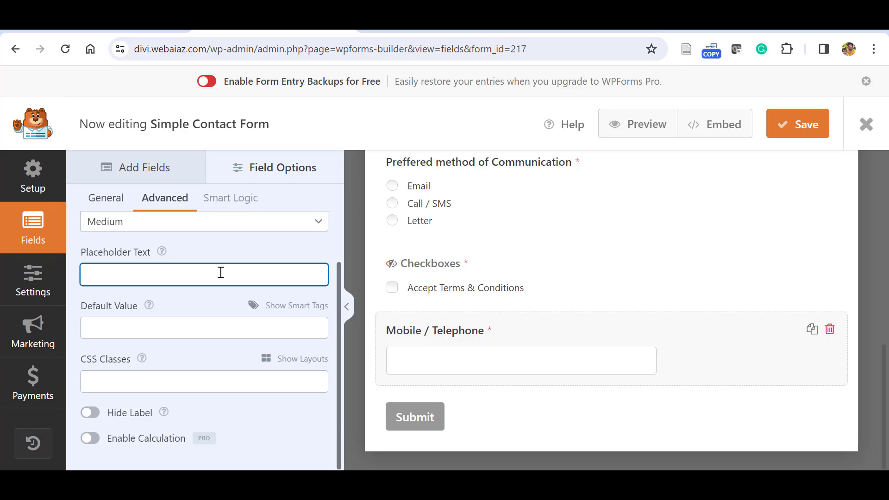
click(201, 327)
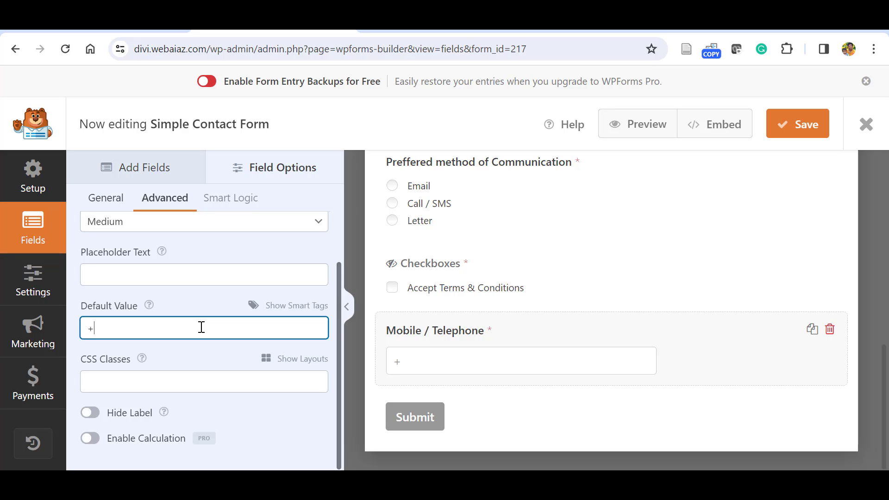
click(208, 352)
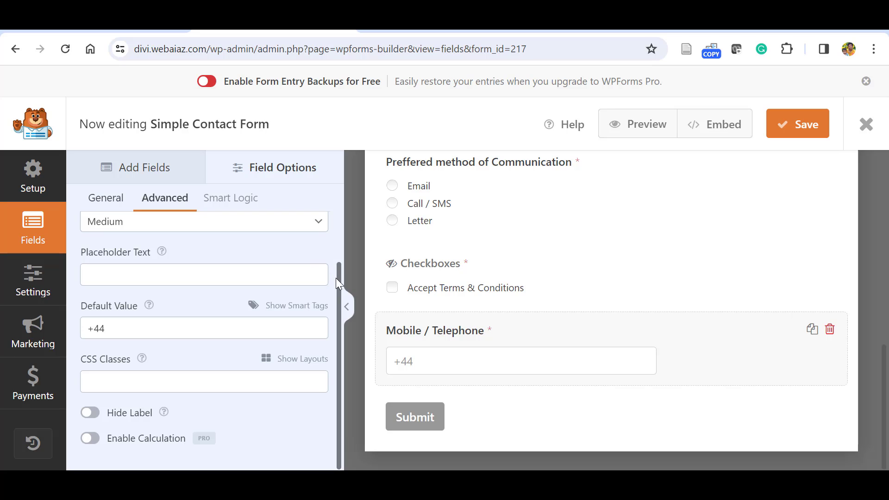
drag(337, 277, 337, 286)
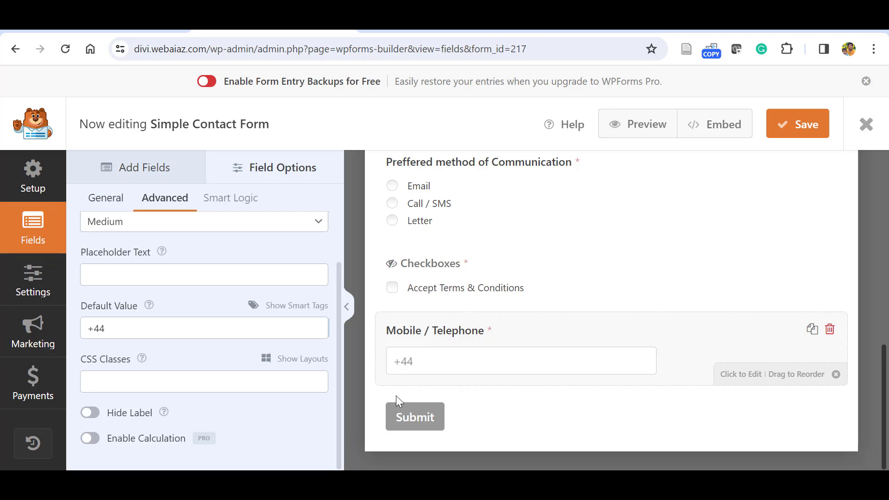
drag(341, 379, 335, 374)
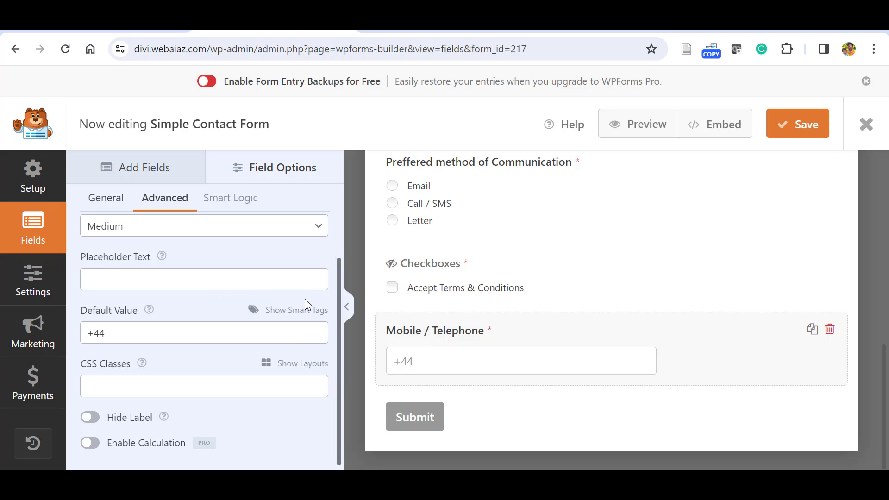
scroll(209, 241, up, 1)
click(129, 169)
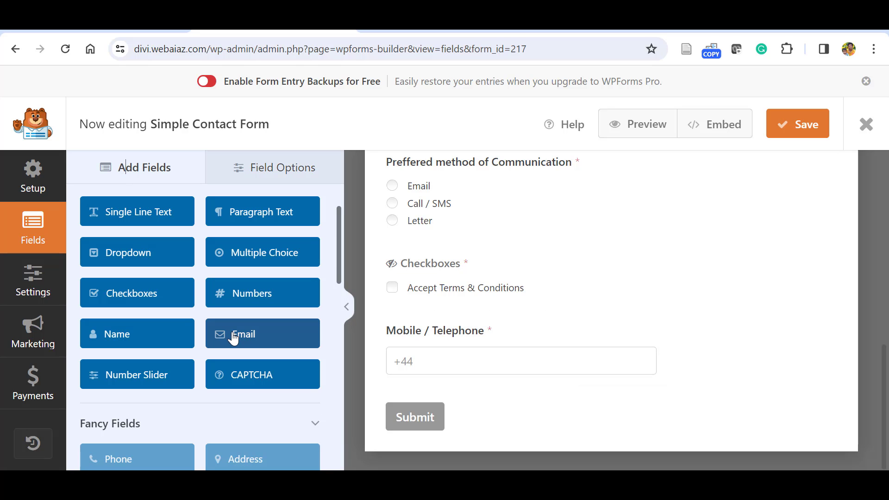
Add a Number Slider labelled 'How do you satisfied with our service'.
click(125, 387)
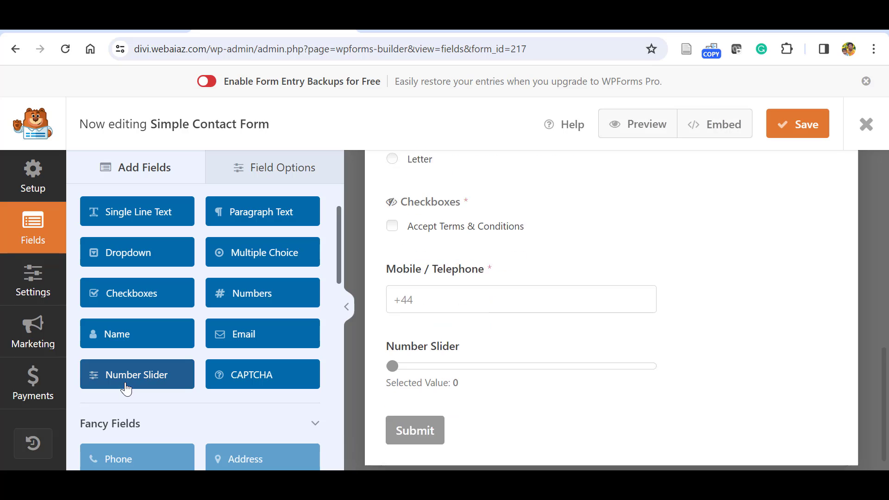
click(549, 374)
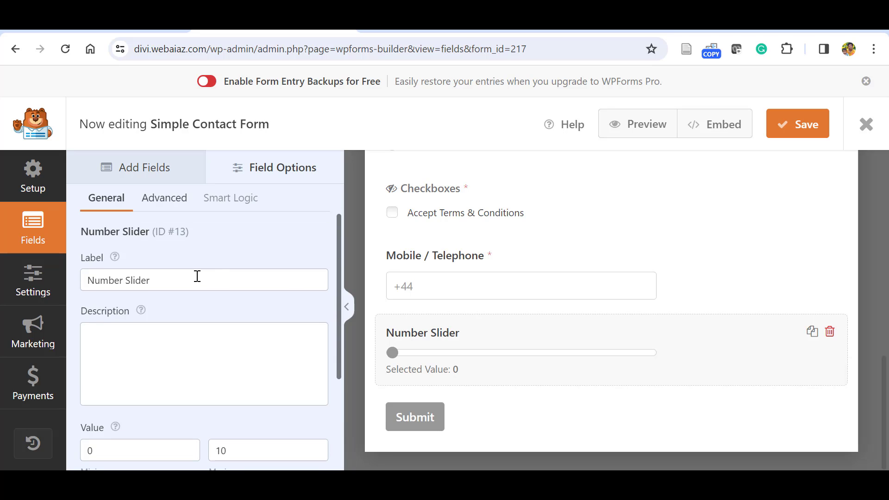
click(195, 277)
key(ctrl+a)
text(How do )
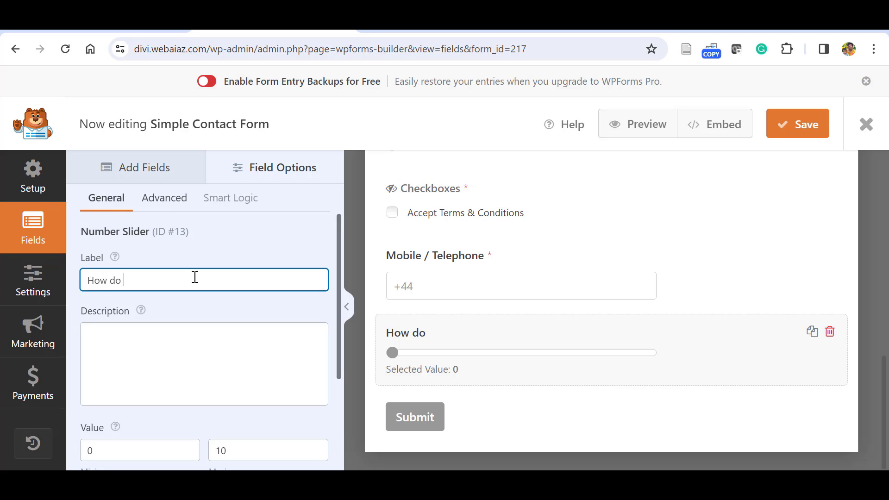
text(you satisfied with)
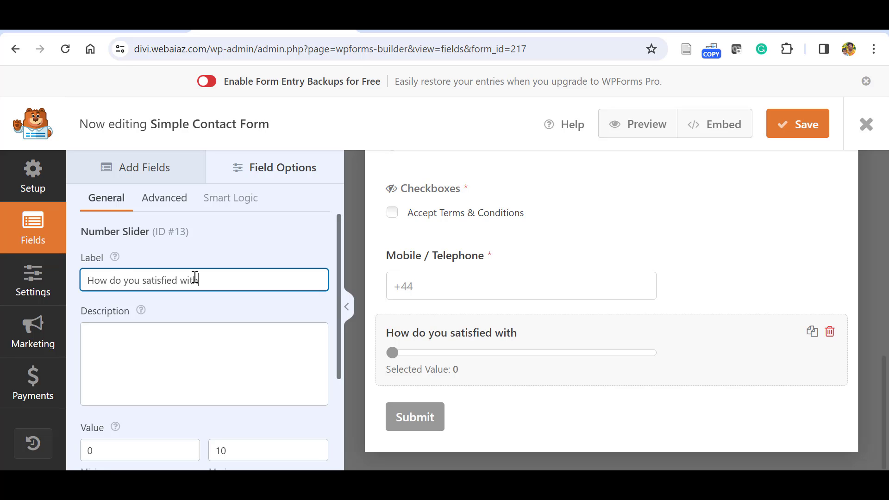
text( our service)
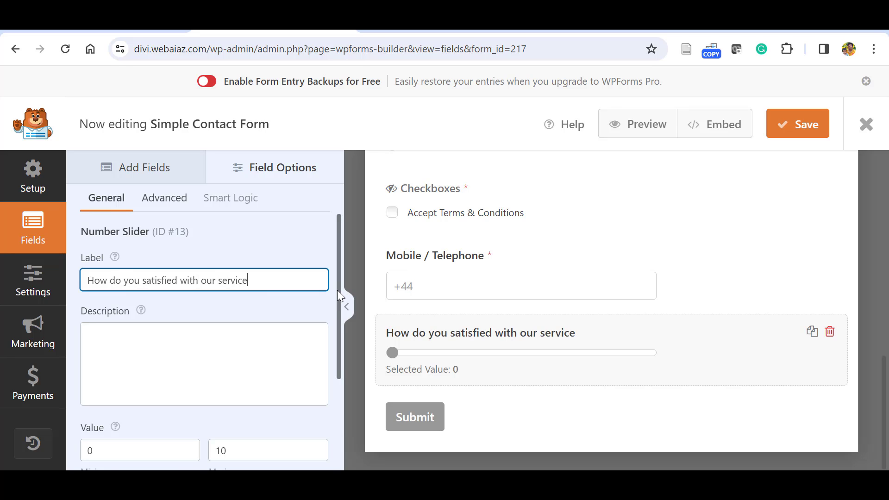
drag(337, 290, 340, 380)
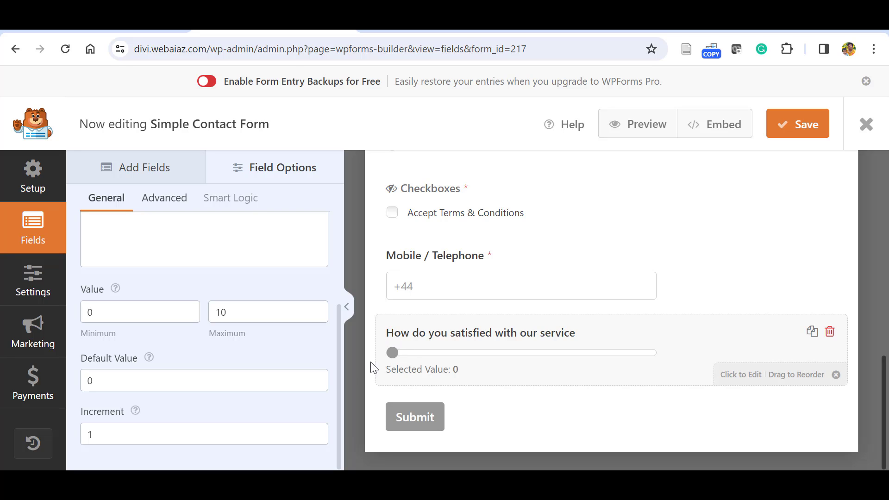
Set the slider's default value to 5 and view its Advanced settings.
click(177, 383)
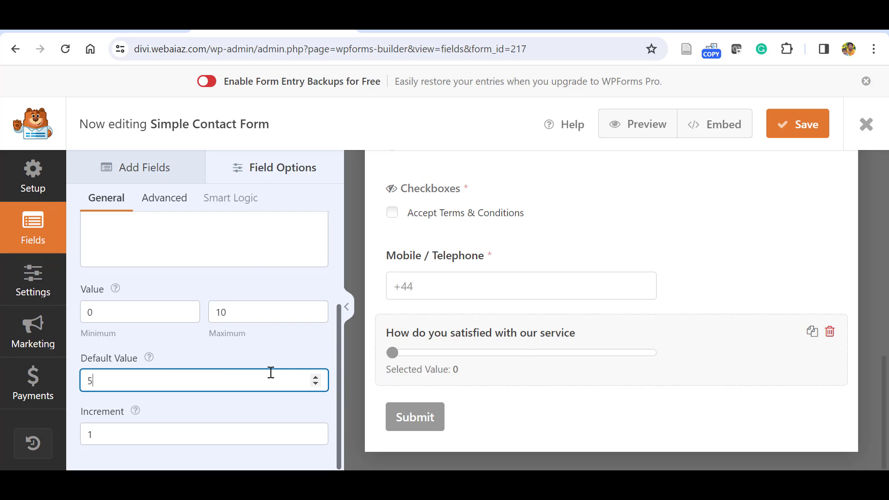
click(287, 350)
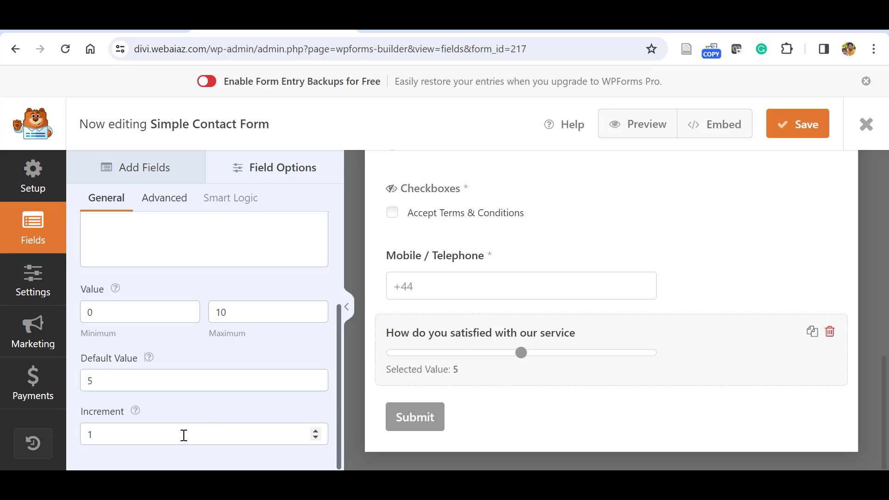
click(165, 199)
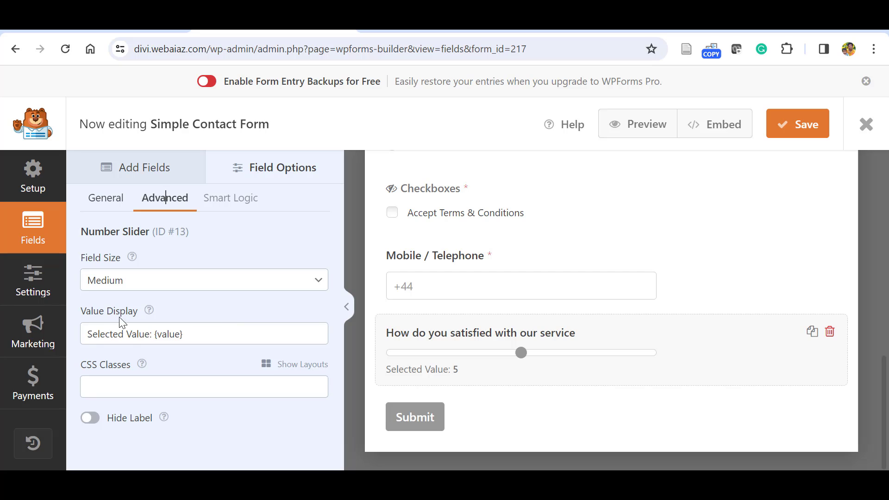
drag(385, 369, 627, 265)
click(829, 406)
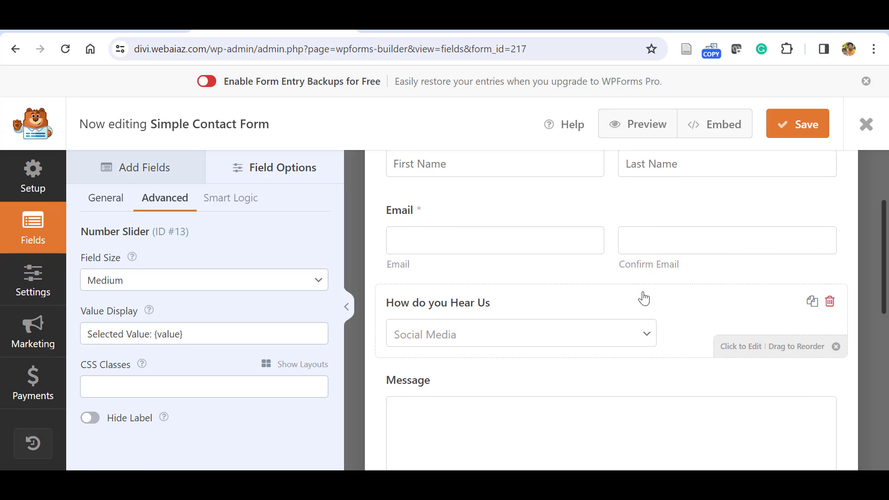
Set the Email field size to Medium and disable email confirmation.
click(628, 265)
scroll(628, 265, down, 6)
scroll(615, 287, down, 4)
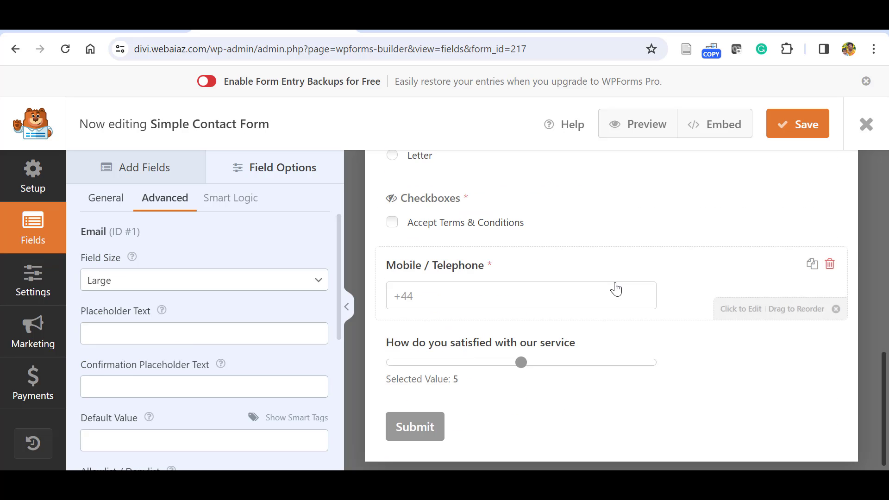
drag(615, 288, 645, 278)
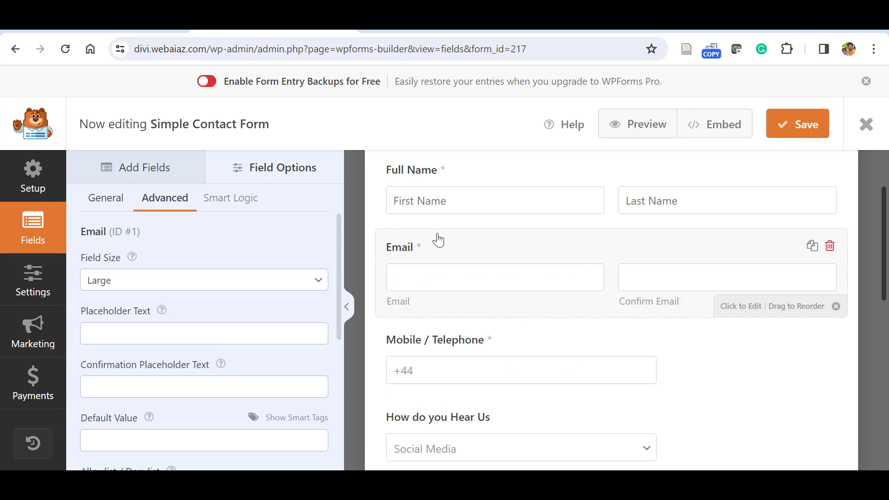
click(204, 280)
click(106, 198)
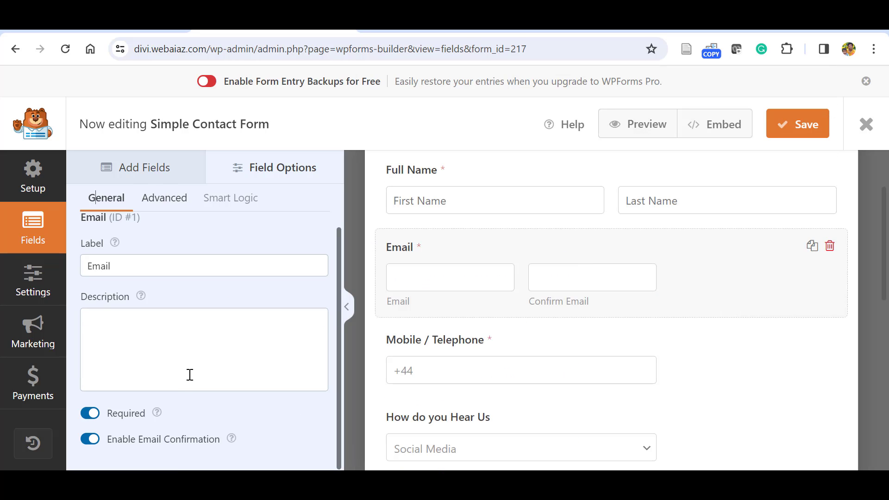
click(90, 440)
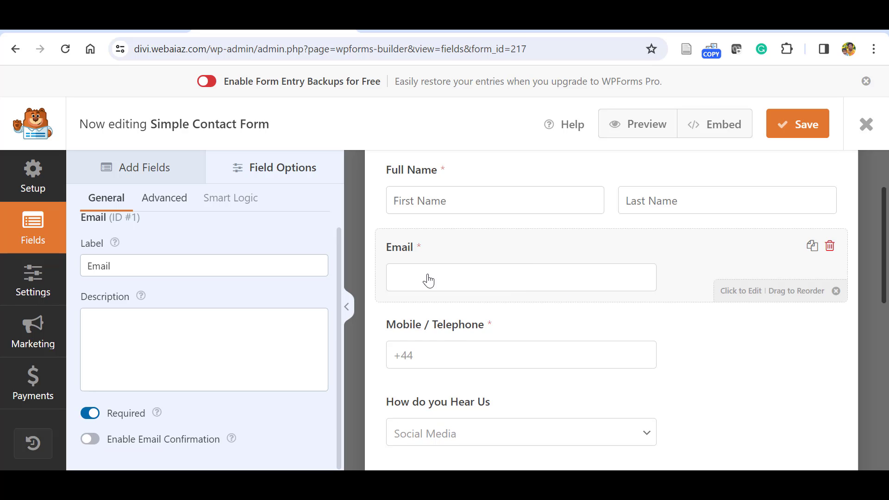
Give Email and Mobile / Telephone two equal columns, left and right halves.
click(174, 199)
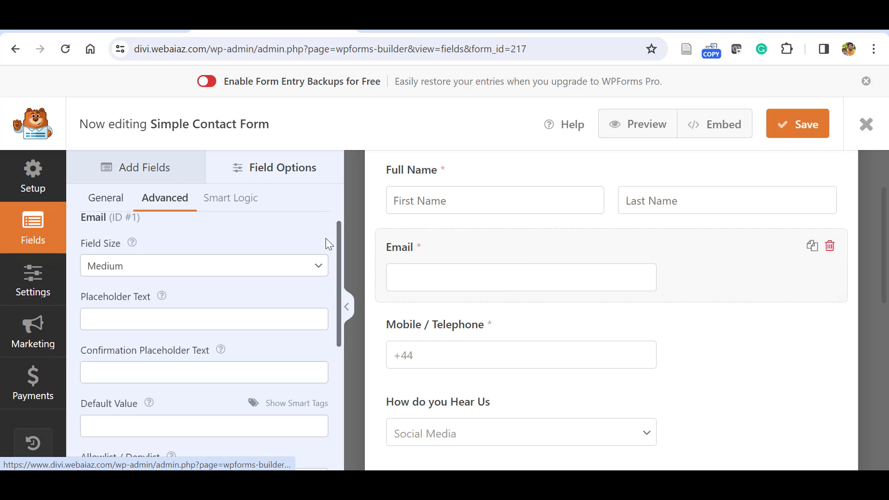
drag(339, 240, 354, 371)
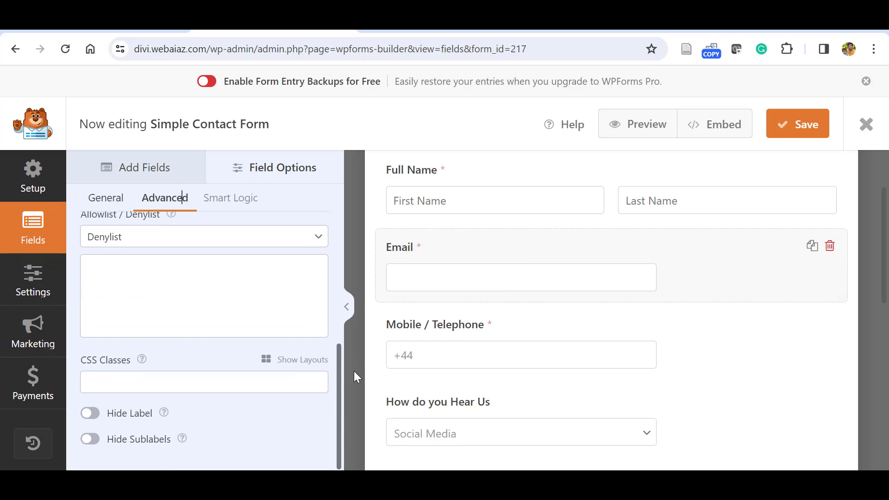
click(299, 366)
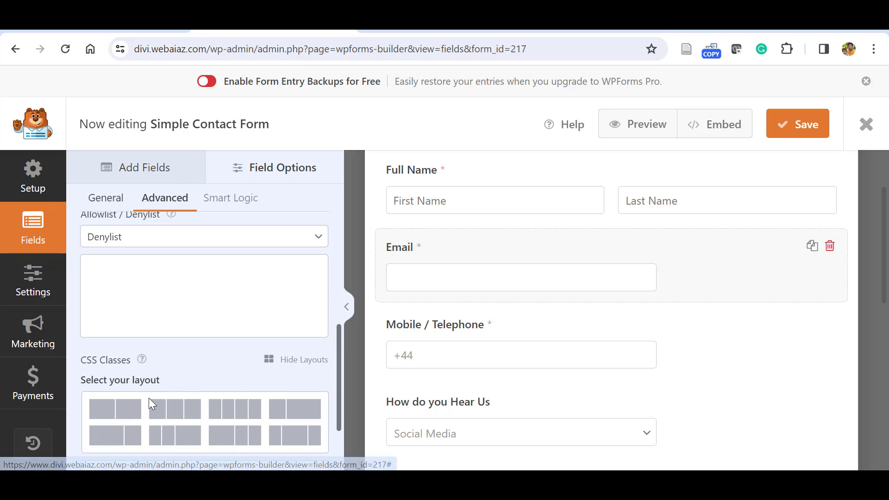
click(116, 412)
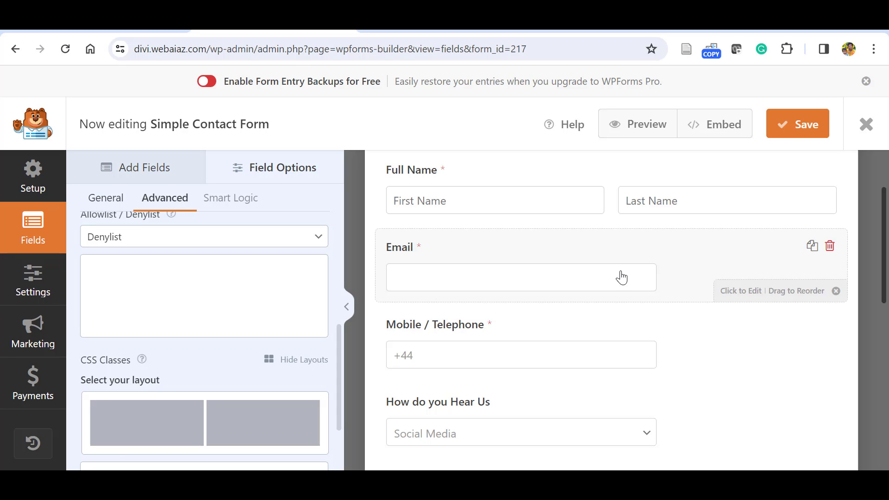
click(148, 419)
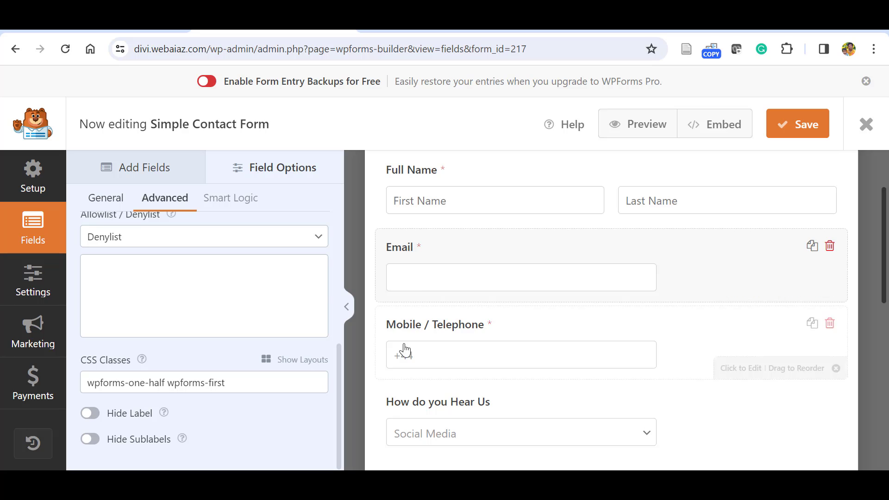
click(427, 338)
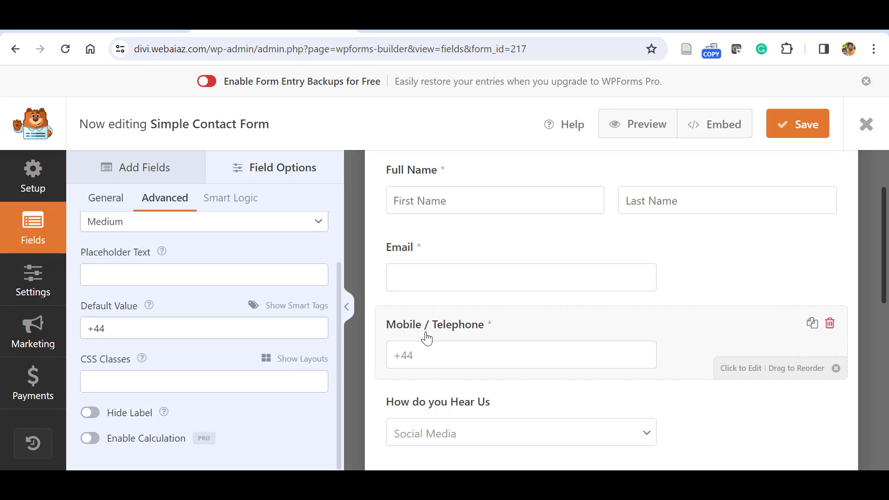
click(296, 359)
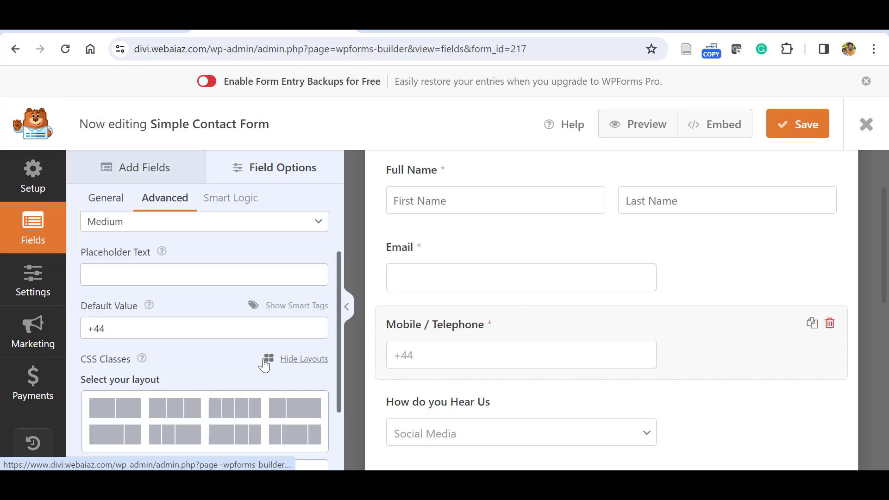
click(129, 409)
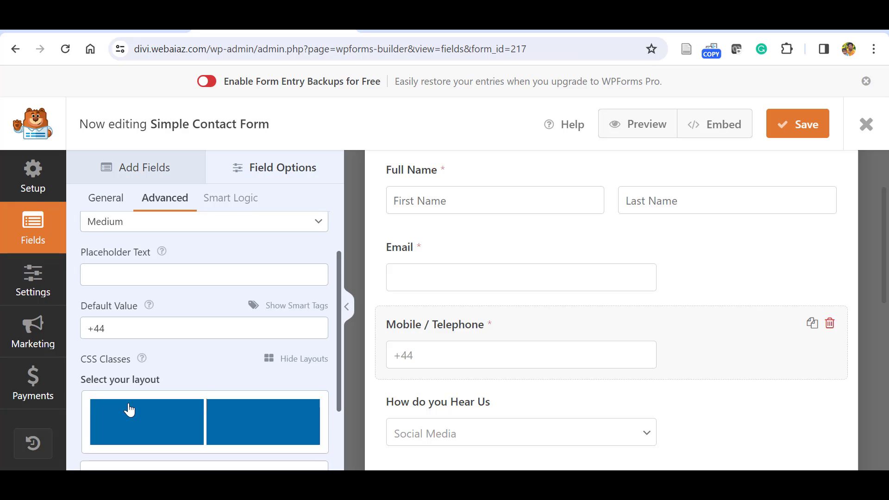
click(245, 428)
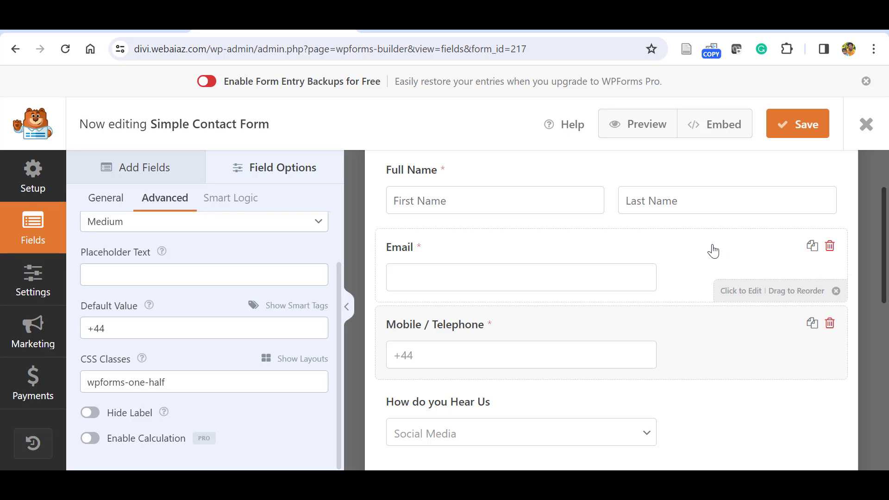
Attempt to add a CAPTCHA field from the Add Fields list.
click(352, 252)
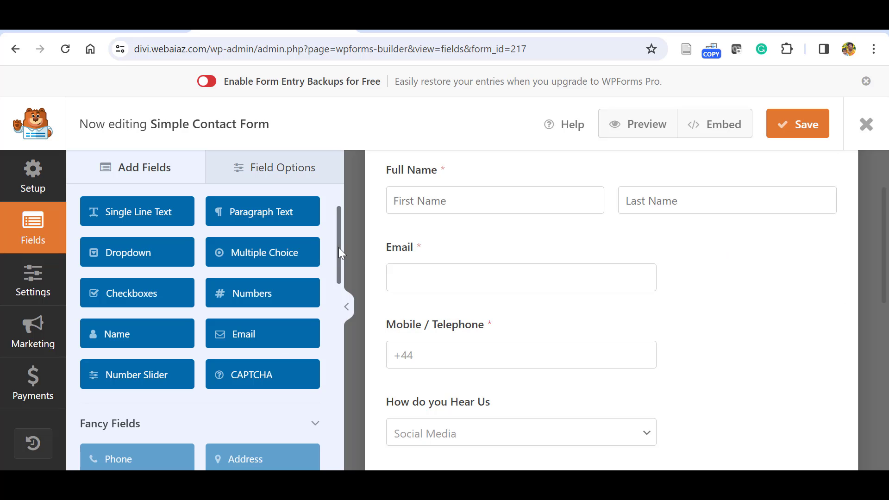
drag(338, 247, 341, 277)
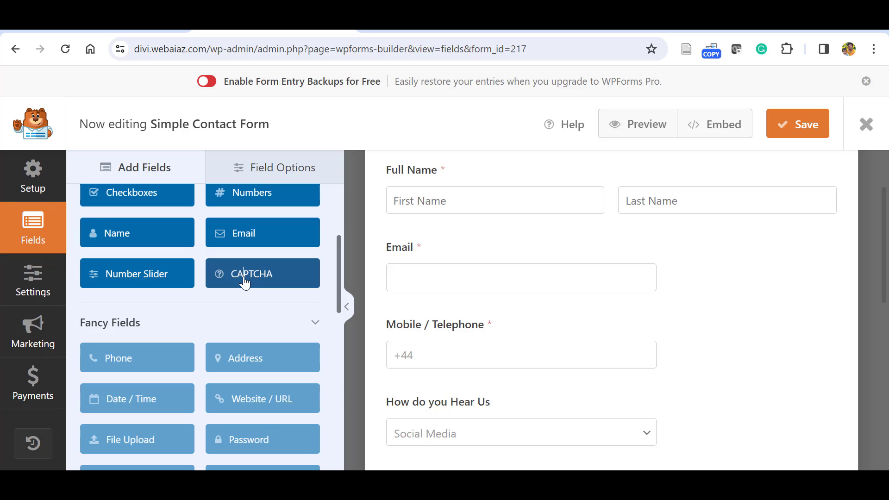
click(245, 280)
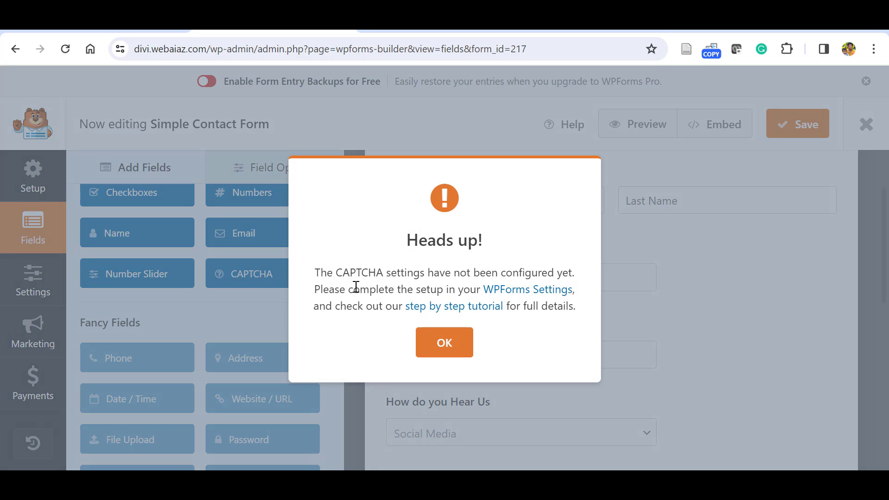
Go to WPForms CAPTCHA settings and select reCAPTCHA as the service.
click(502, 292)
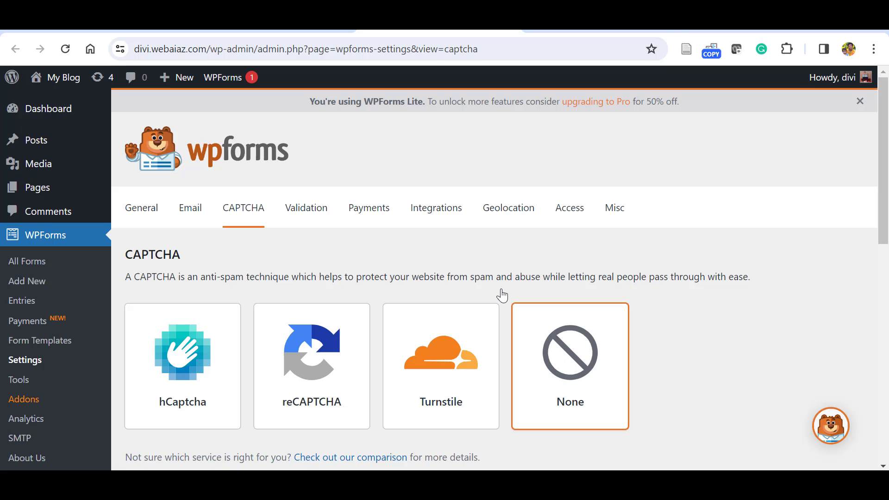
scroll(503, 296, down, 3)
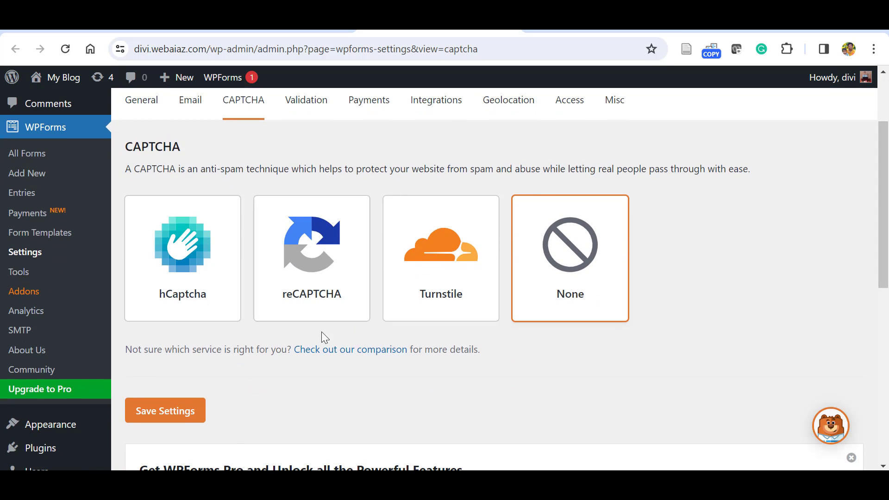
click(304, 247)
scroll(546, 258, down, 7)
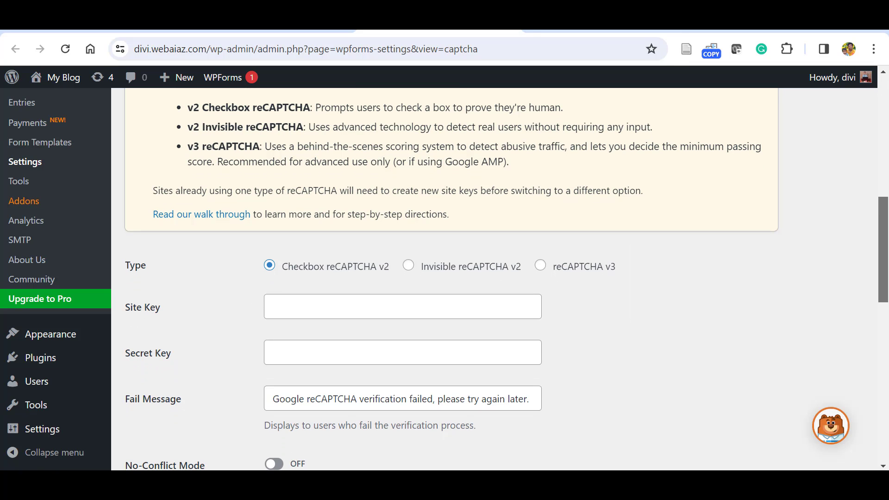
scroll(507, 281, down, 1)
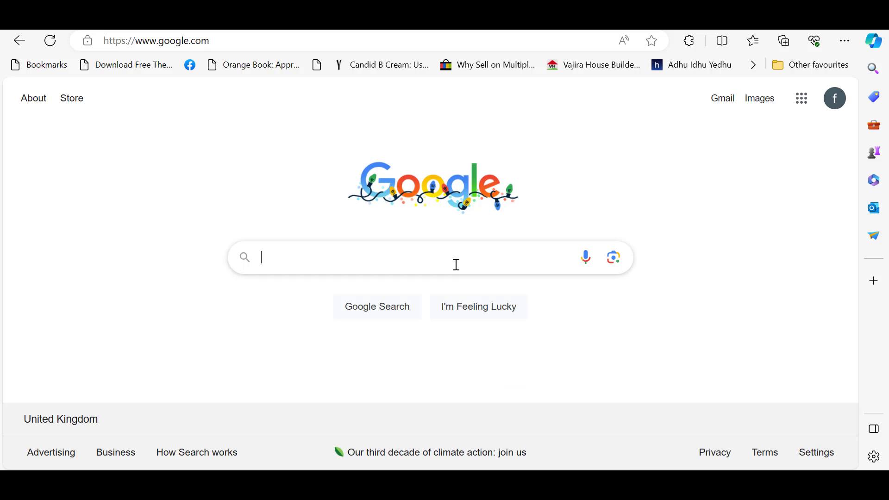
Search Google for recaptcha and open the reCAPTCHA admin console.
click(455, 264)
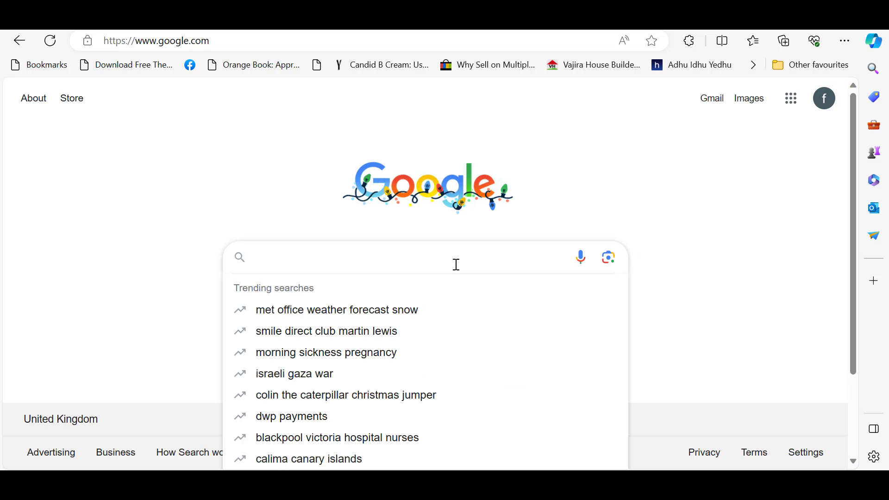
text(recaptcha)
key(Return)
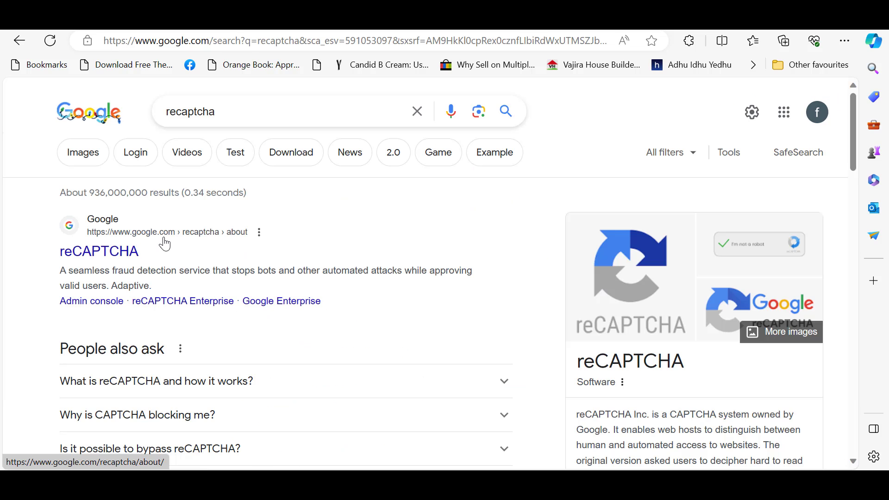
click(104, 254)
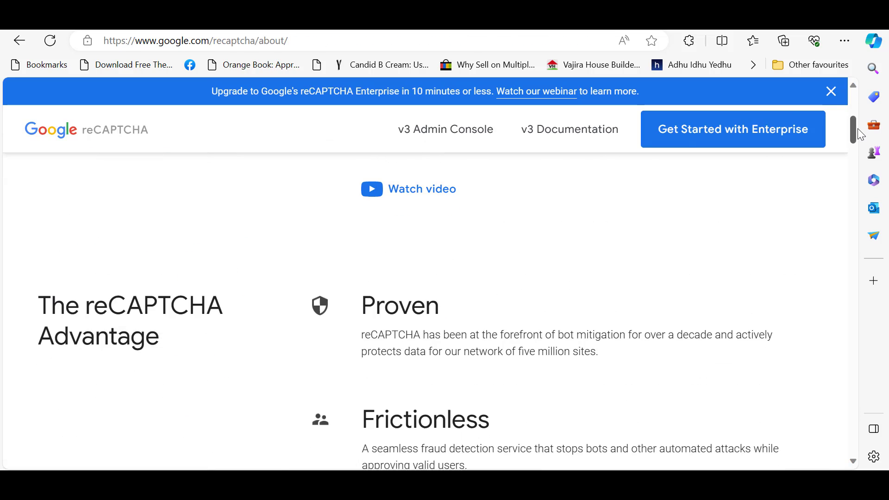
click(430, 133)
Label the new site 'Webaiaz' and choose the Challenge (v2) key type.
scroll(357, 308, down, 3)
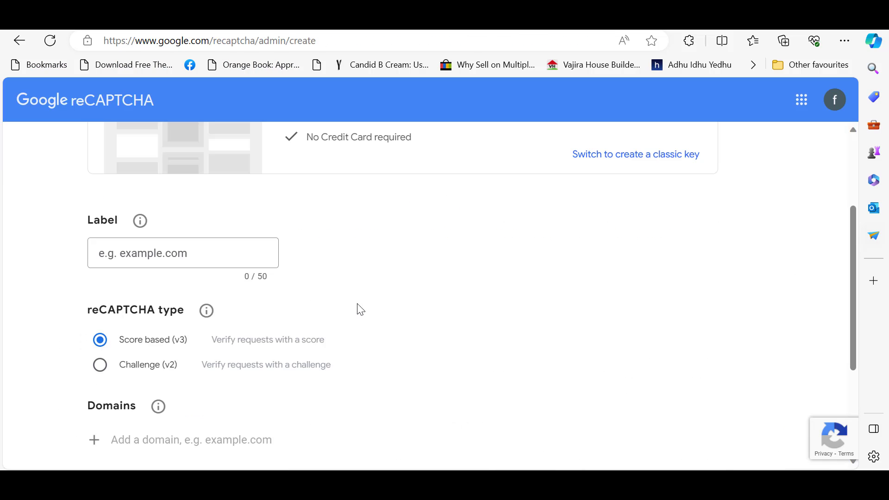
click(154, 254)
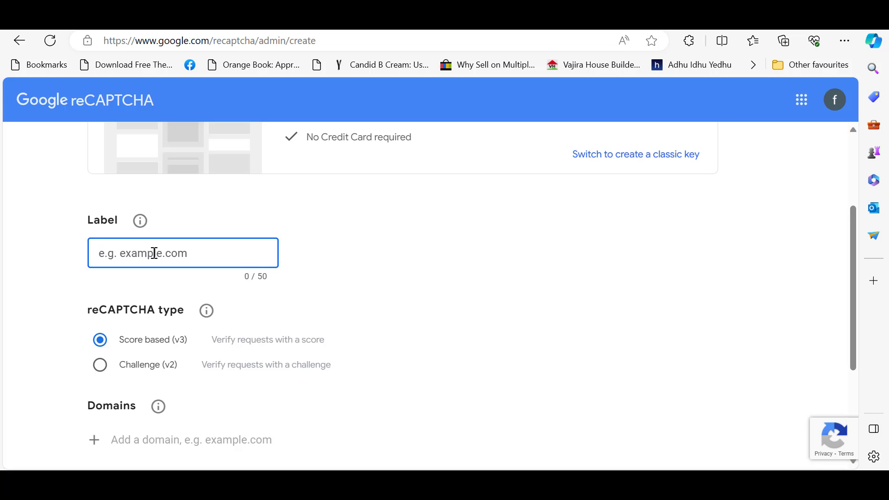
text(Webaiaz)
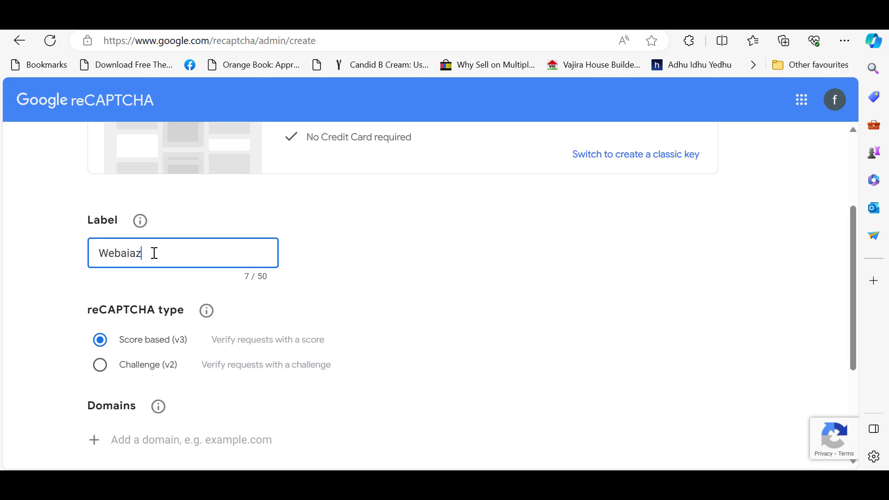
click(652, 263)
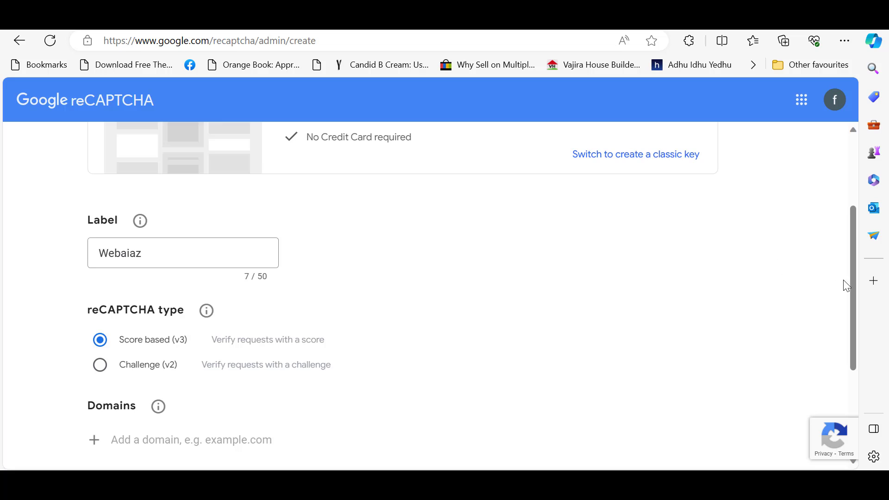
scroll(844, 284, down, 1)
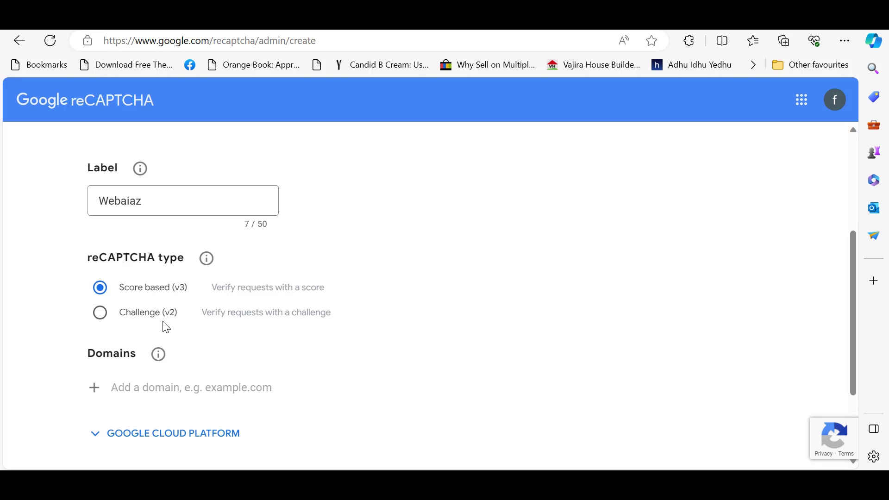
click(99, 313)
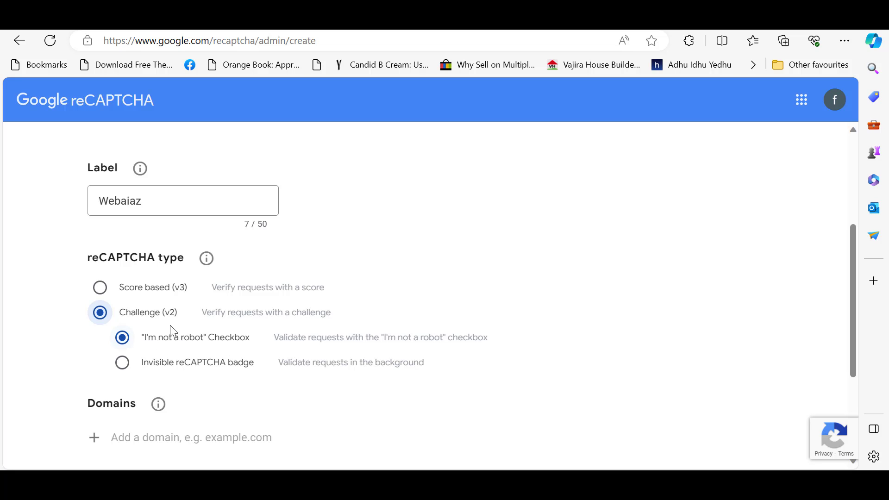
scroll(857, 275, down, 3)
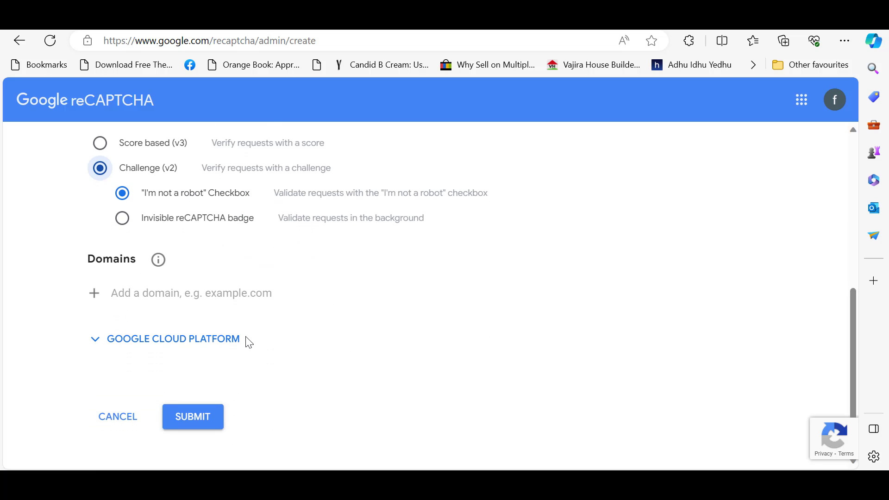
Add the domain webaiaz.com, submit the registration, and copy the site key.
click(186, 290)
text(webaiaz.com)
click(338, 359)
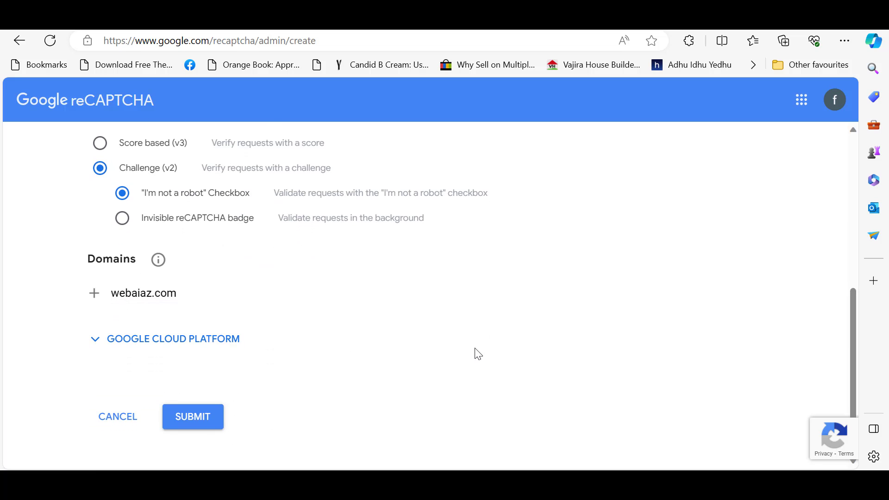
click(193, 417)
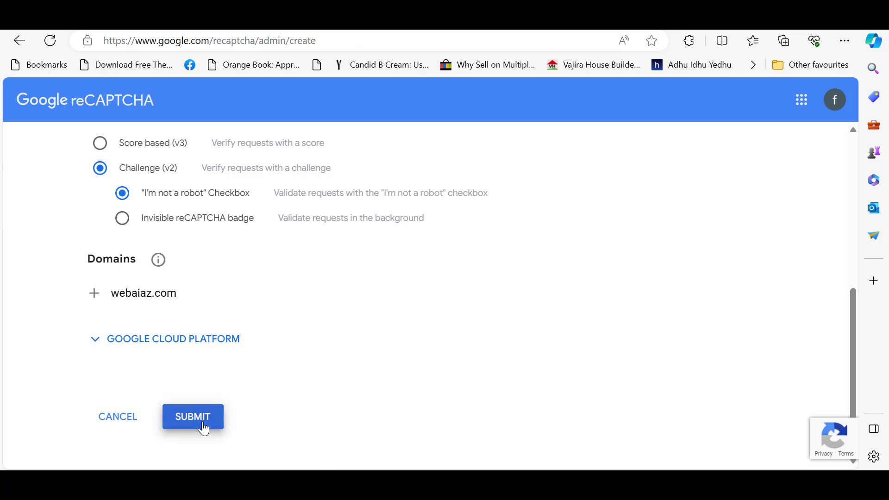
scroll(855, 244, down, 3)
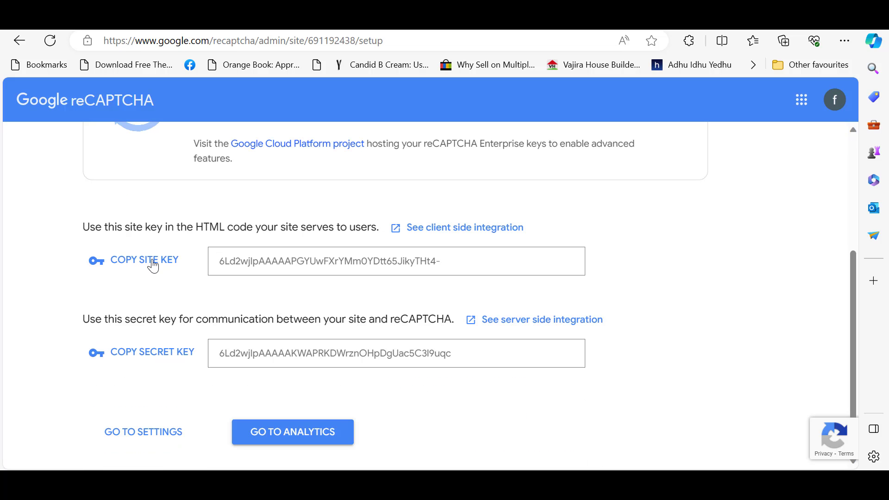
click(153, 265)
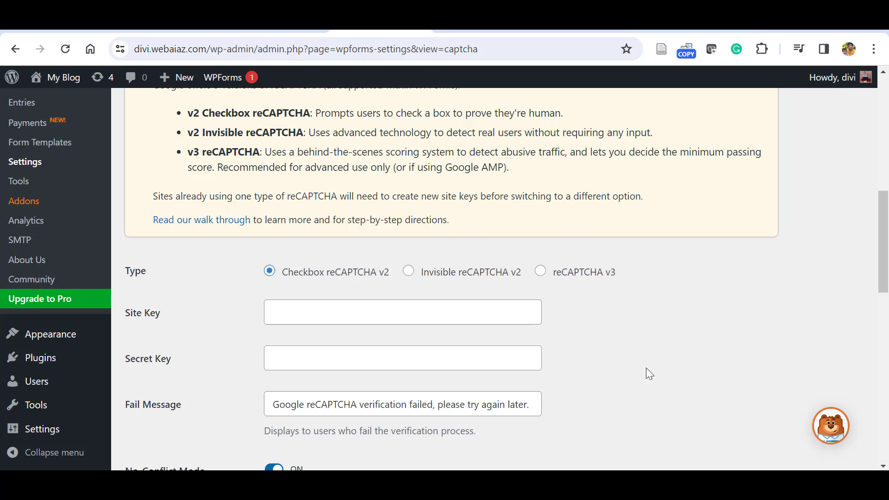
Paste the reCAPTCHA site key and secret key into WPForms CAPTCHA settings and save.
scroll(152, 238, down, 1)
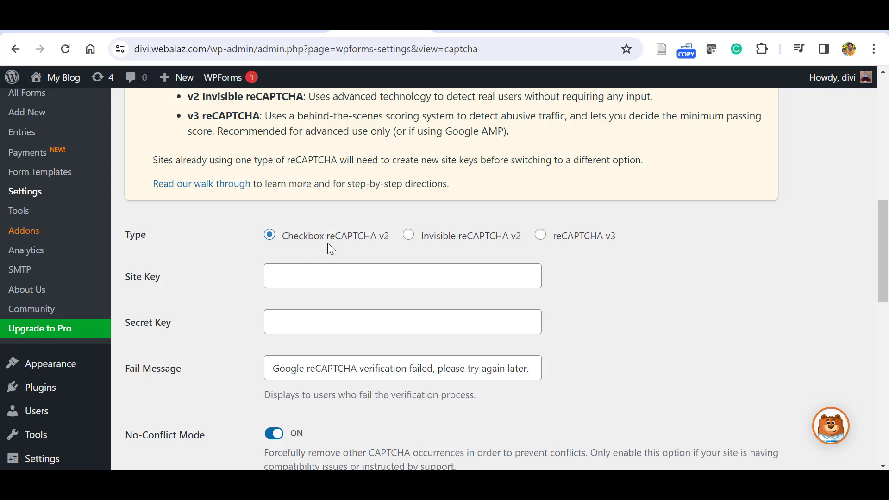
click(288, 280)
key(ctrl+v)
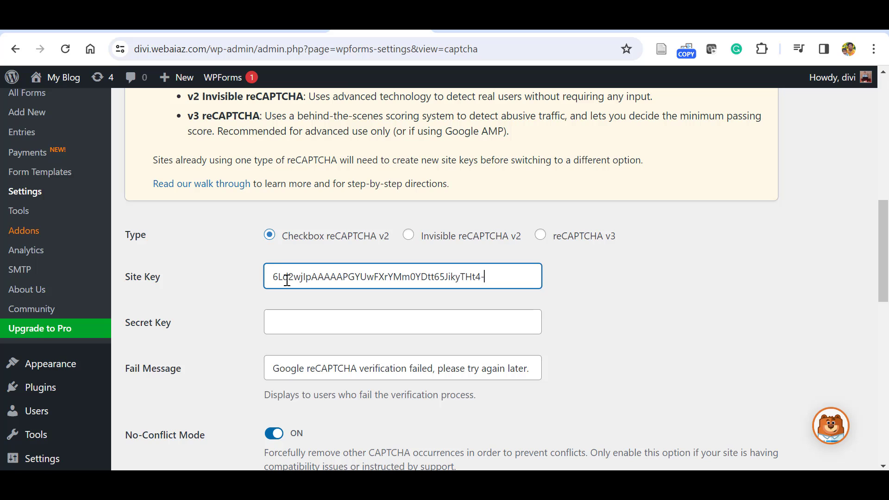
key(alt+Tab)
click(153, 368)
key(alt+Tab)
click(298, 324)
key(ctrl+v)
scroll(155, 405, down, 5)
click(155, 405)
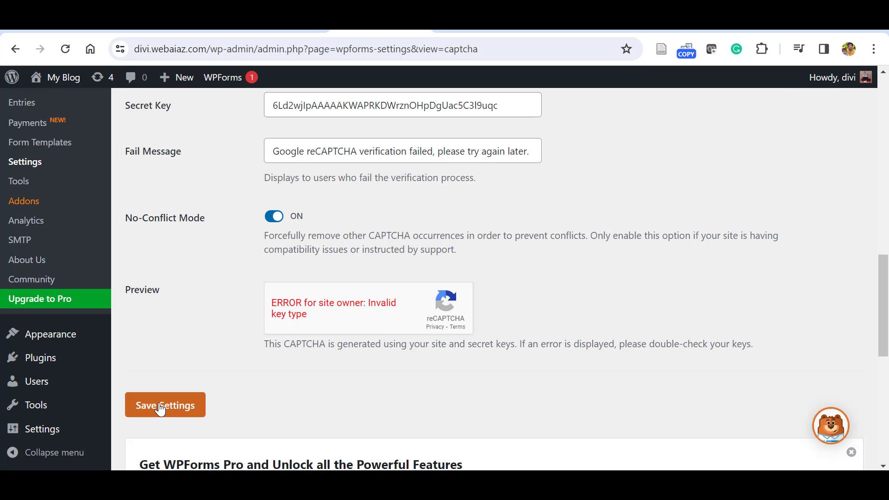
Go to the WPForms All Forms list.
scroll(887, 278, down, 2)
scroll(887, 278, down, 3)
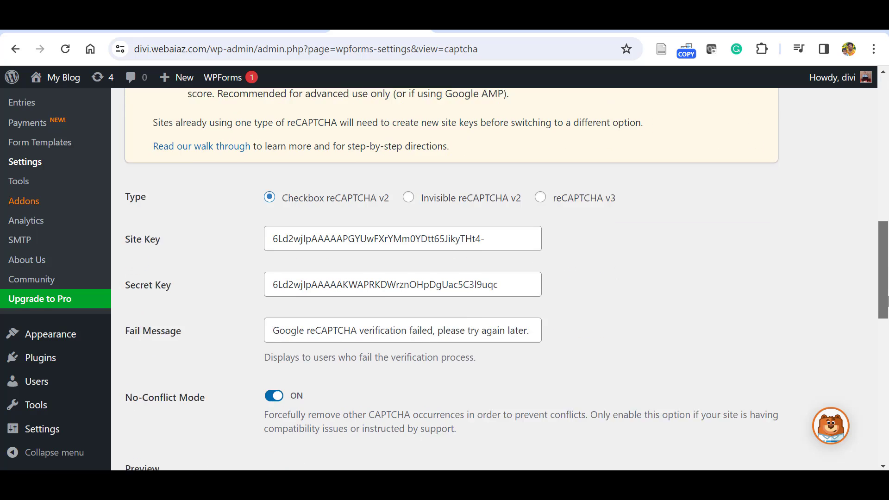
click(223, 78)
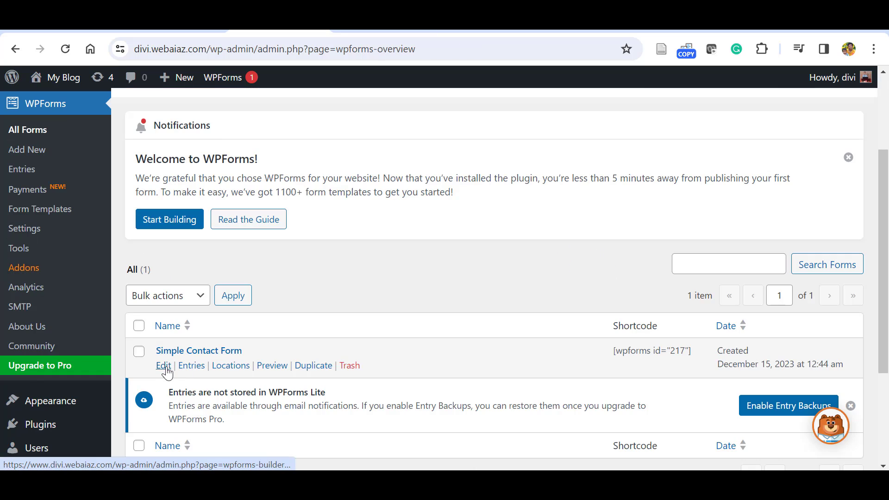
Edit Simple Contact Form, enable Google Checkbox v2 reCAPTCHA, and save the form.
click(164, 365)
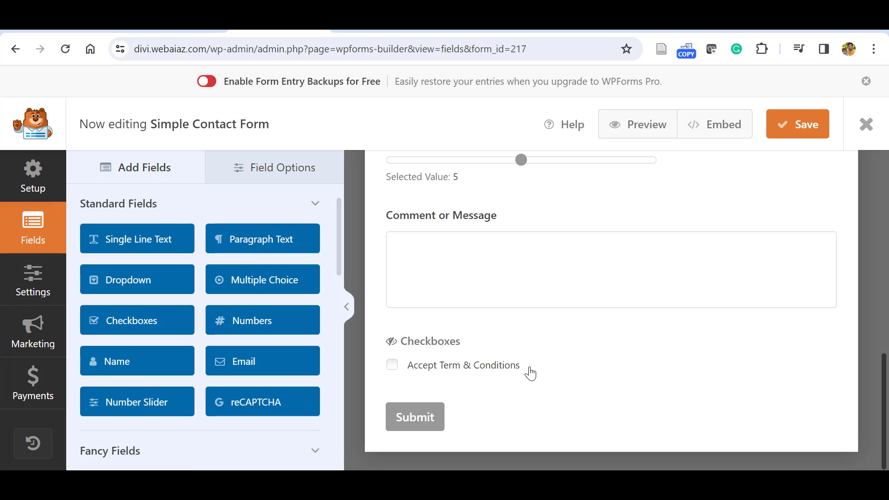
click(240, 408)
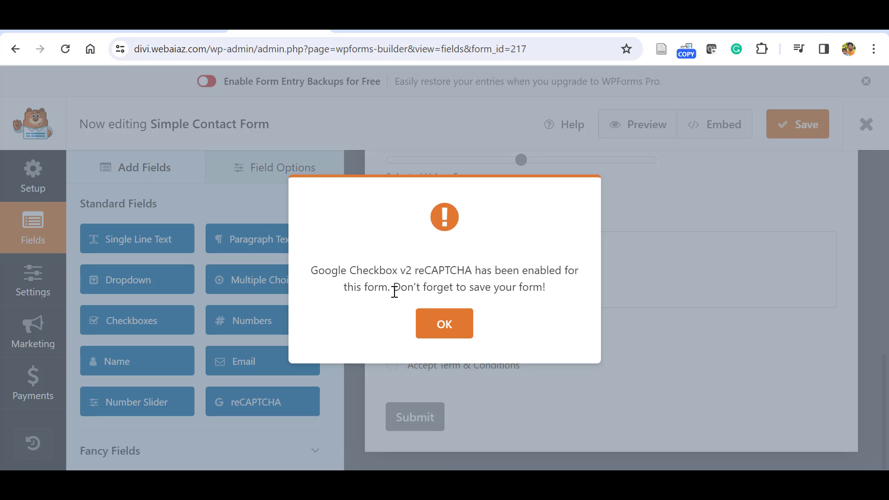
click(452, 323)
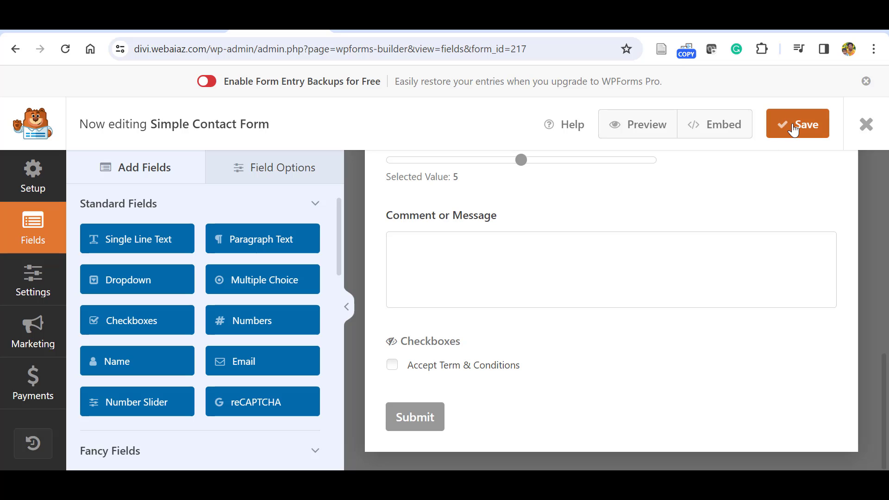
click(793, 130)
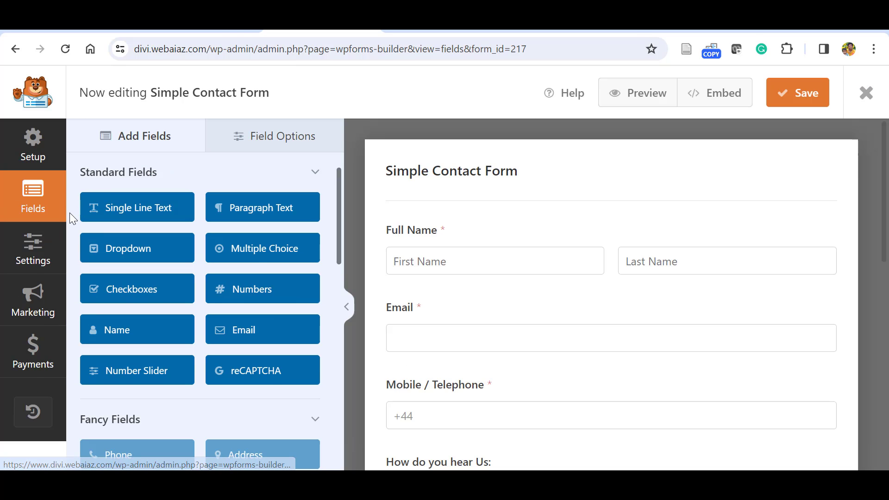
Add the site's contact e-mail as a second recipient of the Default Notification.
click(37, 273)
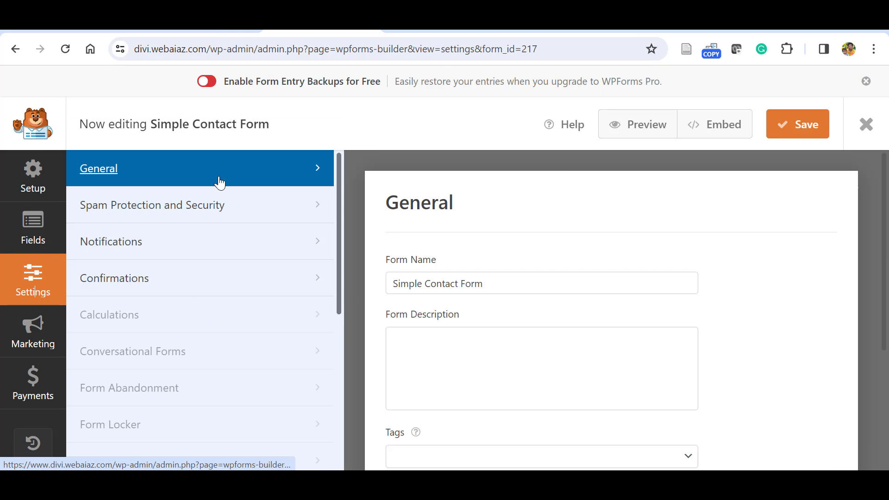
click(191, 245)
drag(884, 180, 886, 187)
scroll(888, 187, down, 3)
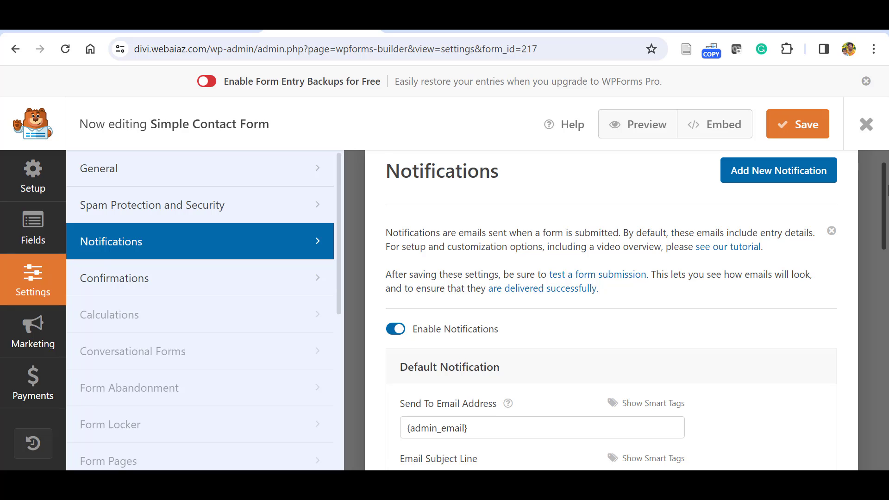
scroll(470, 263, down, 1)
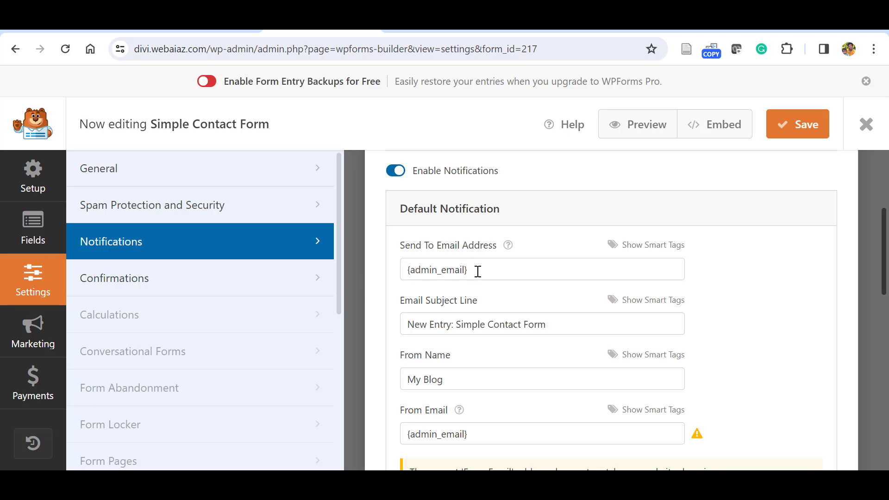
click(478, 272)
text(,)
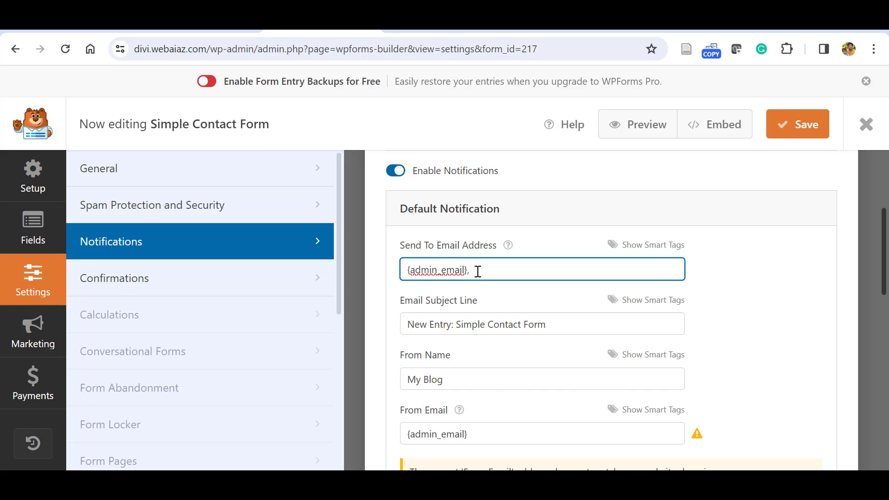
text( contact@yourwebsite.com)
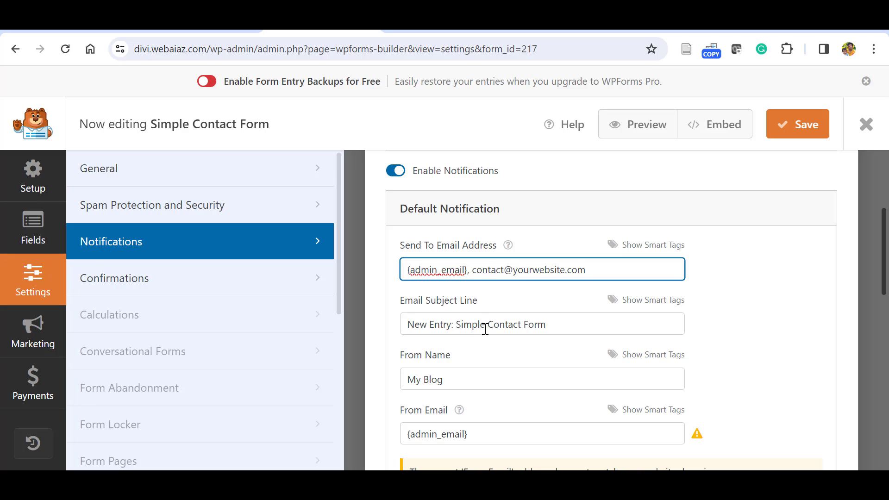
Insert the Full Name smart tag into the Email Subject Line.
click(641, 301)
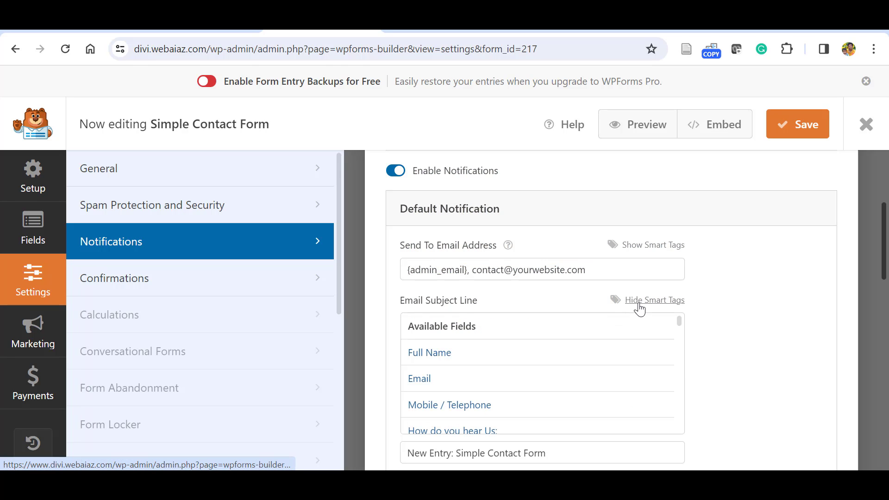
click(447, 351)
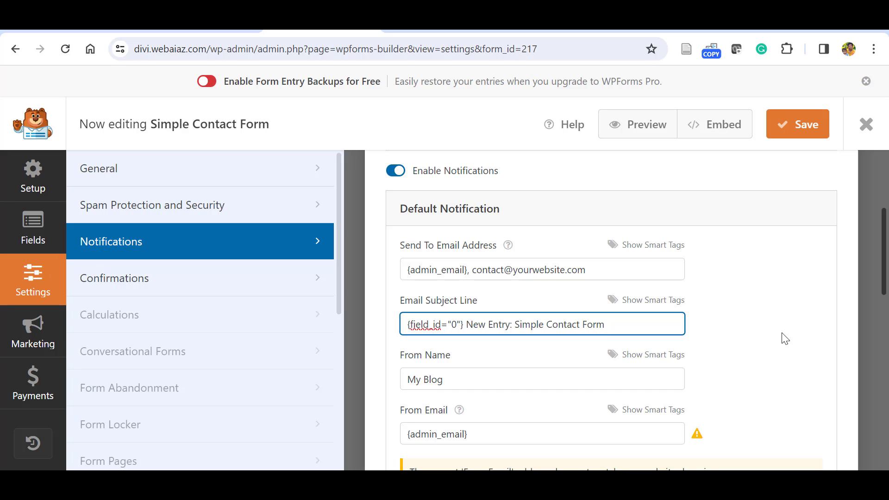
scroll(796, 295, down, 2)
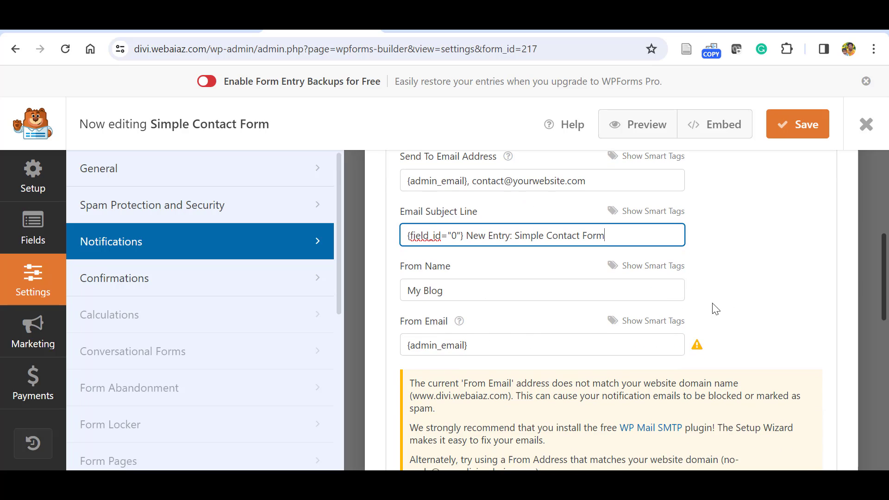
scroll(883, 307, down, 2)
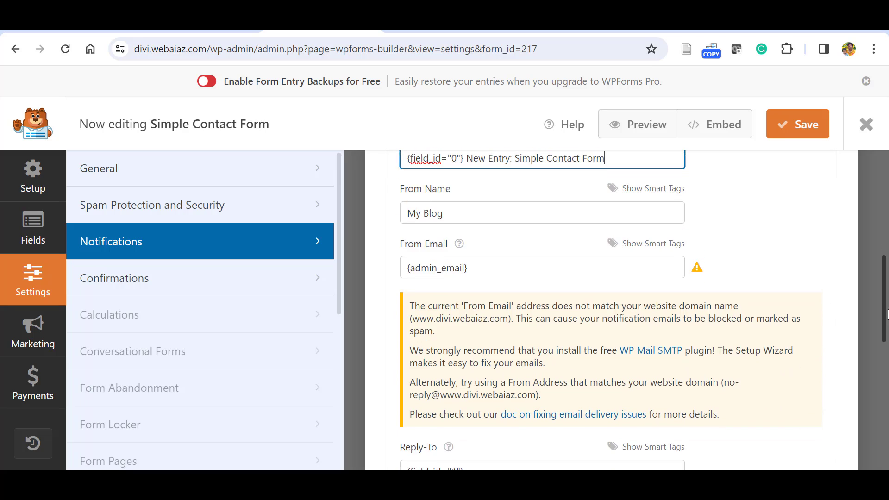
scroll(885, 315, up, 1)
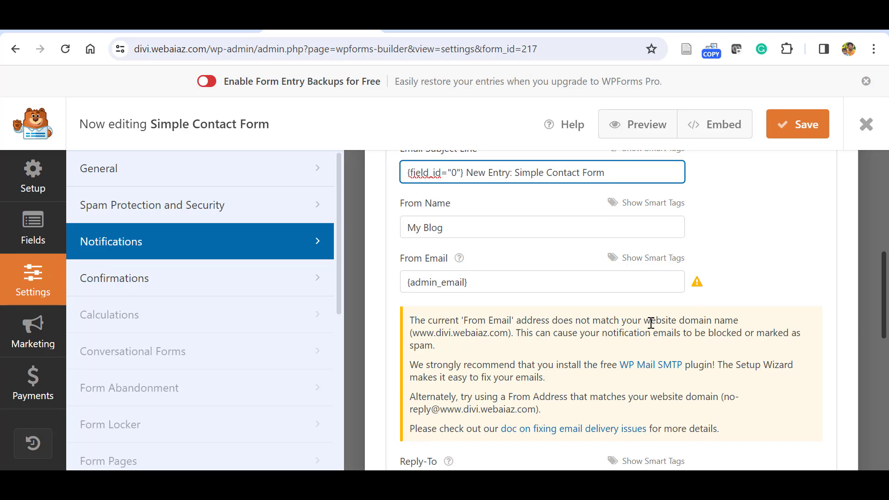
scroll(885, 316, up, 5)
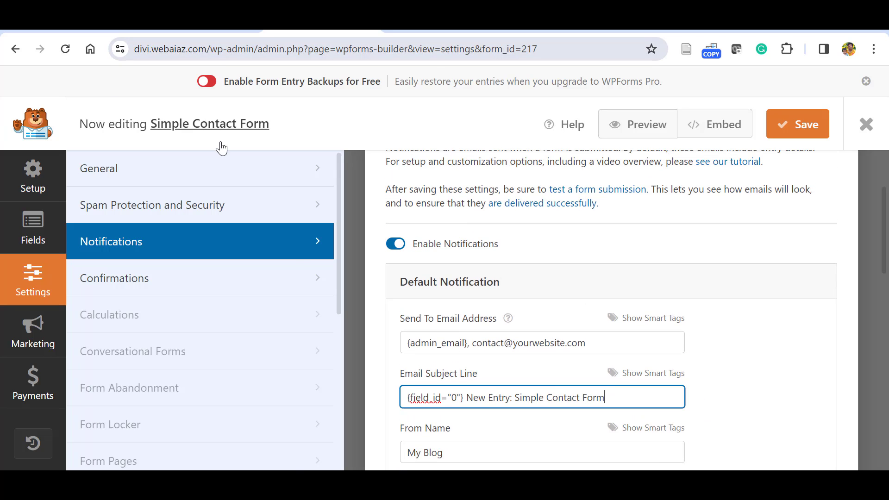
Replace the placeholder domain in the added recipient address with the site's real domain.
click(565, 343)
key(BackSpace)
key(BackSpace)
key(BackSpace)
key(BackSpace)
key(BackSpace)
key(BackSpace)
key(BackSpace)
key(BackSpace)
key(BackSpace)
key(BackSpace)
key(BackSpace)
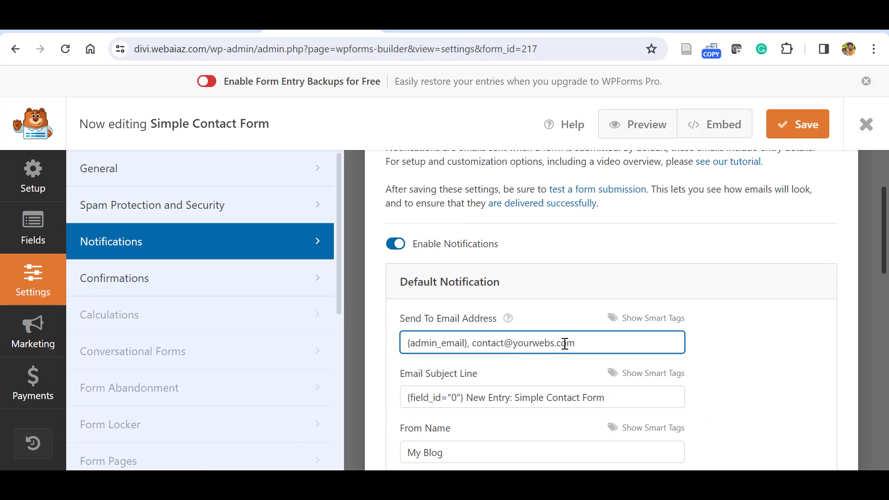
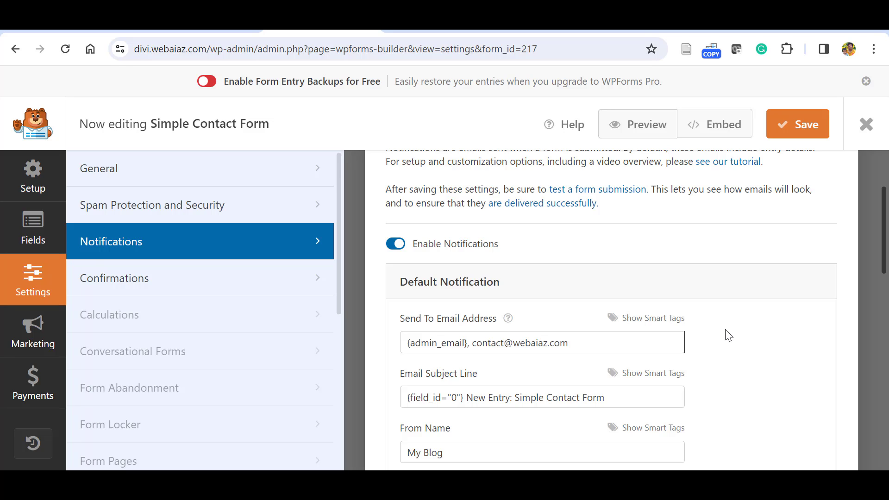
scroll(770, 321, down, 8)
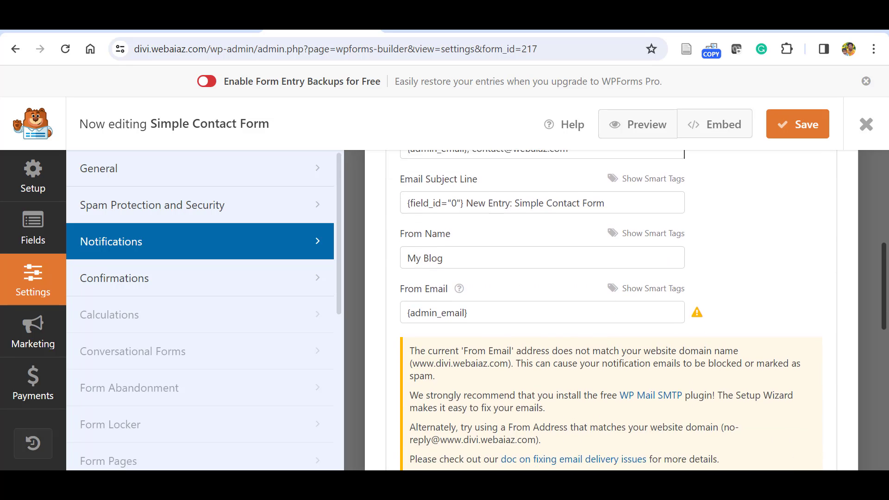
scroll(611, 310, down, 7)
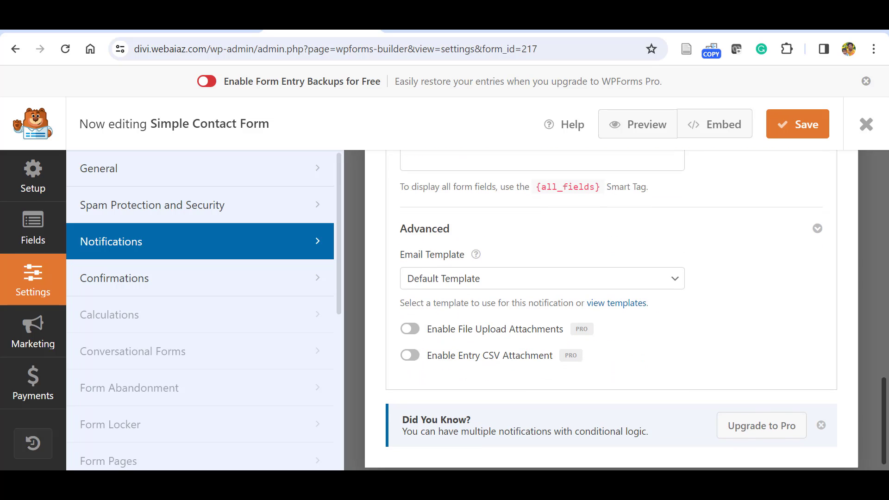
drag(885, 456, 885, 186)
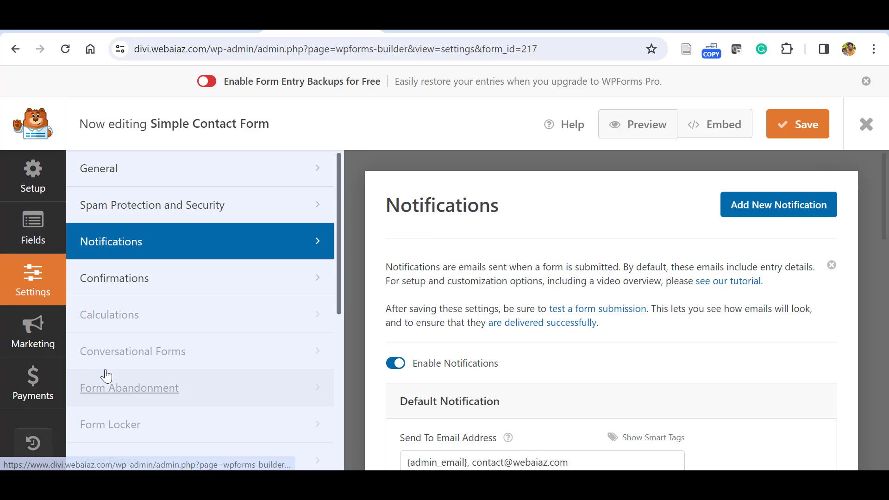
Open the Confirmations settings and review the 'Thanks for contacting us' message.
click(109, 288)
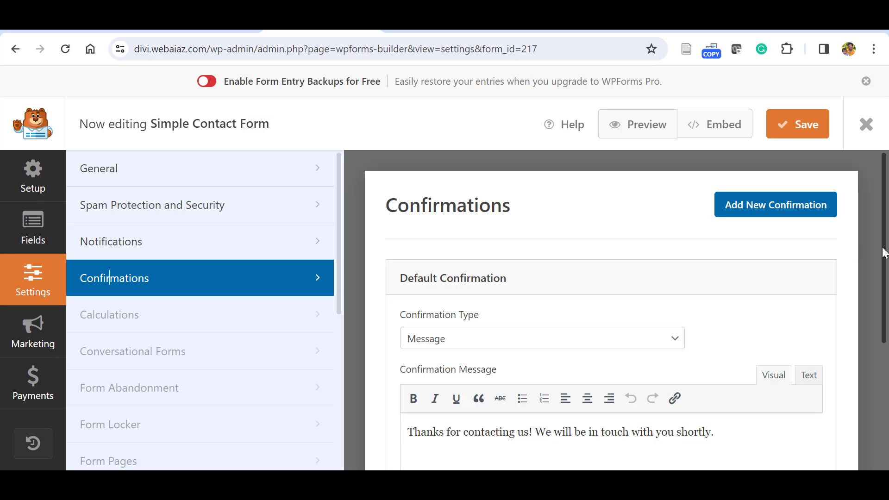
scroll(883, 259, down, 3)
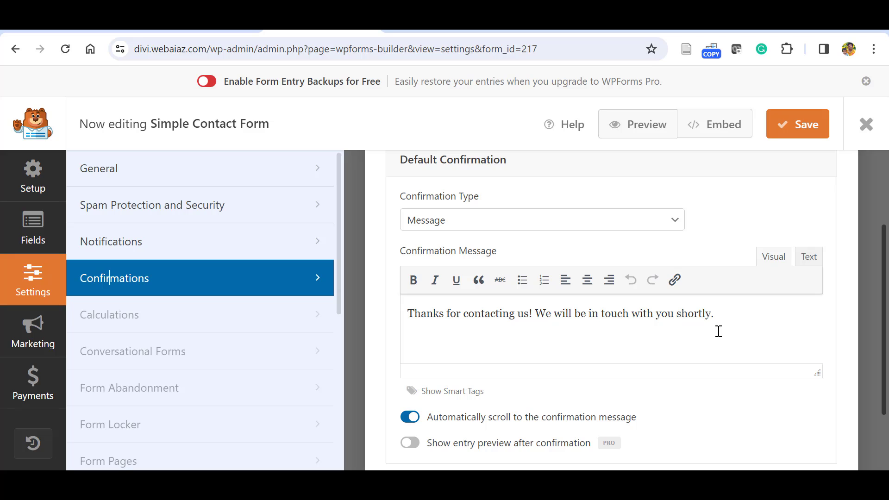
drag(723, 323, 405, 324)
click(449, 344)
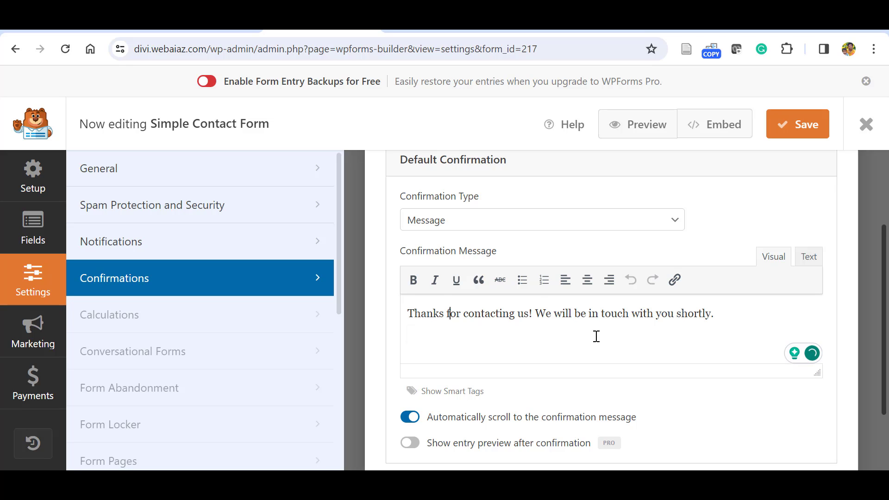
scroll(549, 269, up, 1)
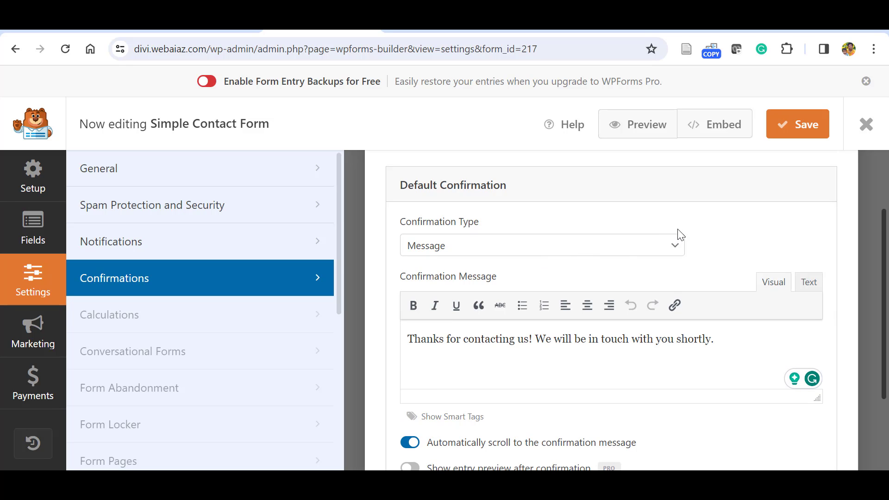
Try the Show Page and Go to URL (Redirect) confirmation types.
click(675, 247)
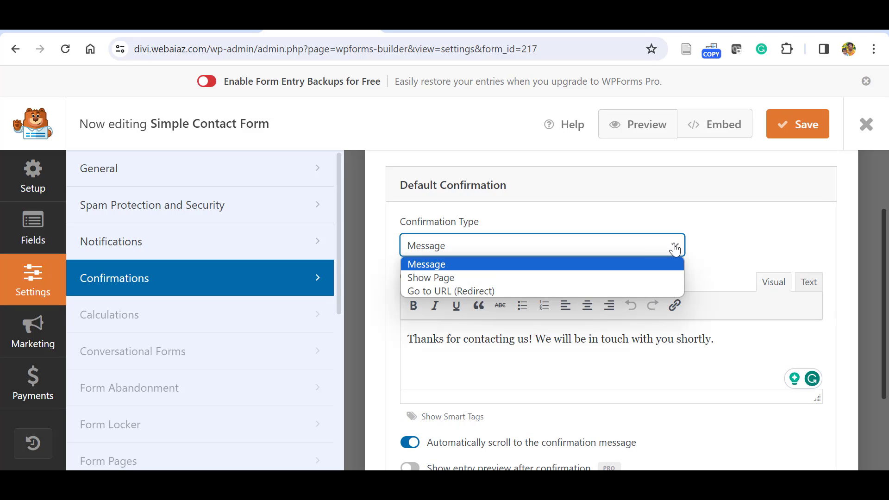
click(453, 281)
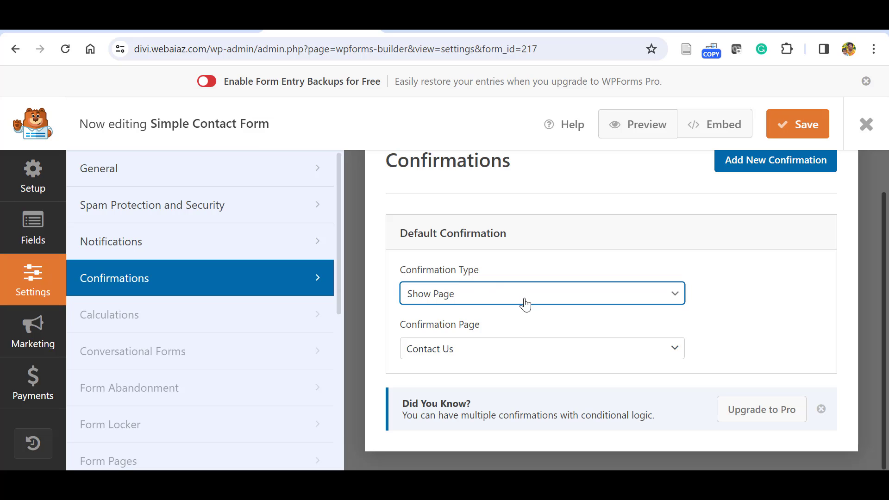
click(610, 353)
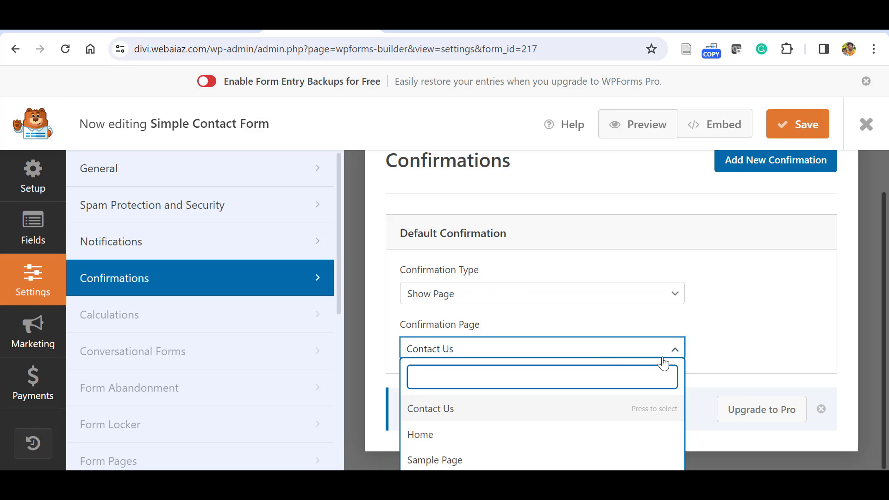
click(672, 293)
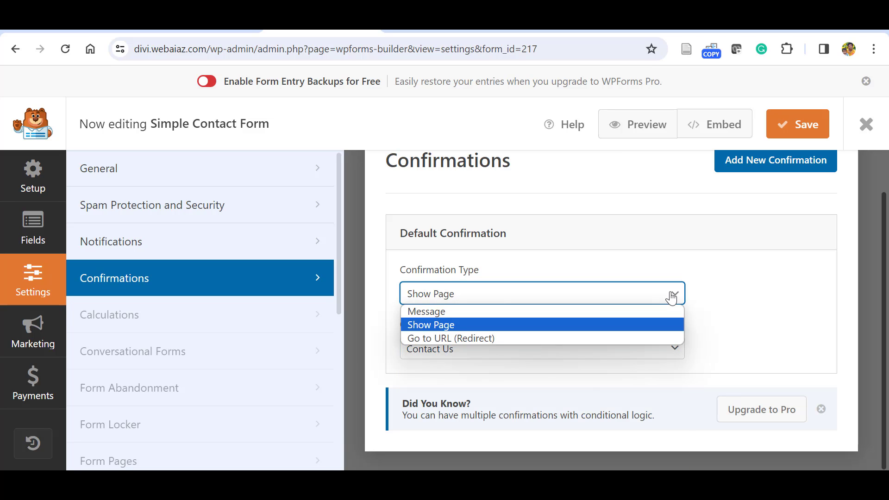
click(425, 340)
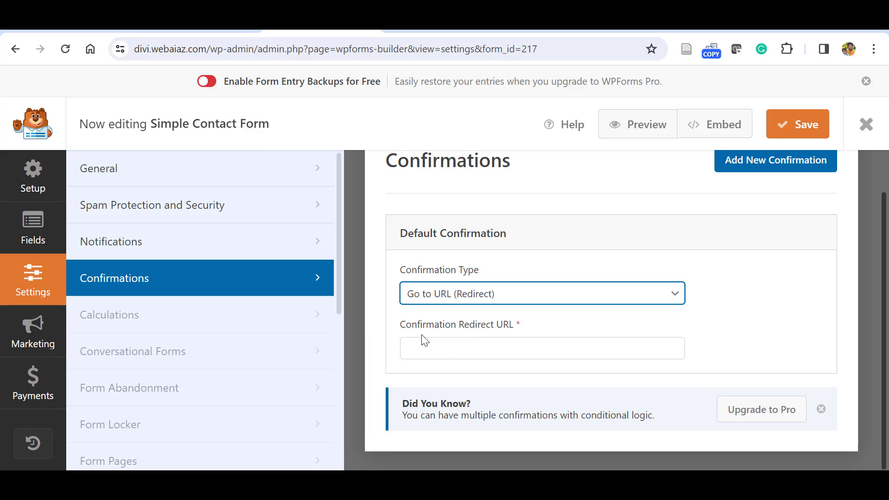
click(622, 349)
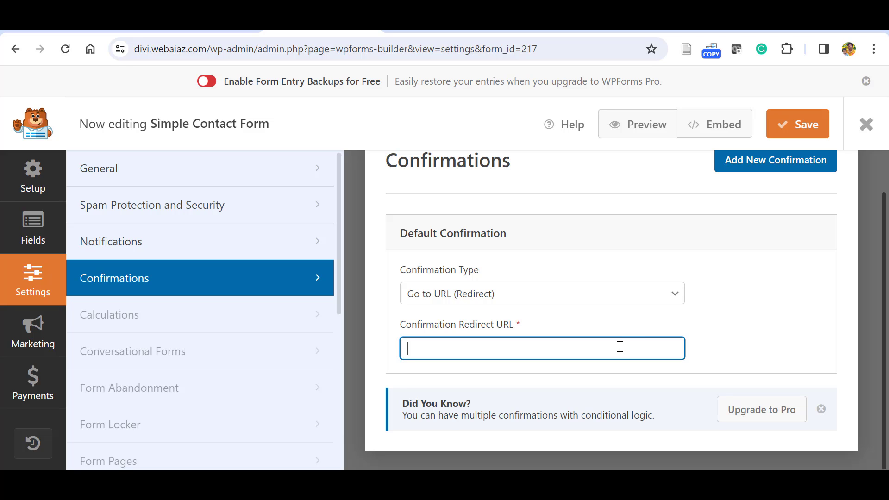
Set the Confirmation Type back to Message.
click(675, 293)
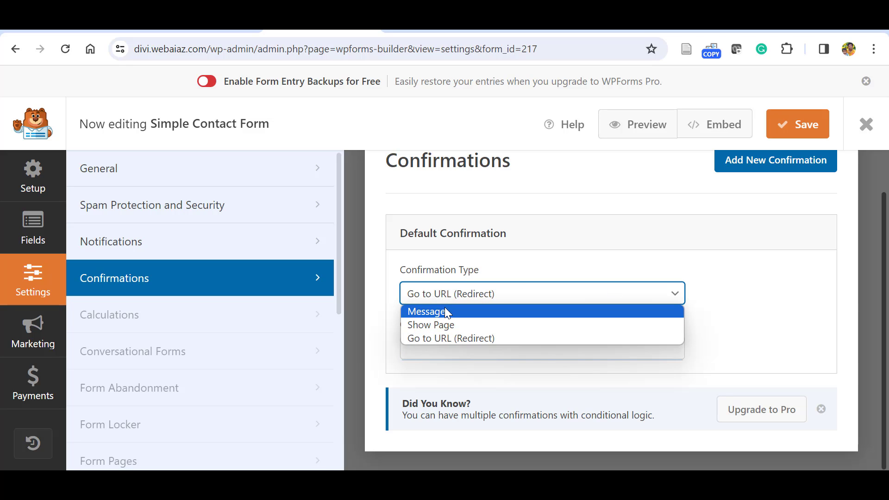
click(447, 313)
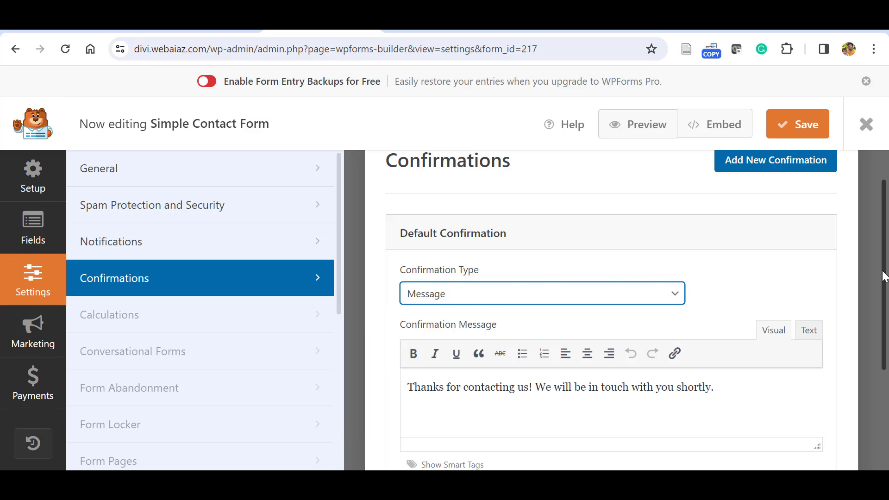
scroll(882, 276, down, 1)
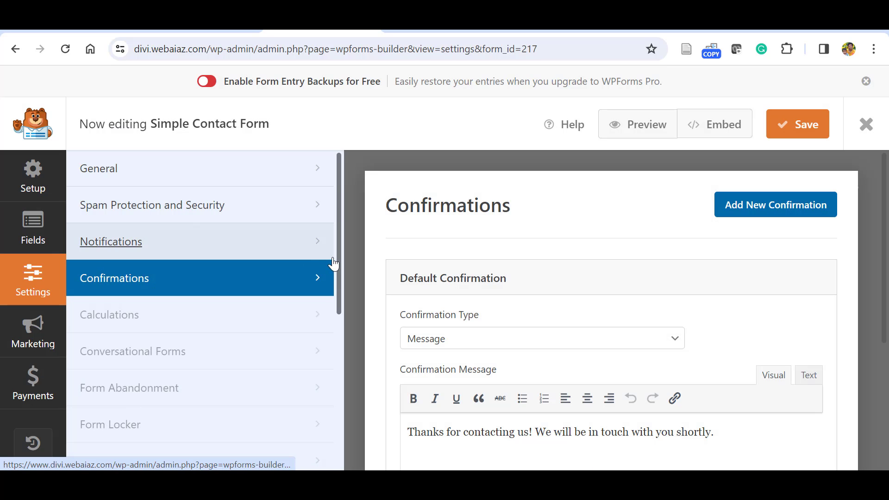
drag(335, 258, 354, 201)
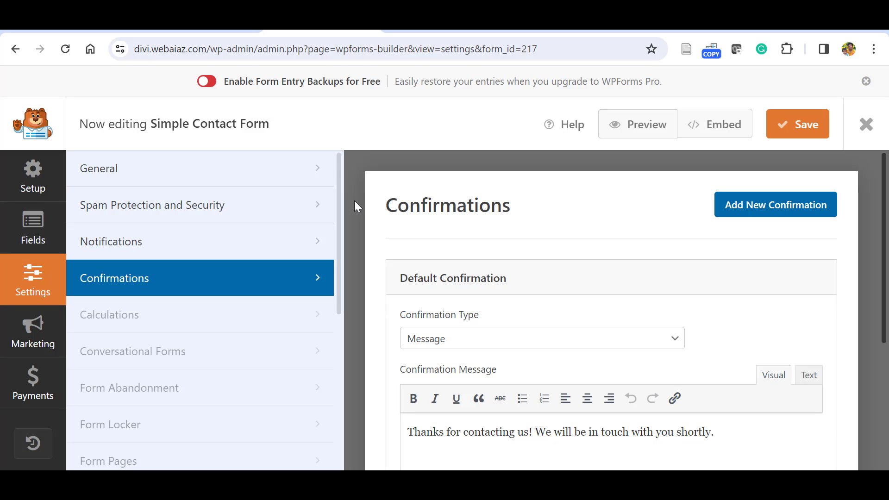
Save the form, then view the front-end Contact page with its old contact-form-7 shortcode.
click(790, 124)
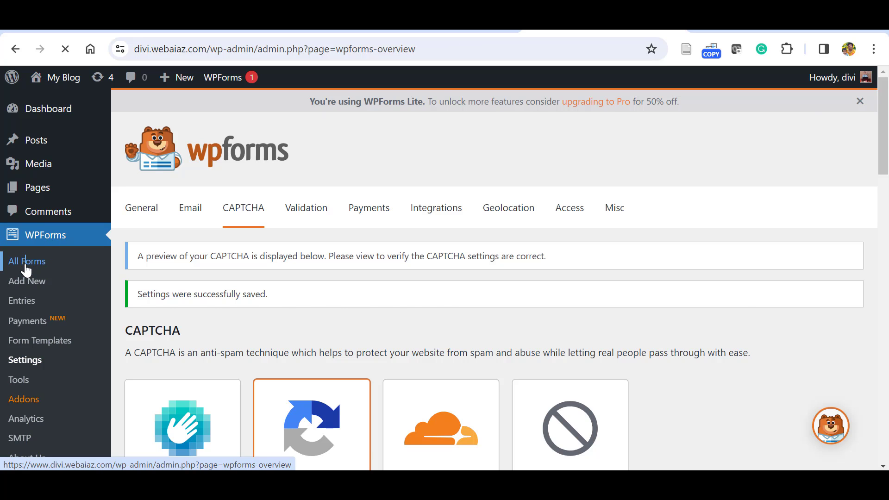
scroll(219, 329, down, 2)
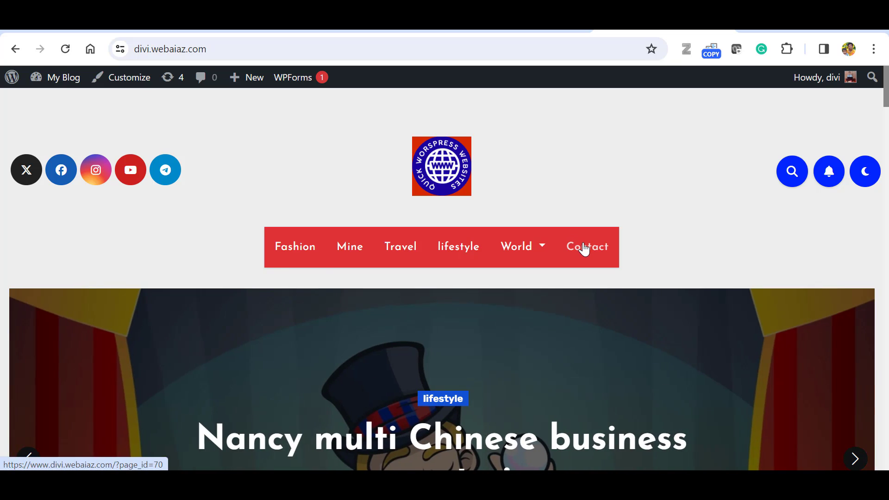
click(584, 249)
scroll(444, 278, down, 4)
scroll(445, 278, up, 5)
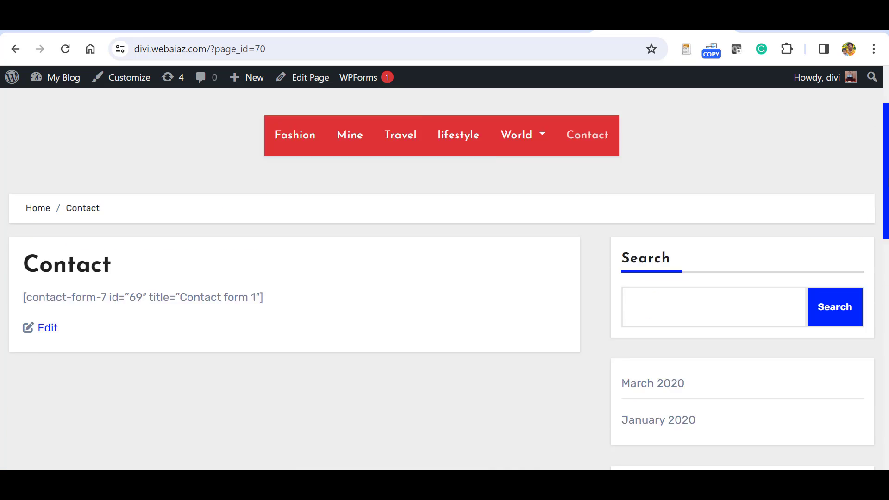
scroll(885, 164, down, 3)
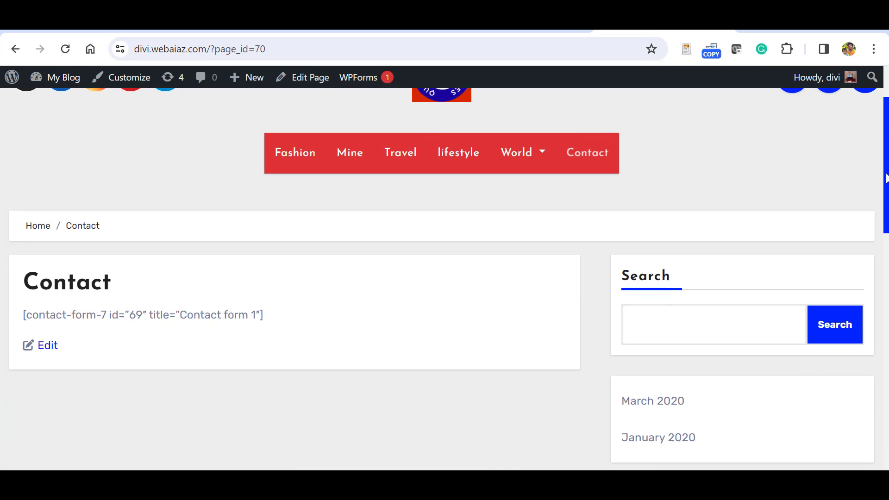
scroll(885, 164, up, 3)
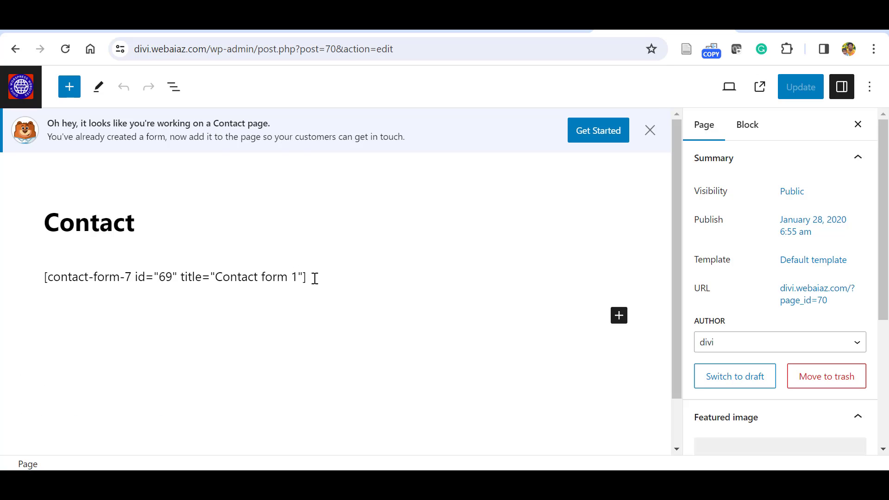
Delete the old contact-form-7 shortcode paragraph from the page.
drag(315, 278, 233, 276)
click(238, 241)
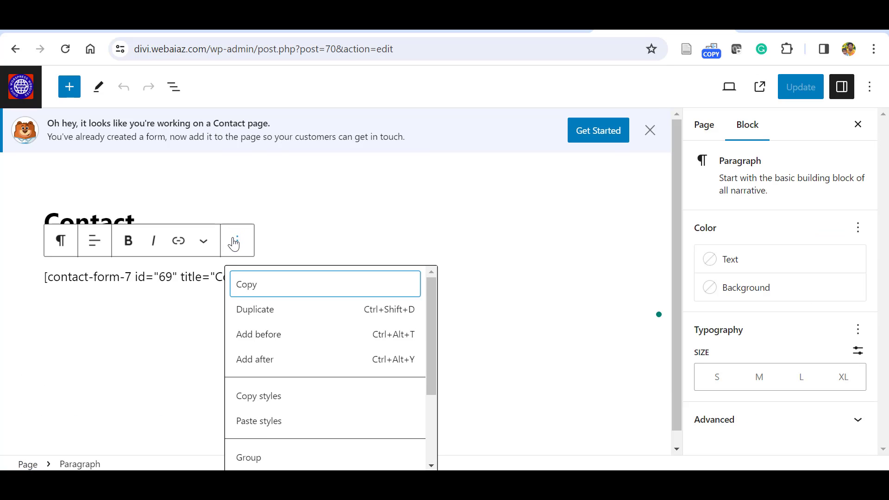
scroll(309, 454, down, 3)
click(309, 454)
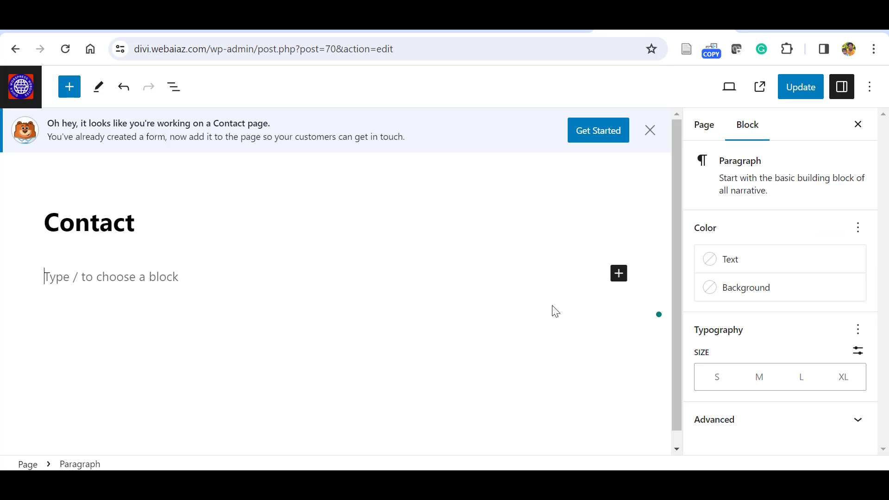
Retitle the page 'Contact Us', undoing an accidentally added heading block.
click(619, 274)
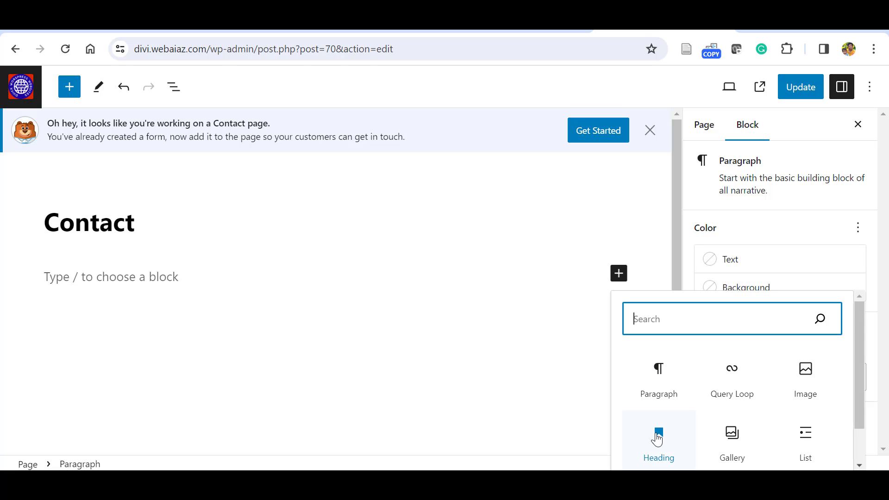
click(657, 438)
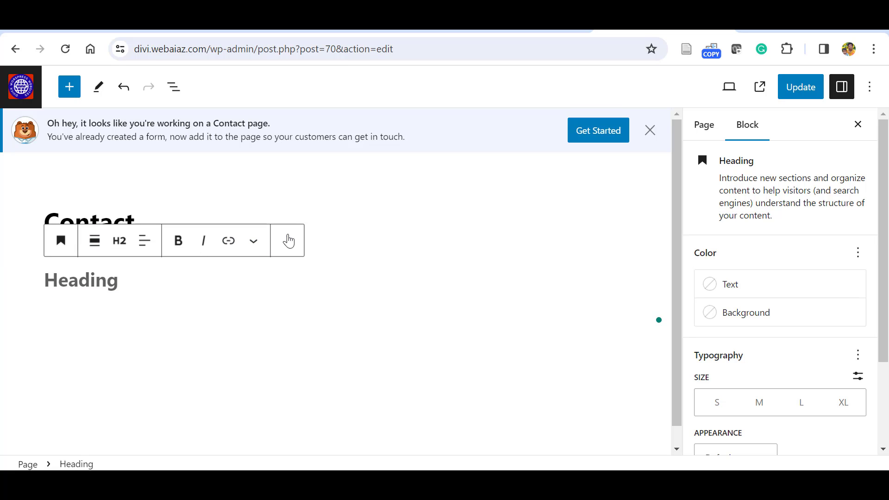
key(ctrl+z)
click(149, 231)
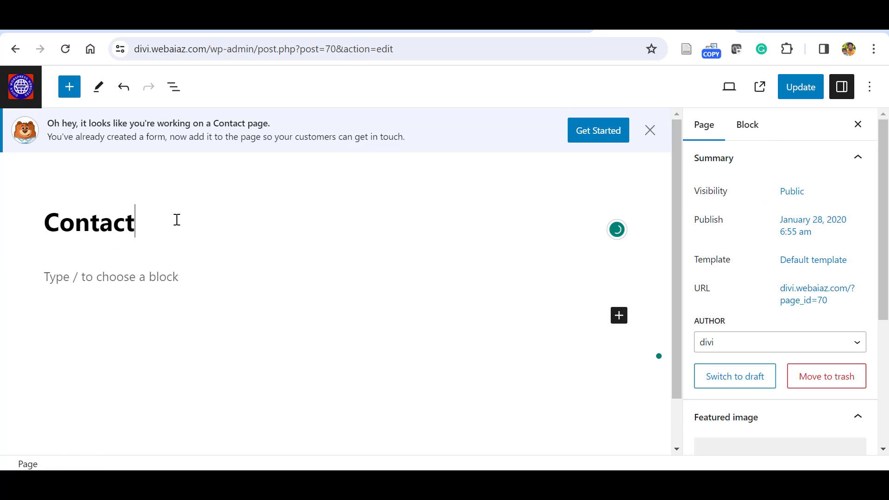
text(Us)
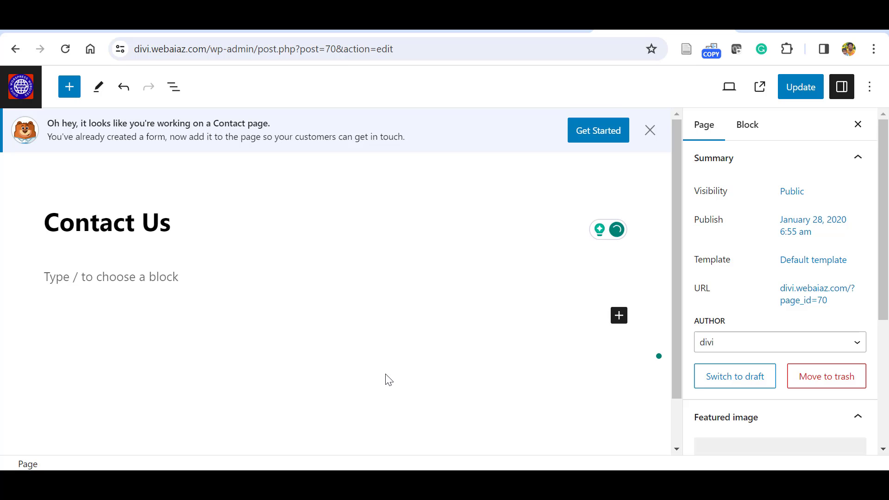
Insert a WPForms block and open its Select a Form list showing Simple Contact Form.
click(619, 317)
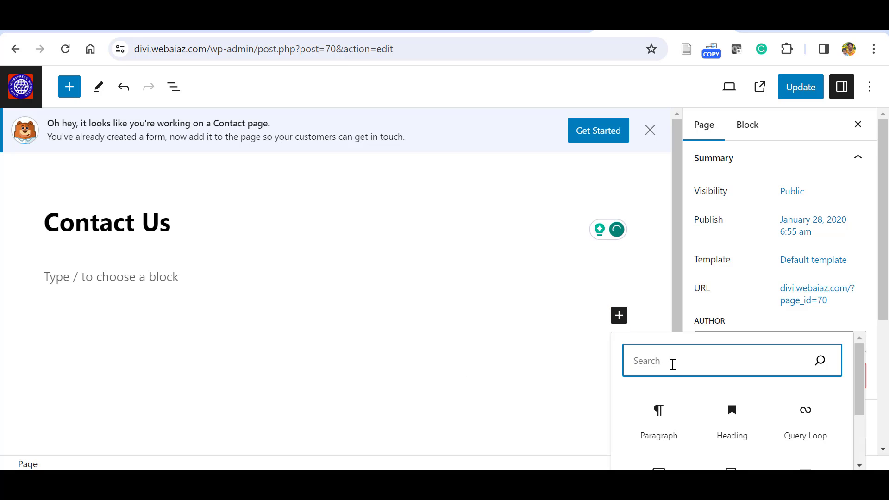
text(wp)
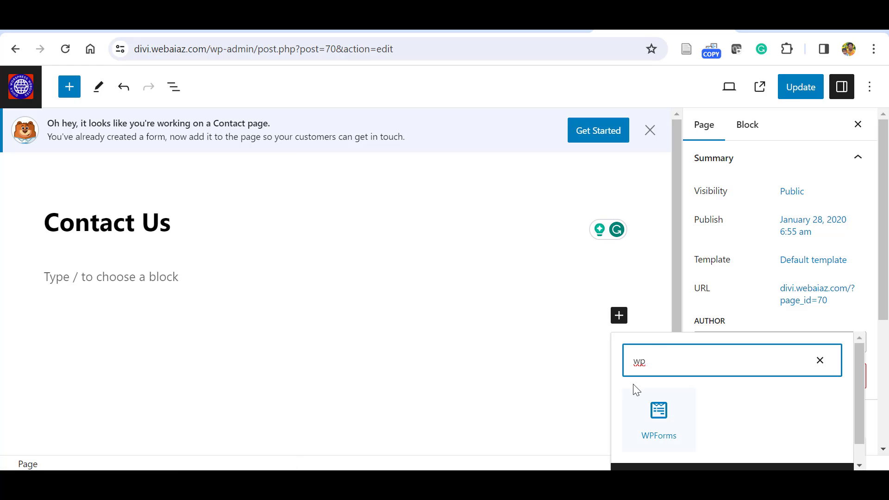
drag(659, 415, 213, 338)
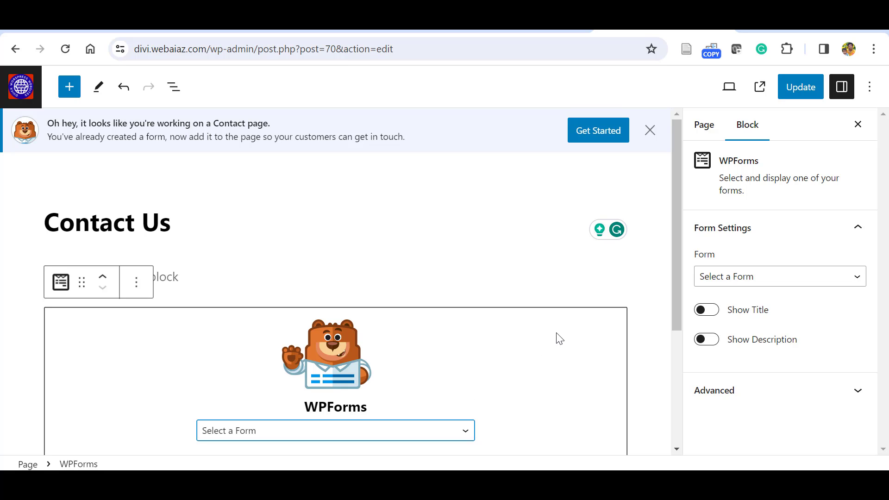
scroll(675, 307, down, 3)
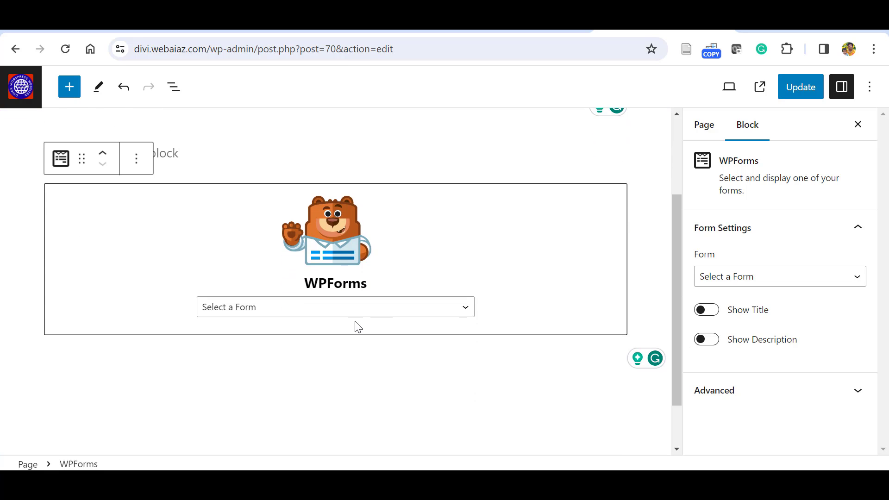
click(465, 313)
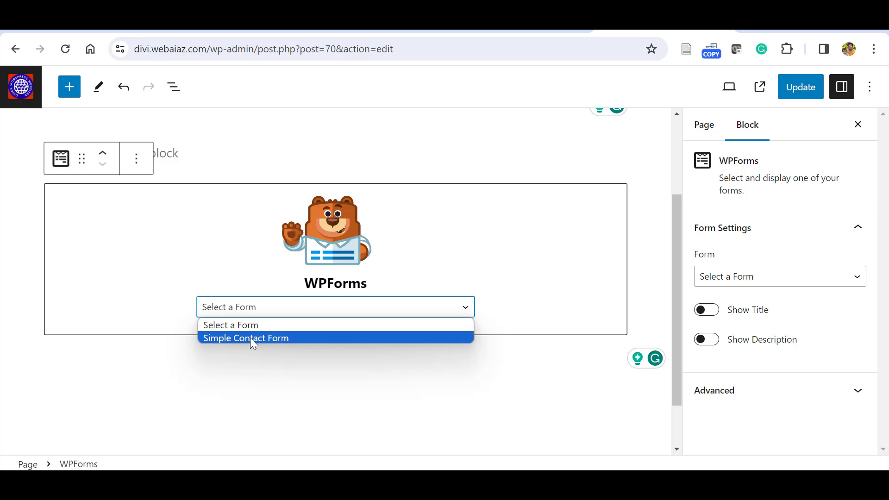
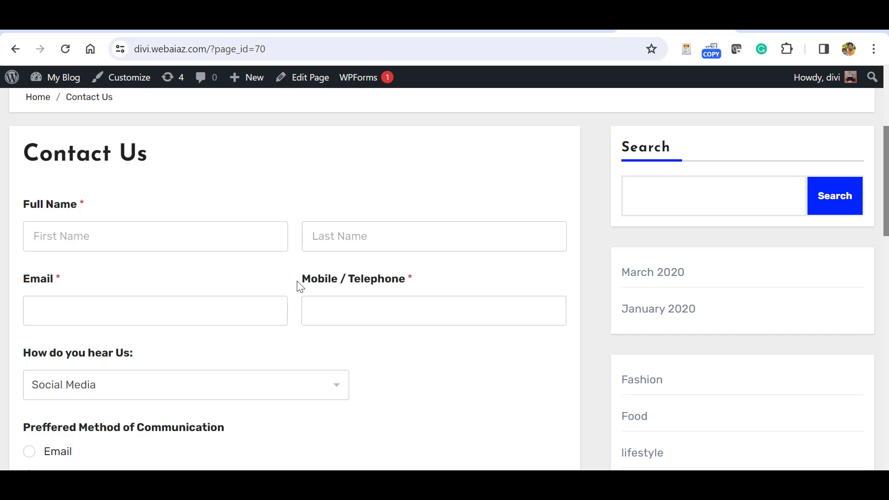
Test the live form: keep Social Media as the source, pick SMS, and set satisfaction to 3.
scroll(605, 148, down, 4)
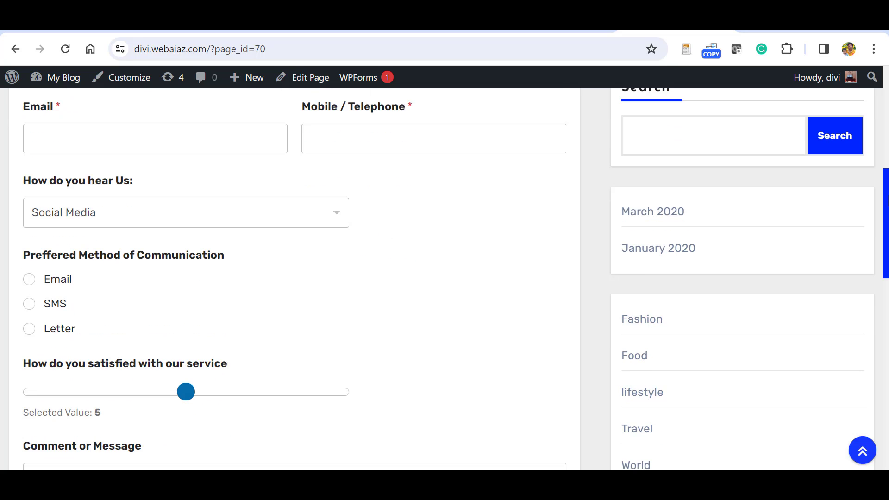
click(334, 202)
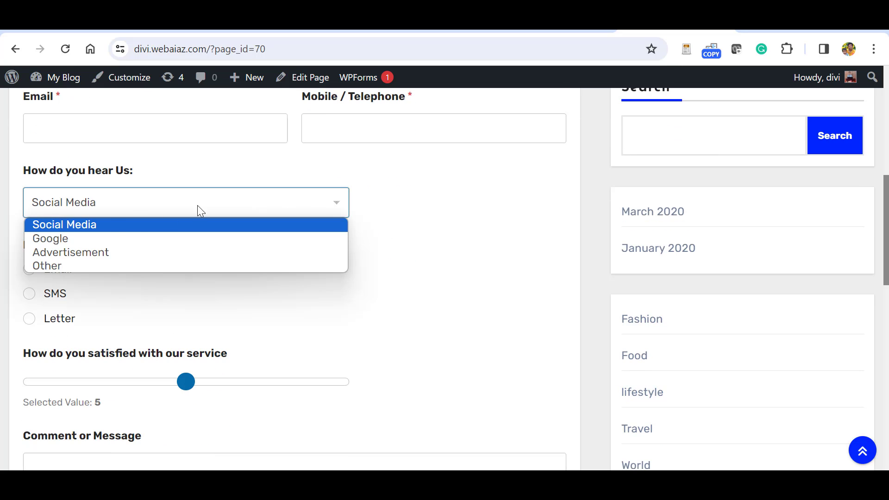
click(377, 210)
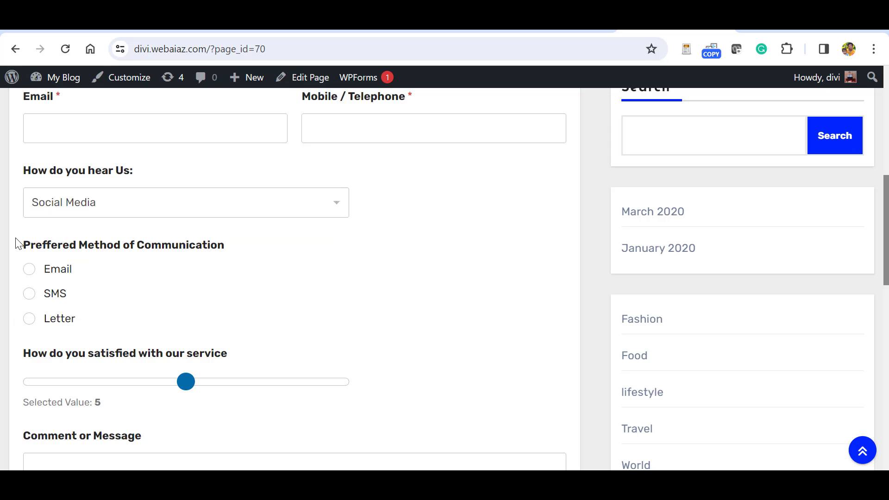
click(27, 271)
click(27, 294)
drag(189, 388, 181, 391)
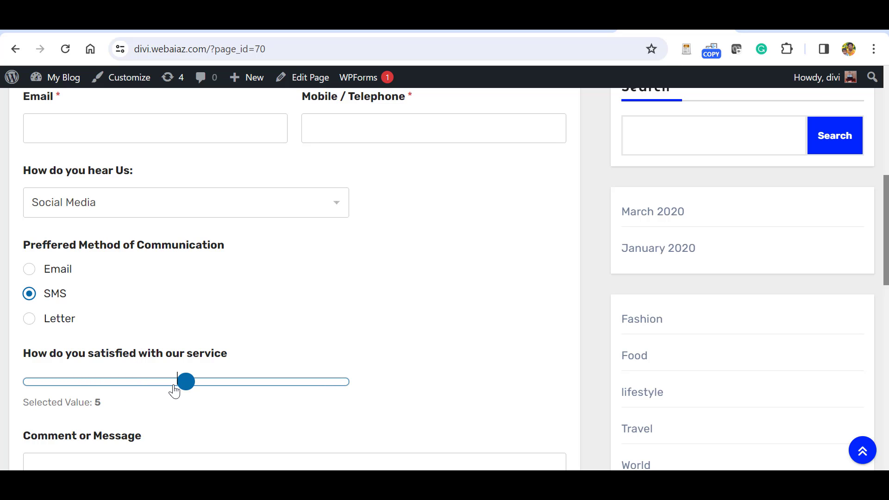
Accept the terms and conditions and return to the top of the form.
scroll(552, 282, down, 4)
scroll(539, 286, down, 2)
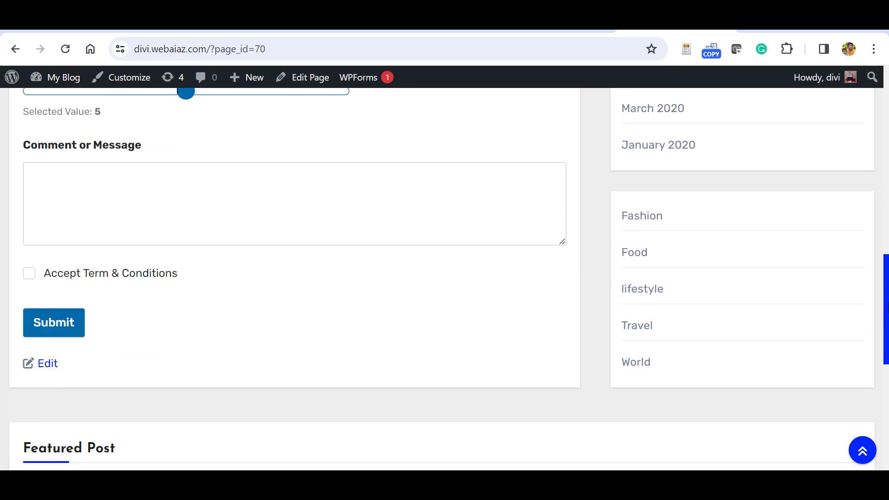
click(29, 274)
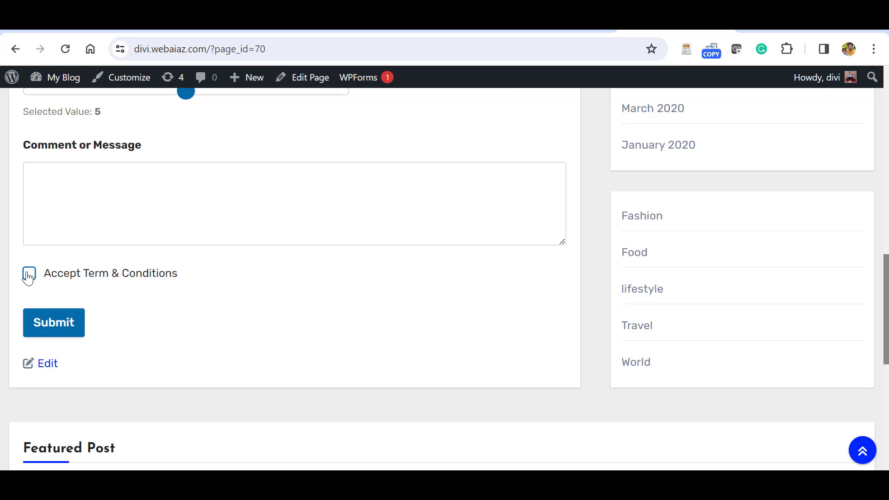
key(Home)
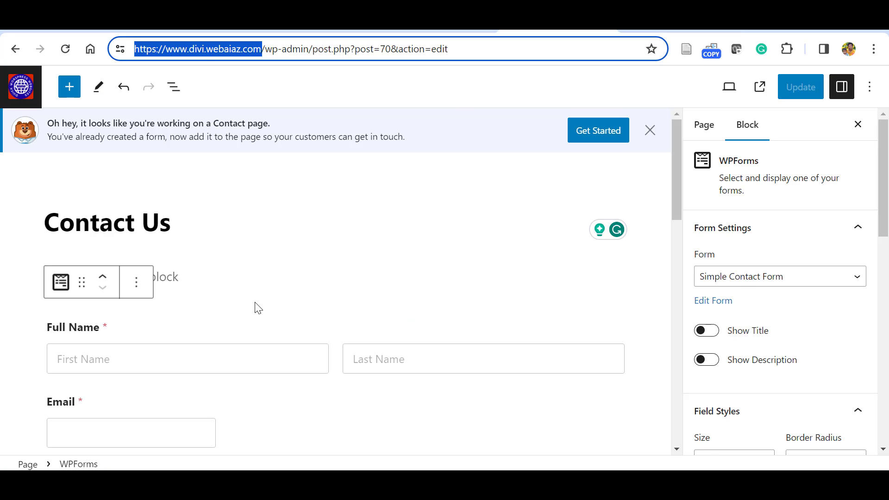
Set field colours to a cyan bluish grey background, Vivid red borders and Black text.
drag(887, 168, 887, 188)
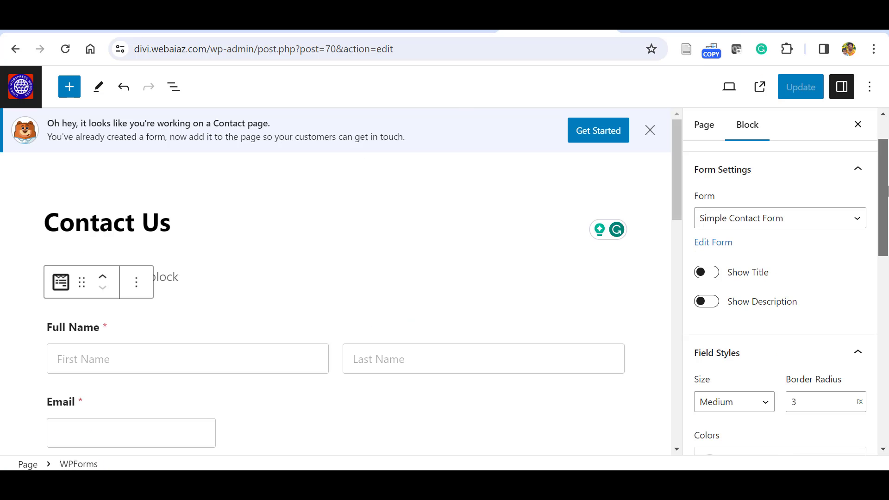
scroll(778, 271, down, 4)
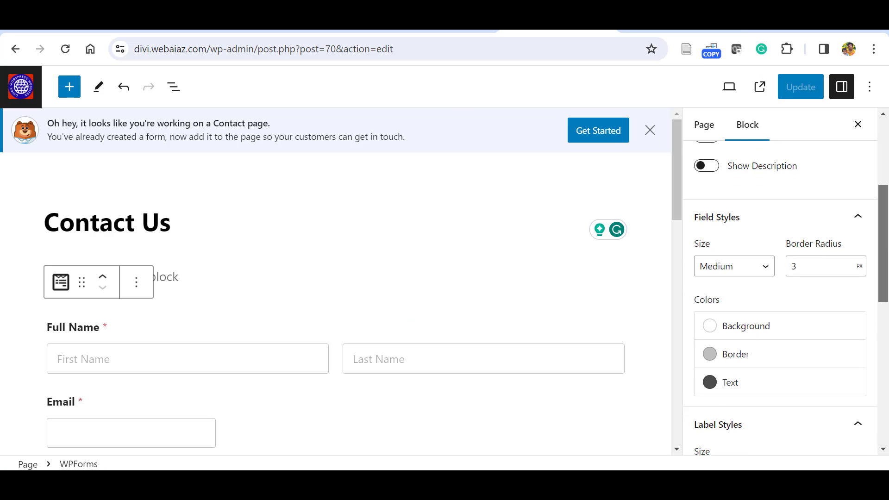
click(710, 298)
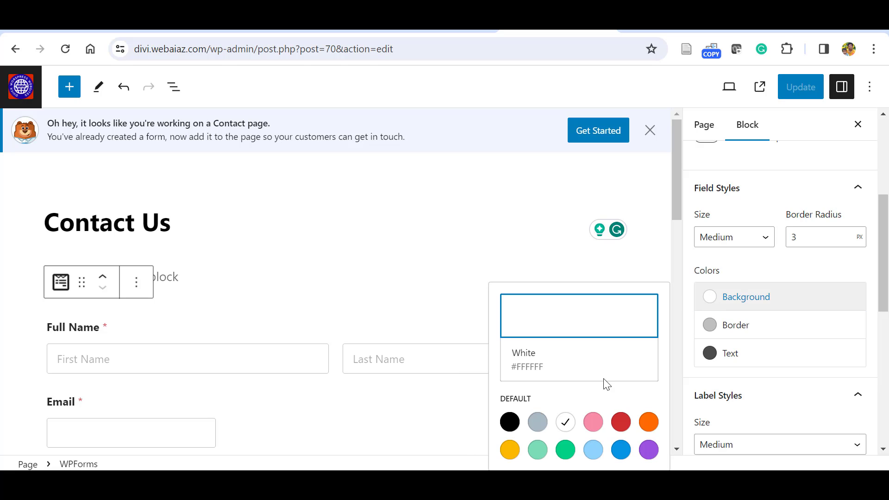
click(537, 422)
click(710, 325)
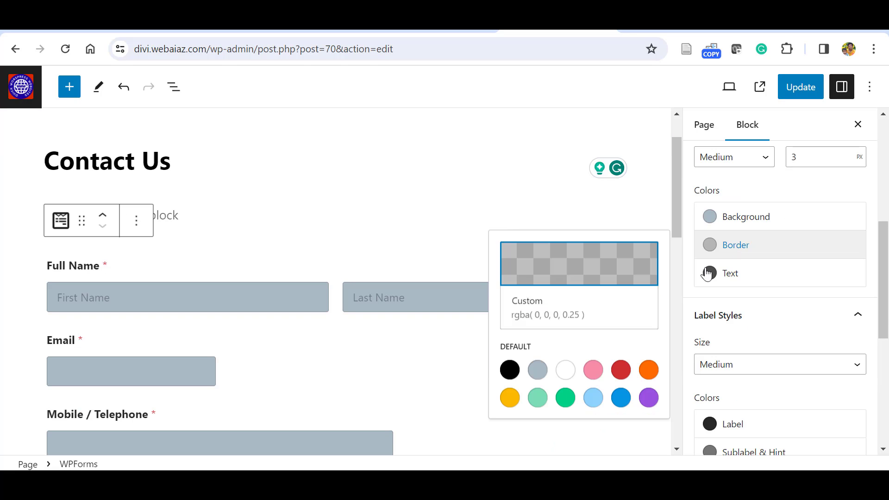
click(616, 371)
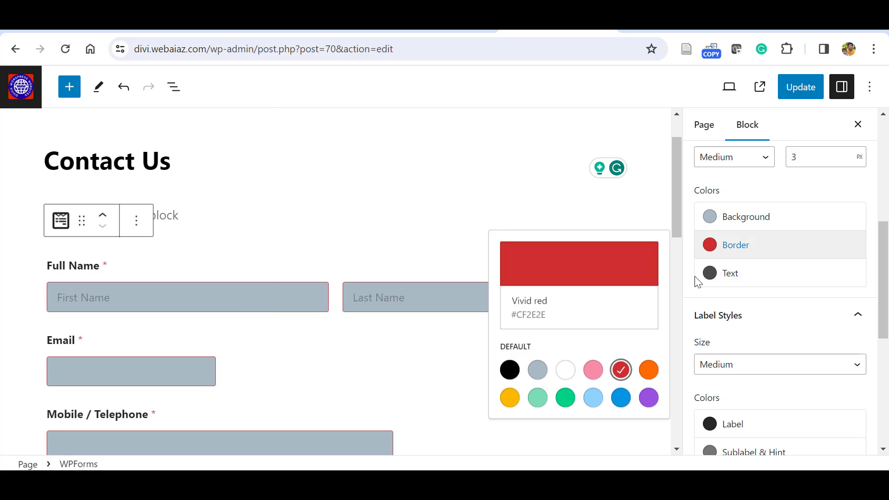
click(711, 281)
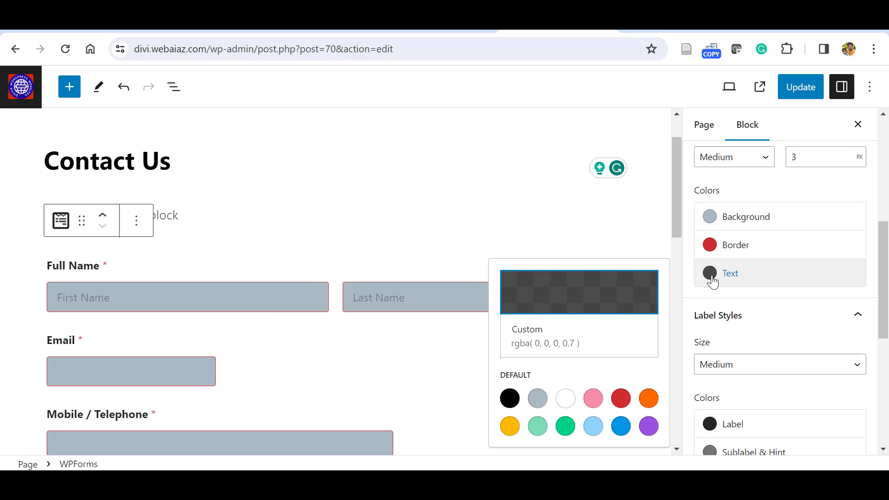
click(565, 426)
click(511, 399)
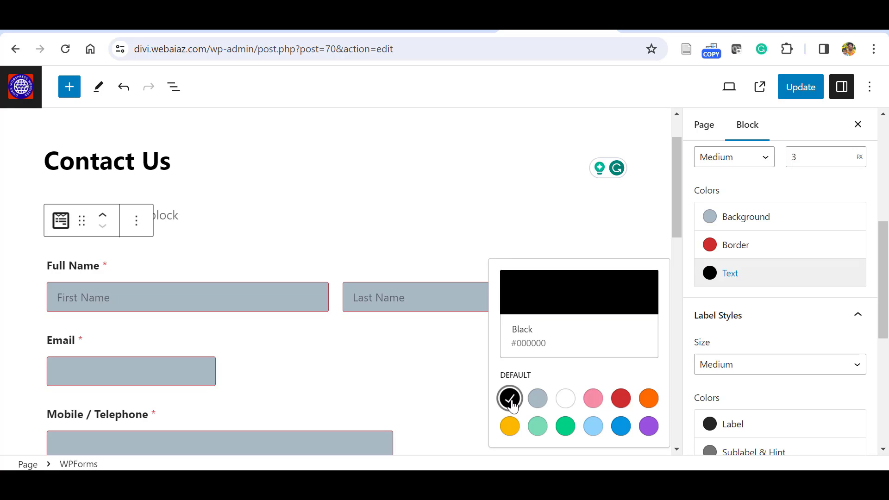
drag(886, 277, 887, 329)
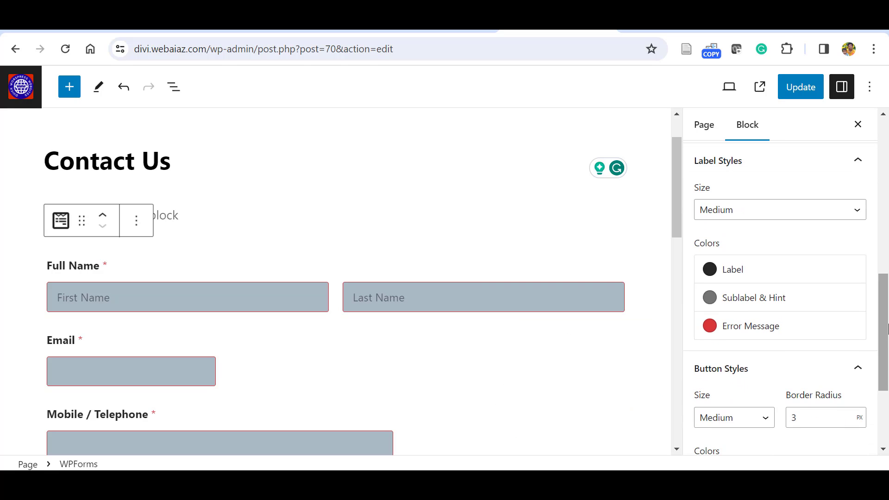
Try out label and sublabel colours, leaving labels red and sublabels and hints black.
click(709, 270)
click(566, 423)
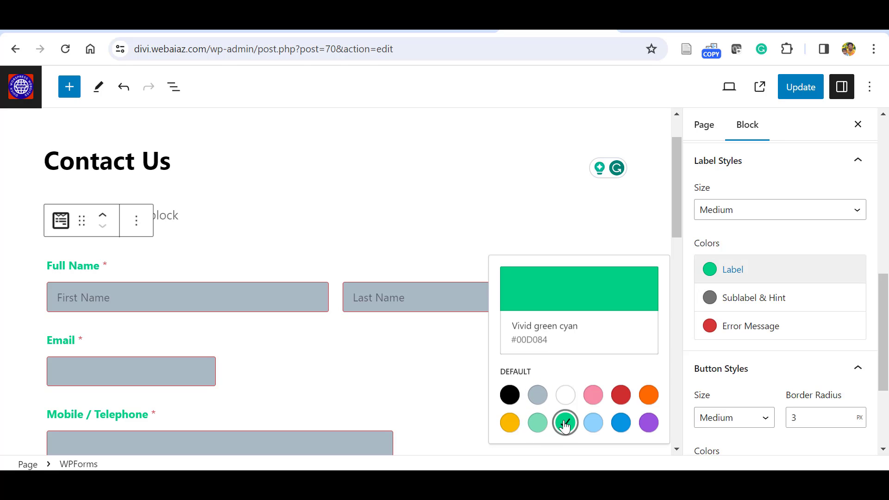
click(620, 397)
click(648, 422)
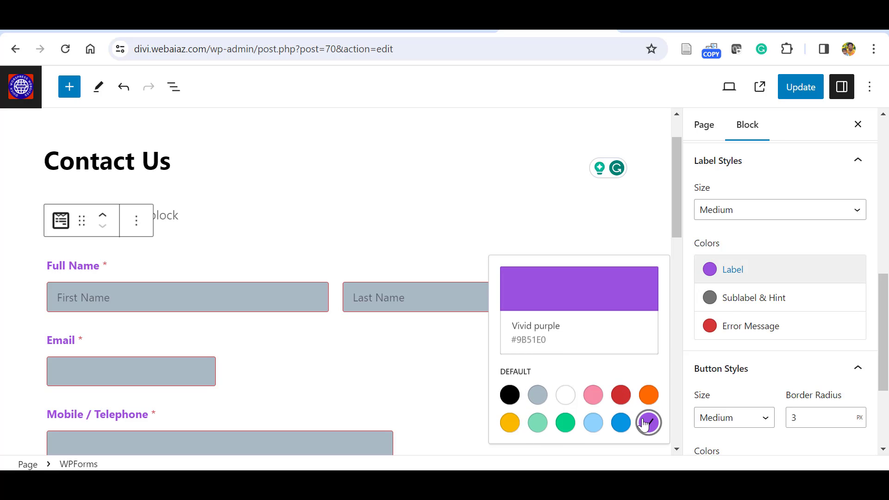
key(ctrl+z)
scroll(763, 235, down, 1)
click(763, 236)
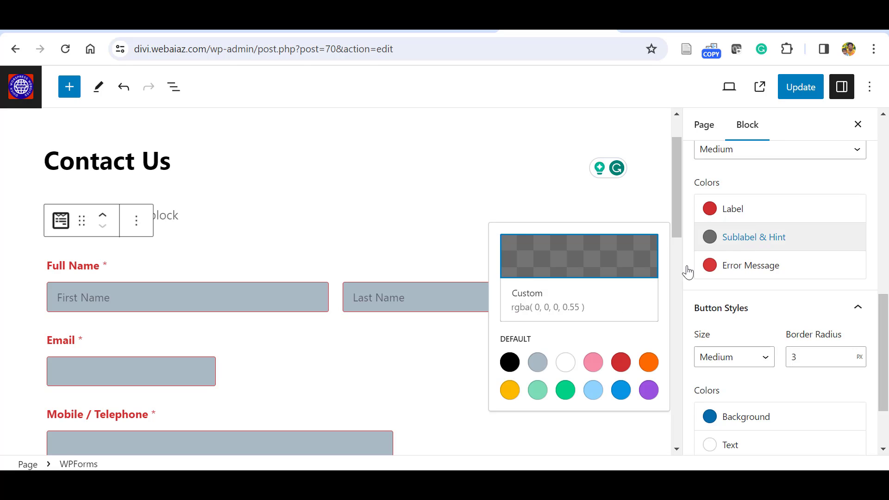
click(565, 391)
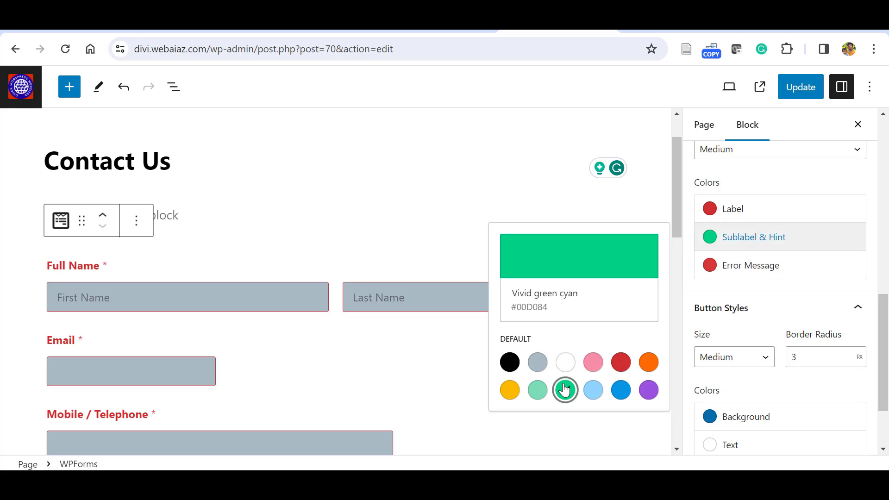
key(ctrl+z)
click(858, 307)
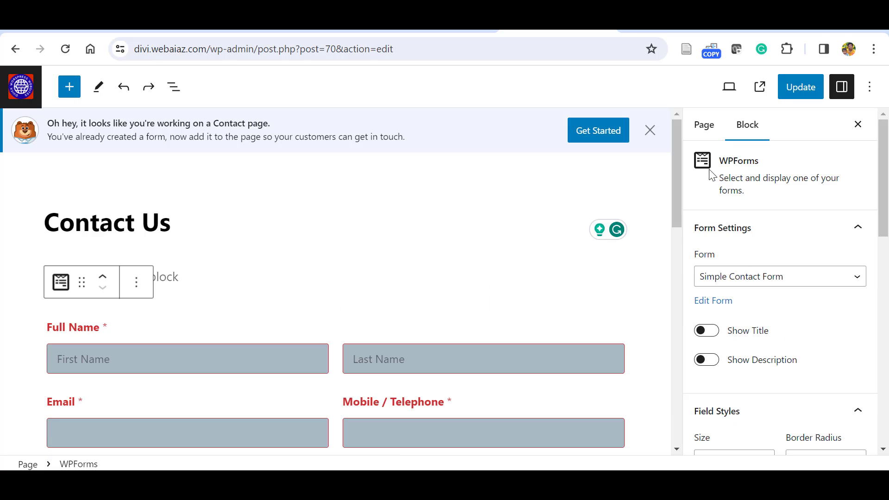
Set the form label colour to Vivid cyan blue.
scroll(811, 301, down, 8)
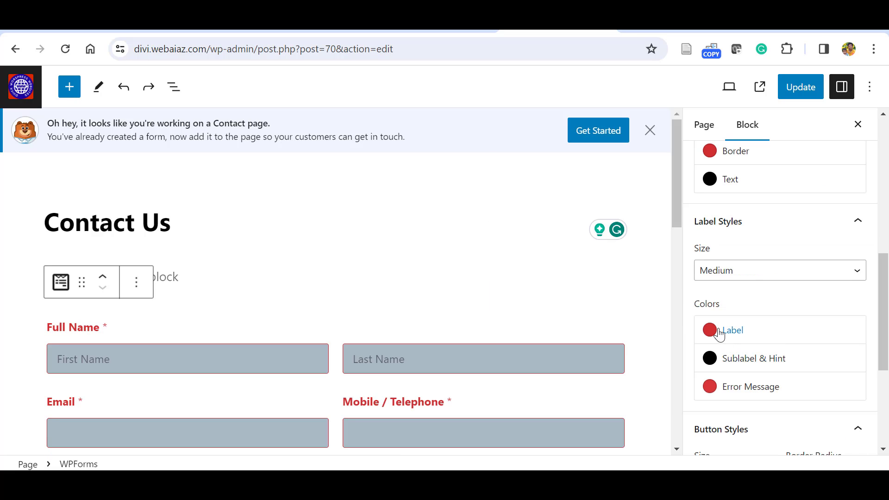
click(720, 333)
click(621, 323)
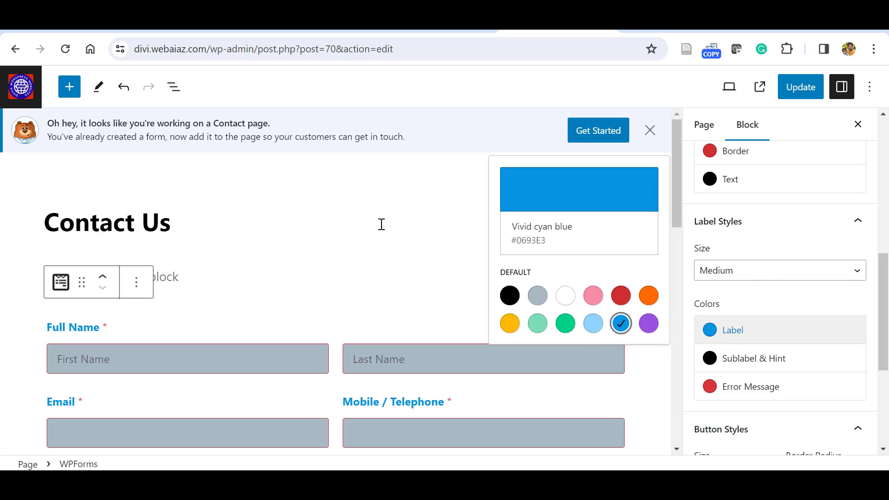
click(381, 224)
drag(677, 210, 679, 363)
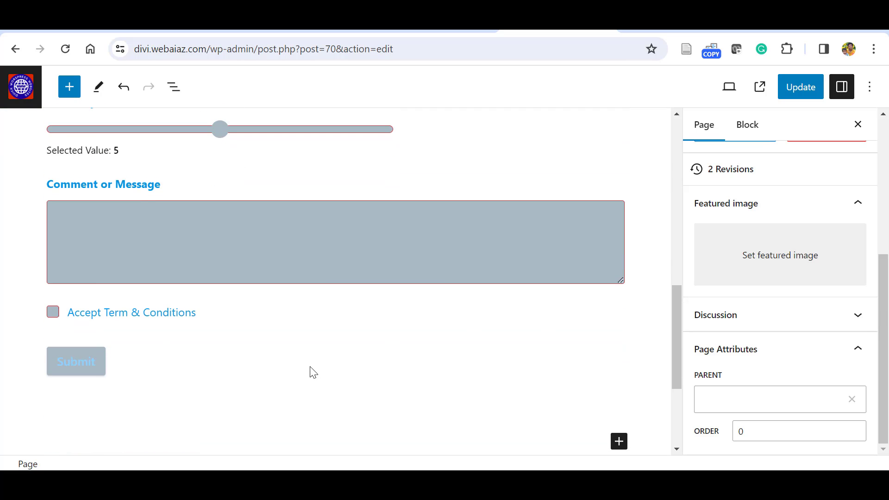
Set the form's Button Styles text colour to Black.
click(260, 311)
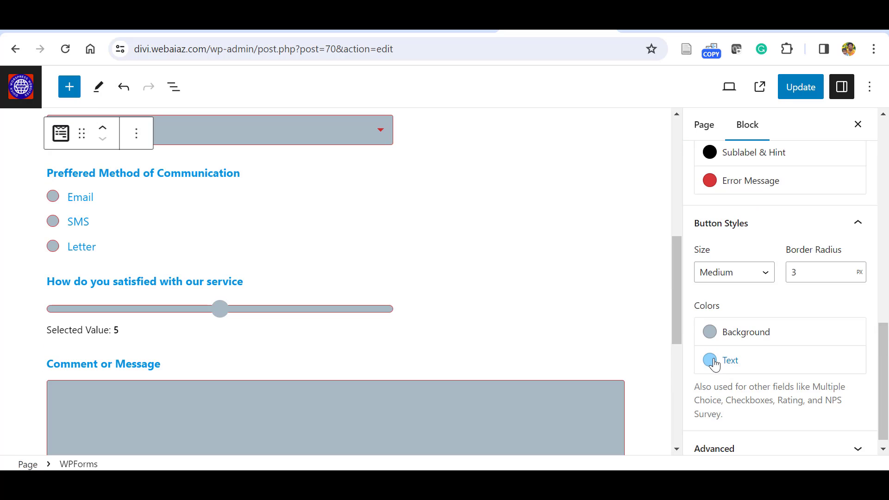
click(713, 364)
click(510, 324)
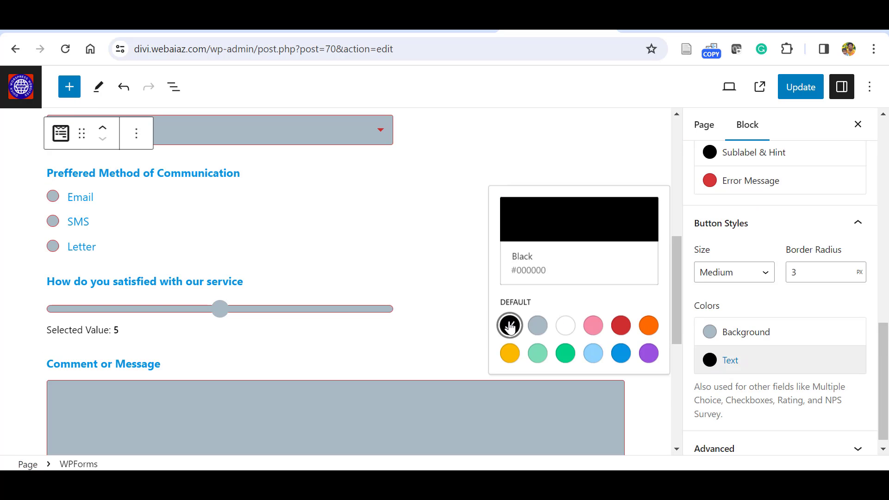
drag(676, 289, 677, 193)
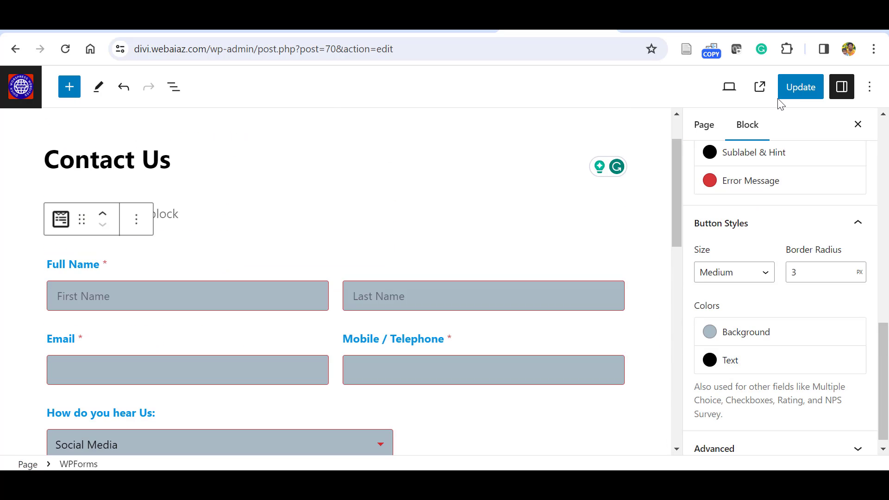
Save the styled form to the page and scroll through the live Contact Us page.
click(797, 91)
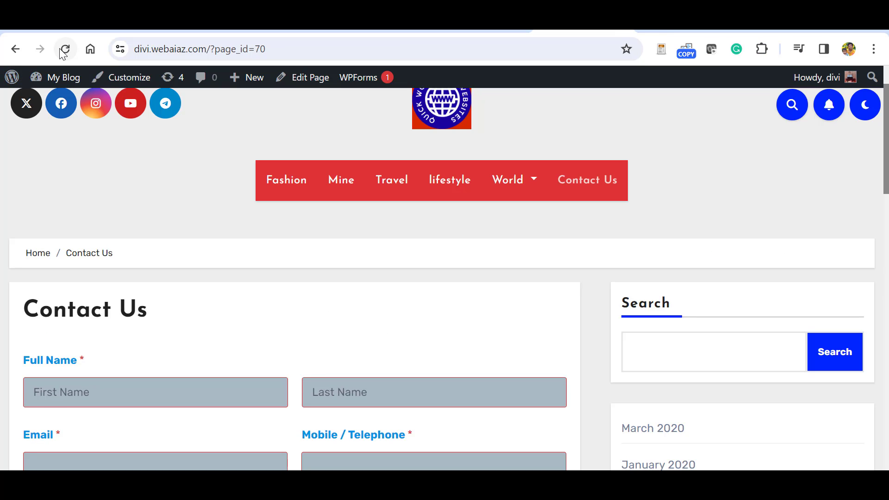
scroll(50, 310, down, 13)
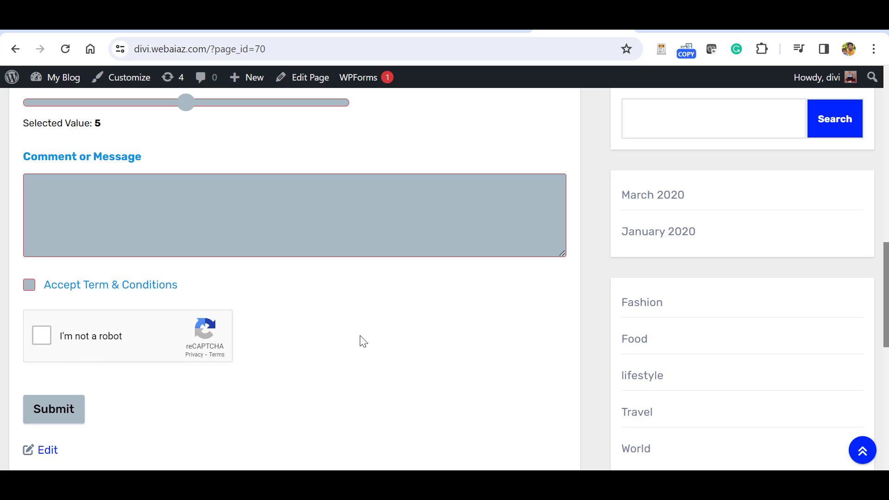
drag(885, 292, 885, 119)
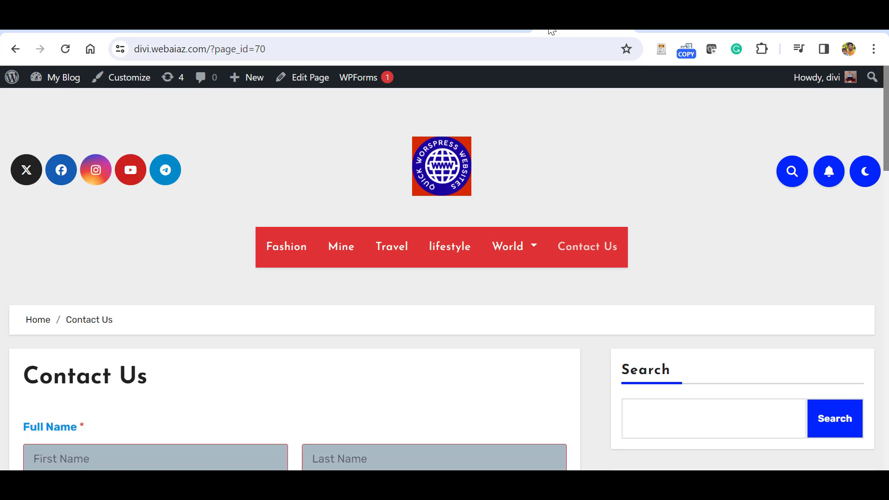
Create a new blank page via Pages > Add New Page.
mouse_move(57, 105)
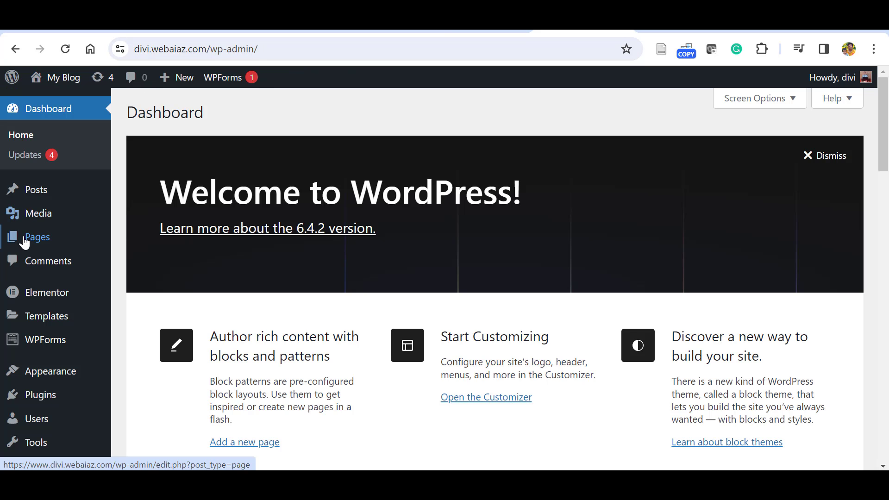
mouse_move(93, 249)
click(139, 258)
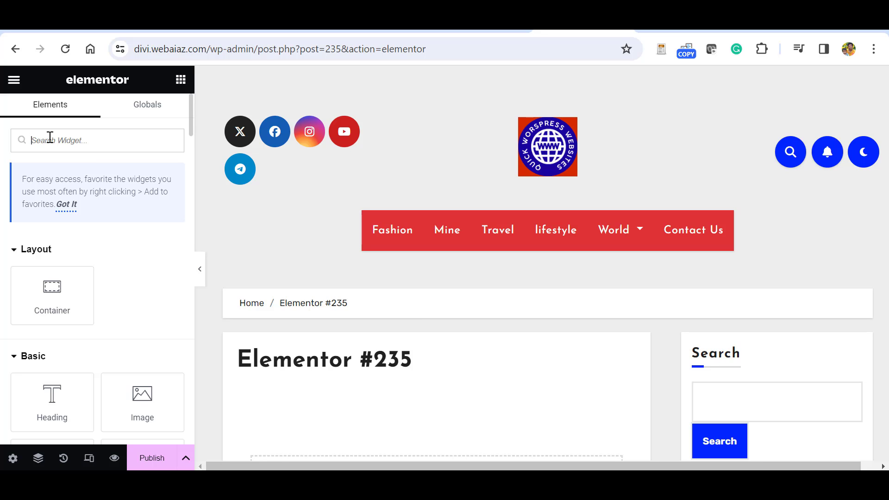
Add a Heading widget to the page and change its text to 'Contact Us'.
text(i)
scroll(367, 293, down, 4)
key(BackSpace)
text(hea)
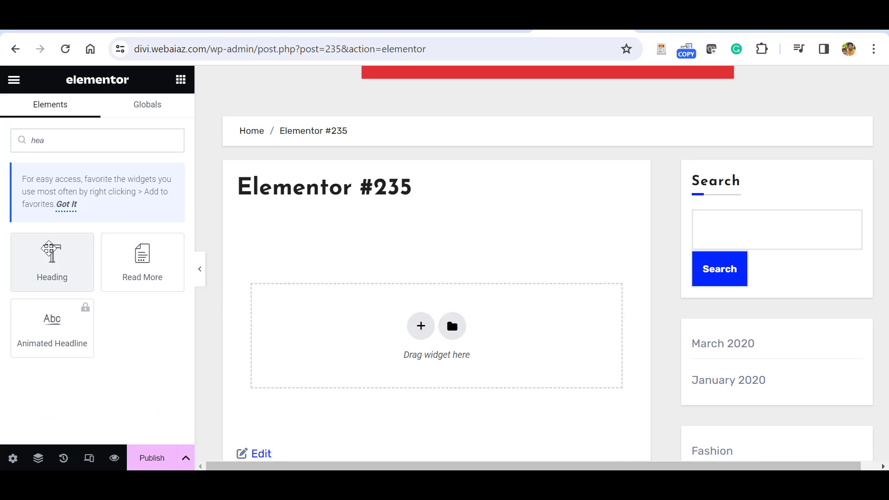
drag(48, 253, 414, 331)
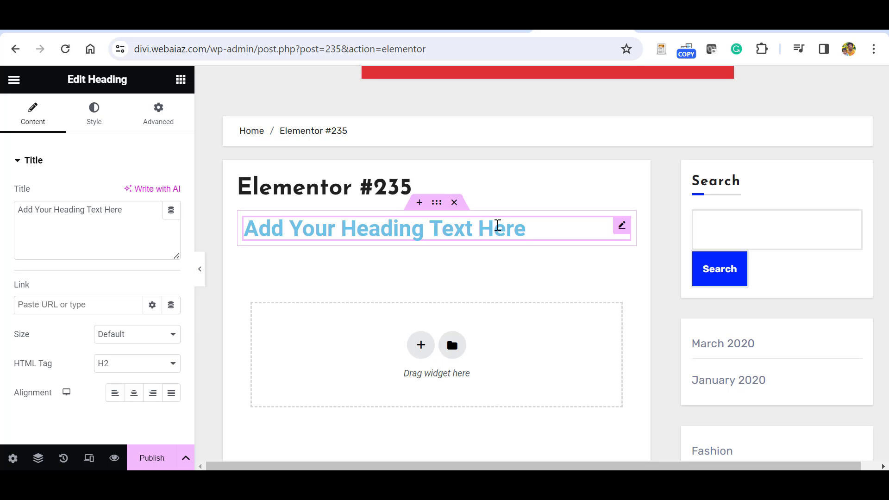
key(BackSpace)
key(BackSpace)
key(BackSpace)
key(BackSpace)
key(BackSpace)
key(BackSpace)
key(BackSpace)
key(BackSpace)
key(BackSpace)
key(BackSpace)
key(BackSpace)
key(BackSpace)
key(BackSpace)
key(BackSpace)
key(BackSpace)
key(BackSpace)
key(BackSpace)
key(BackSpace)
key(BackSpace)
key(BackSpace)
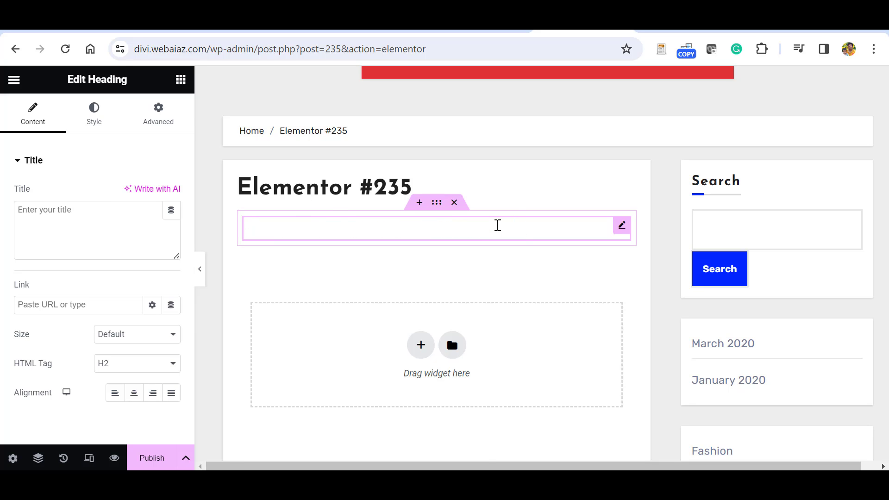
text(Contact Us)
Add a one-column container below the Contact Us heading.
click(420, 345)
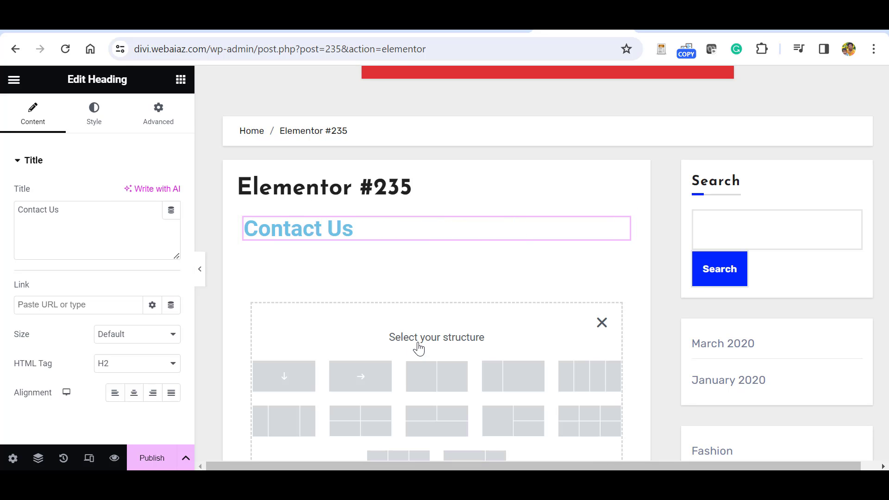
click(285, 380)
click(433, 290)
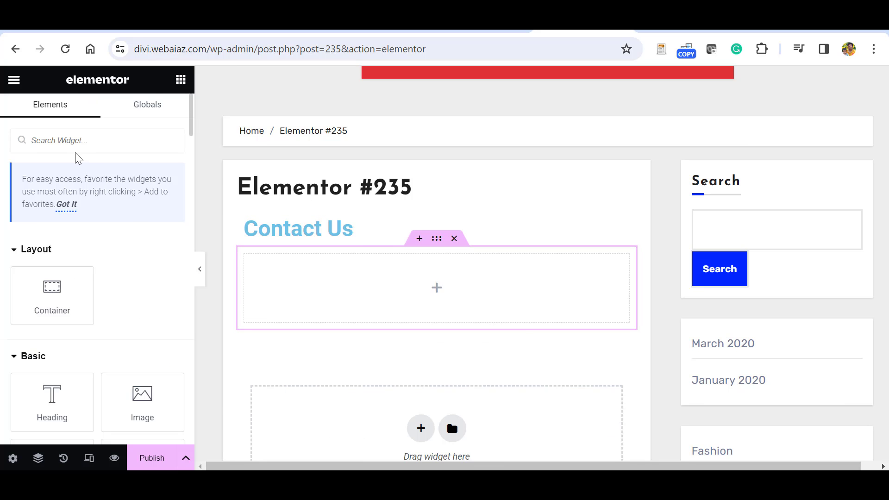
Place a WPForms widget in the container and embed the Simple Contact Form.
text(wpfor)
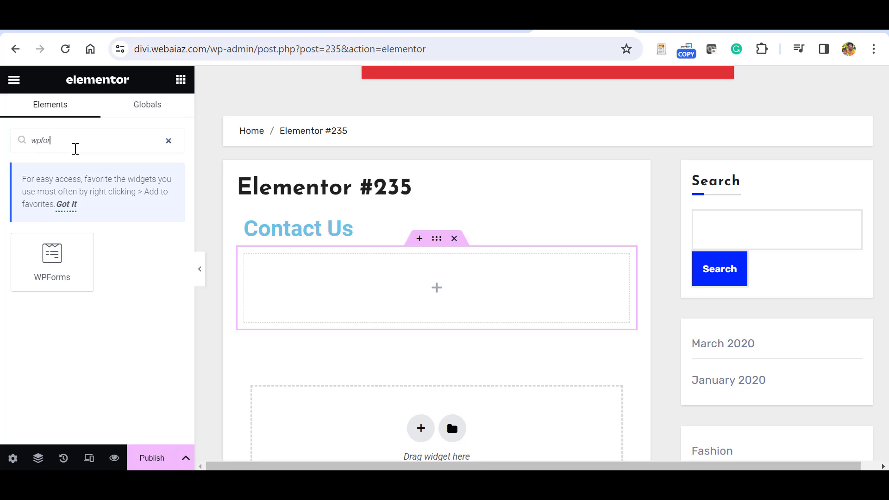
drag(52, 255, 417, 289)
click(468, 346)
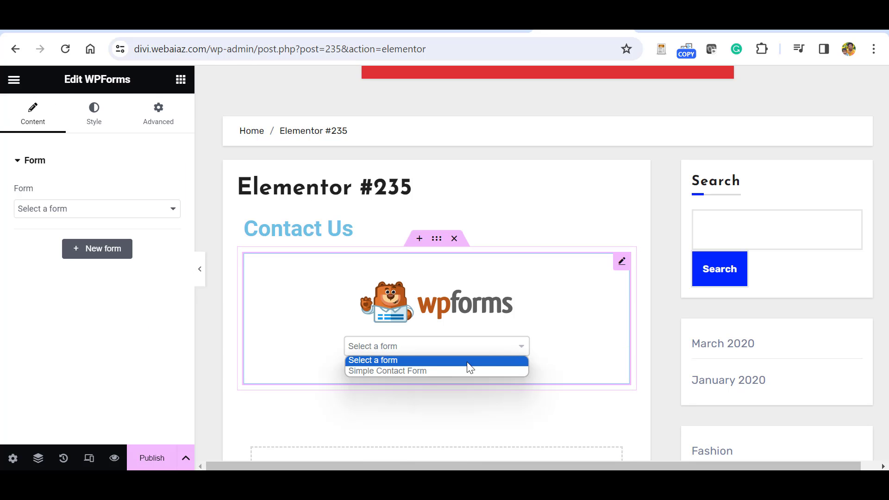
click(398, 371)
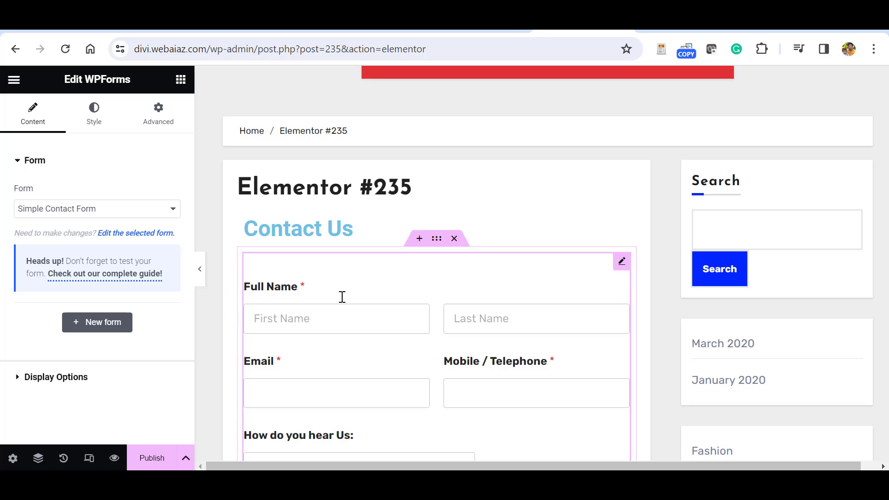
Keep the form fields at medium size and set their border radius to 17.
click(95, 115)
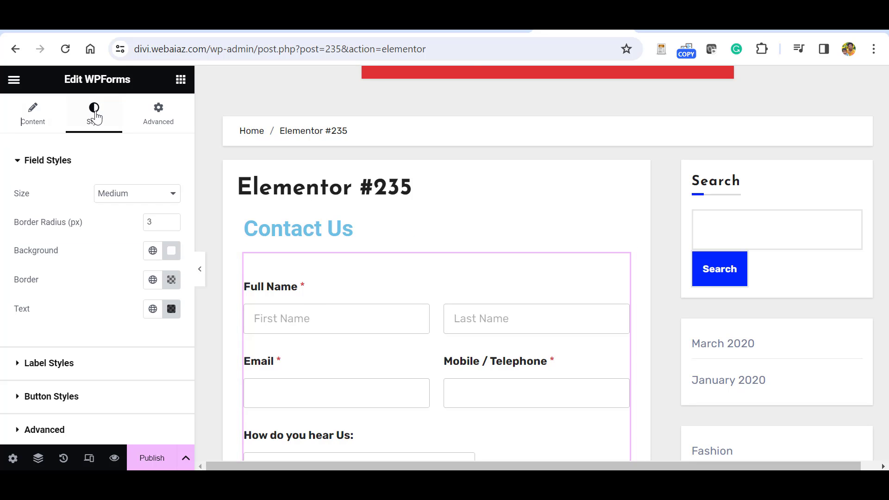
click(169, 192)
click(112, 229)
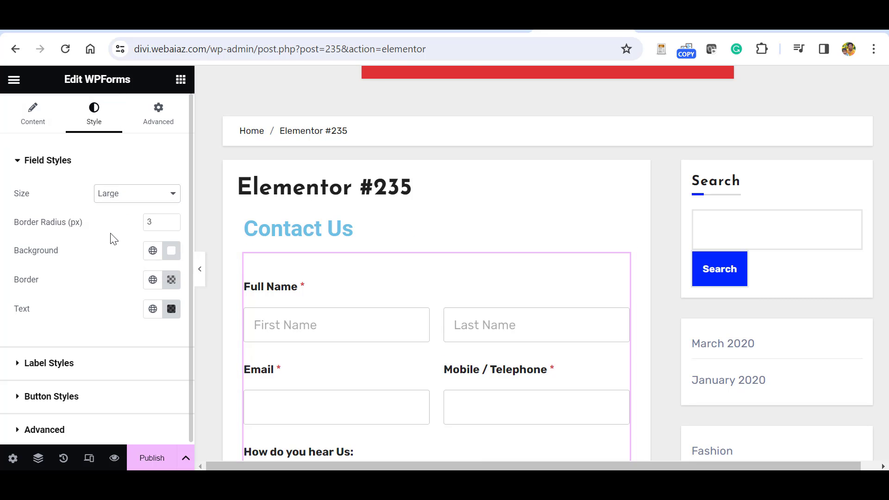
click(137, 193)
click(120, 219)
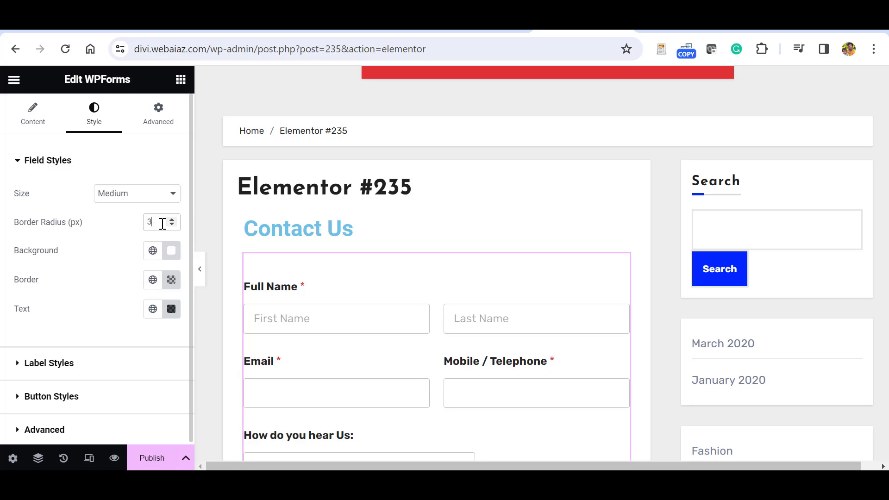
click(172, 221)
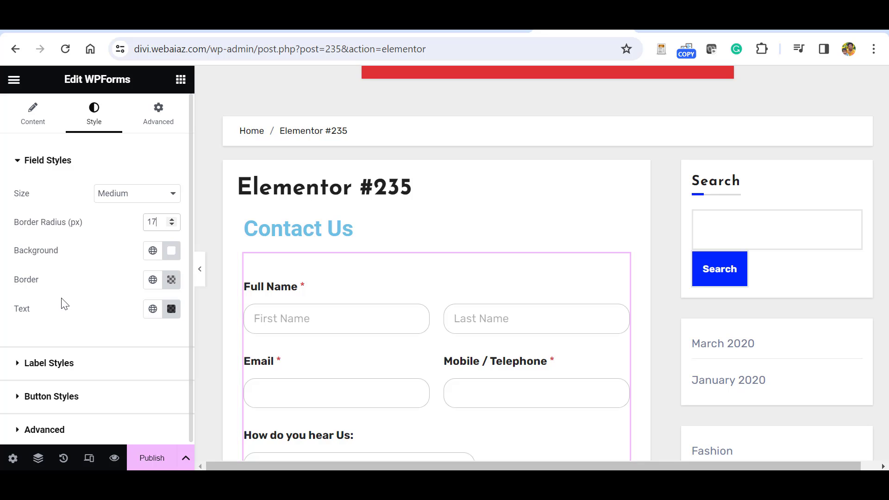
Give the fields a light grey #EEEEEE background, Primary light-blue borders and green Accent text.
click(152, 251)
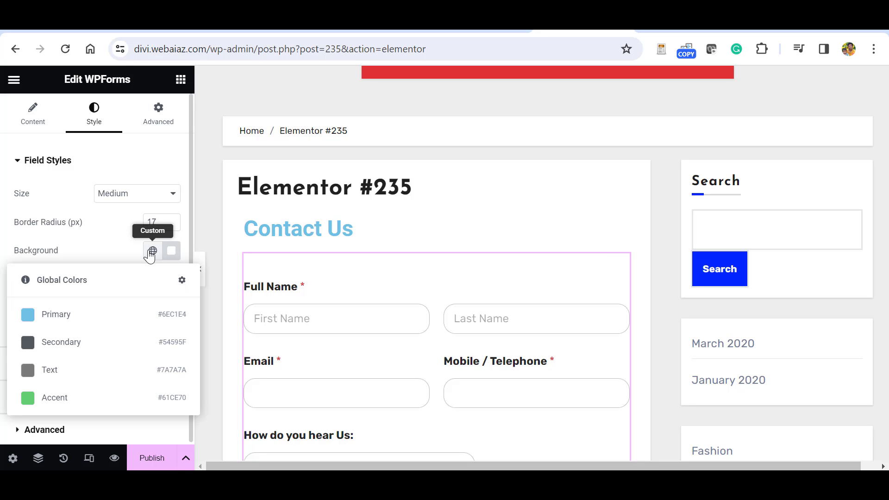
click(20, 371)
click(171, 251)
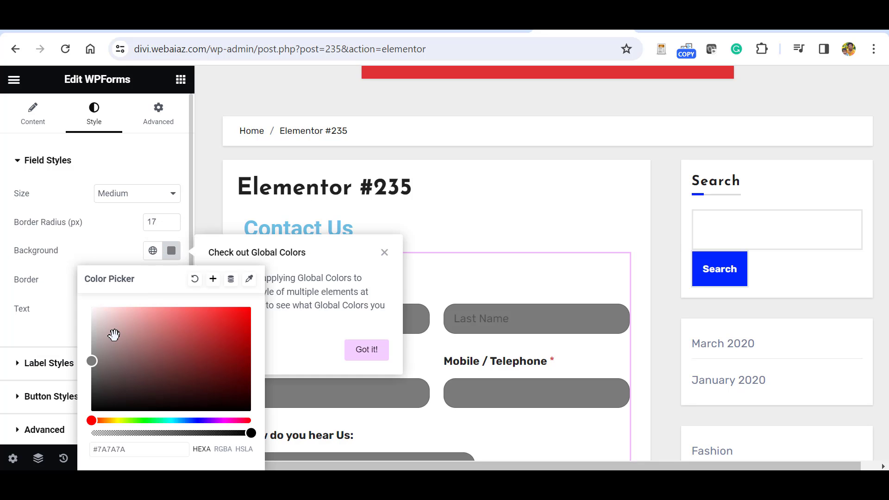
drag(91, 359, 99, 251)
click(99, 251)
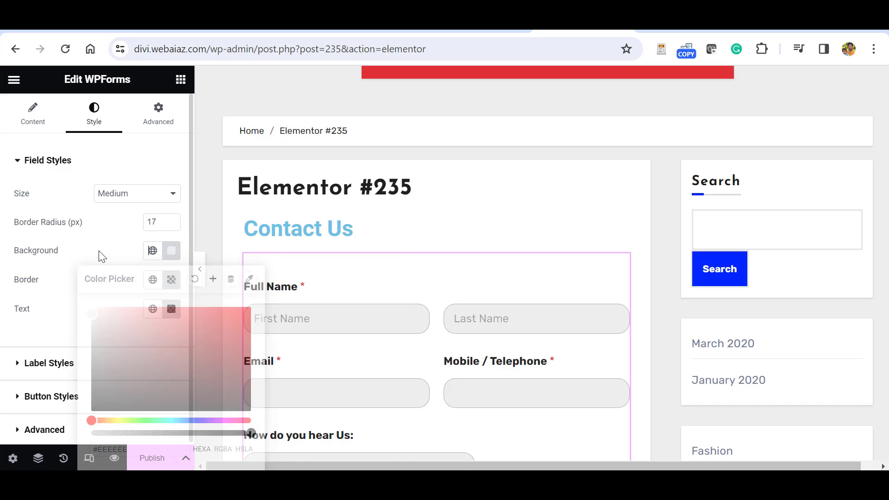
click(152, 279)
click(33, 356)
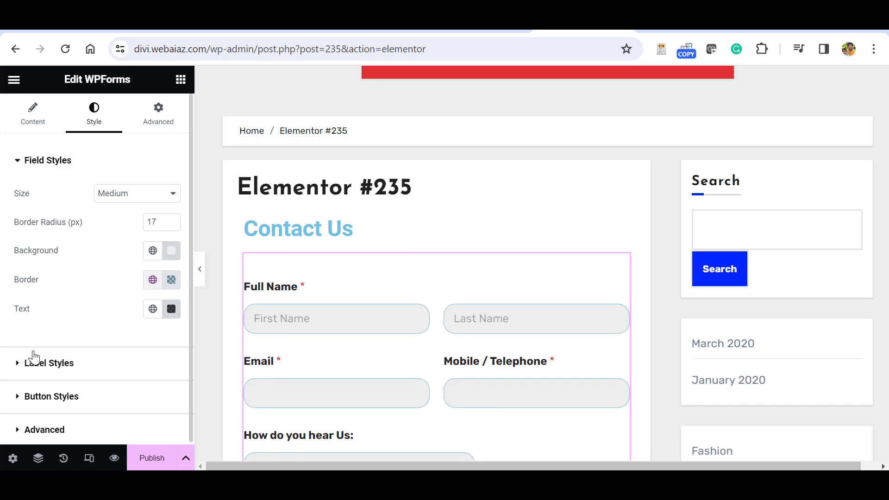
click(152, 311)
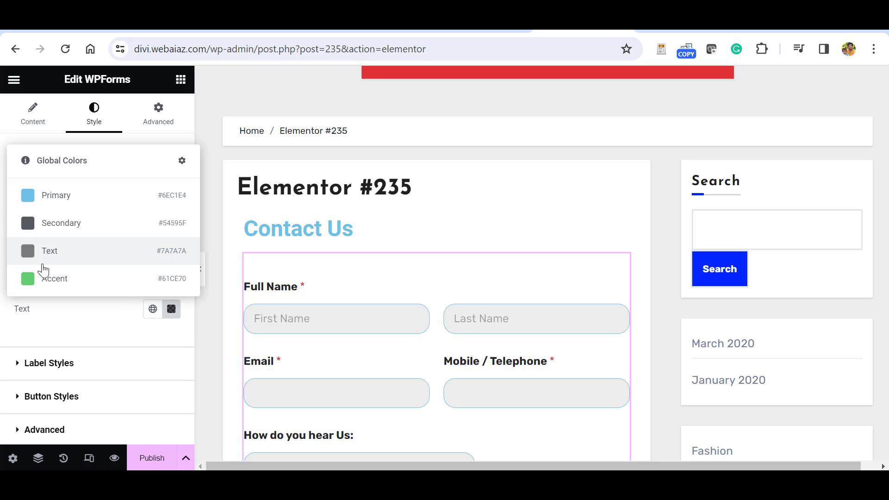
click(84, 279)
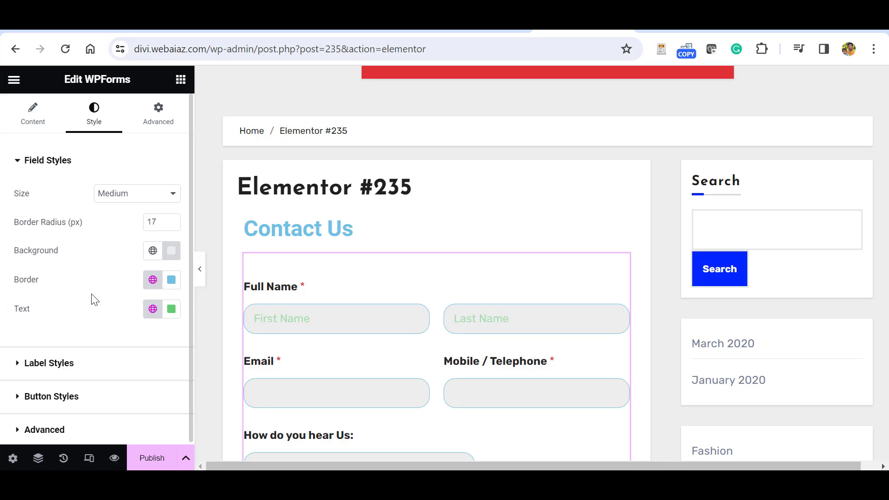
click(172, 315)
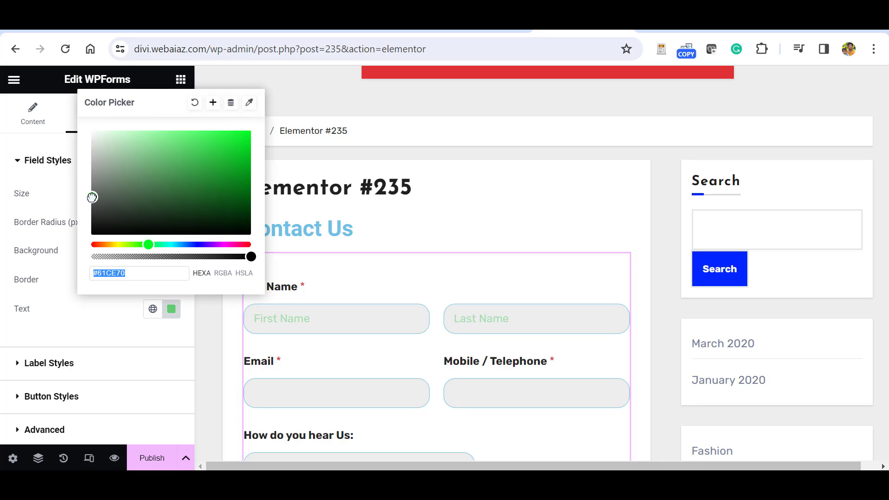
click(92, 198)
click(37, 363)
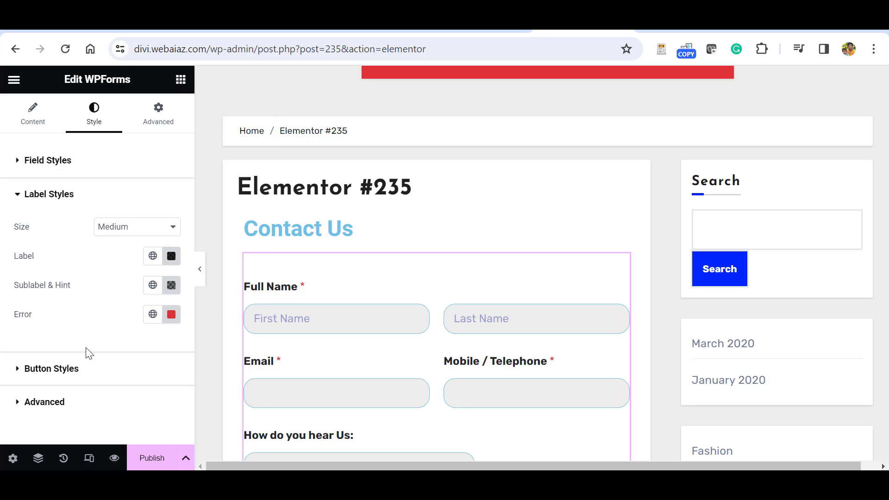
Make the form labels deep blue and round the Submit button corners to 20 px.
click(172, 256)
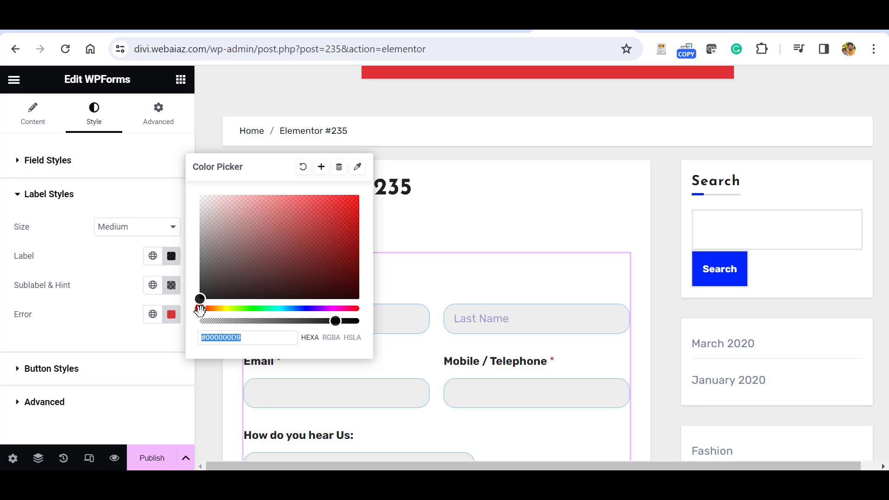
click(304, 308)
drag(303, 308, 308, 308)
click(360, 230)
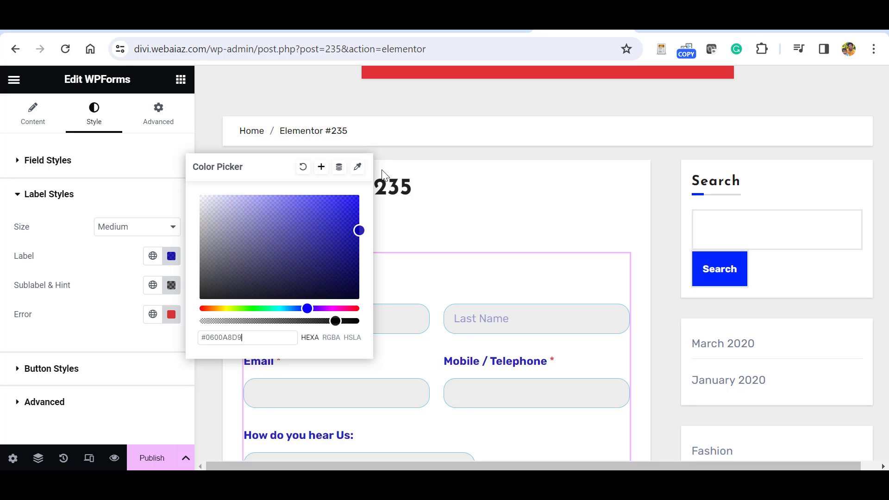
click(169, 334)
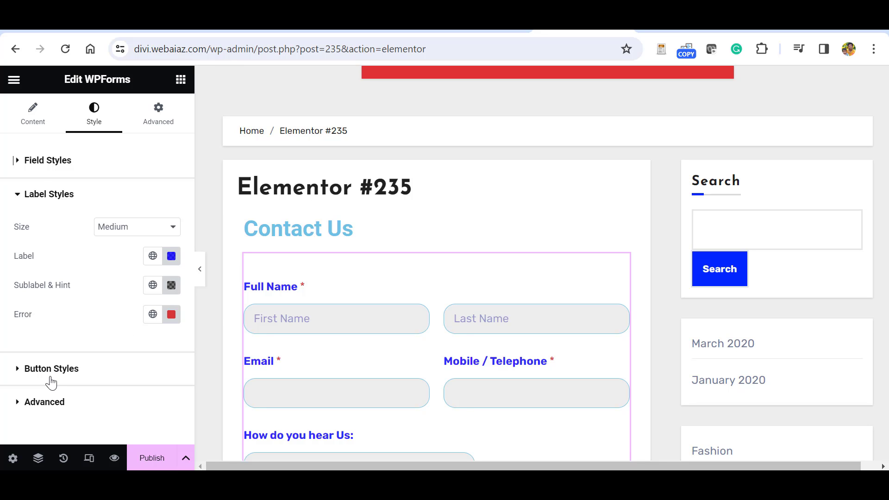
click(54, 376)
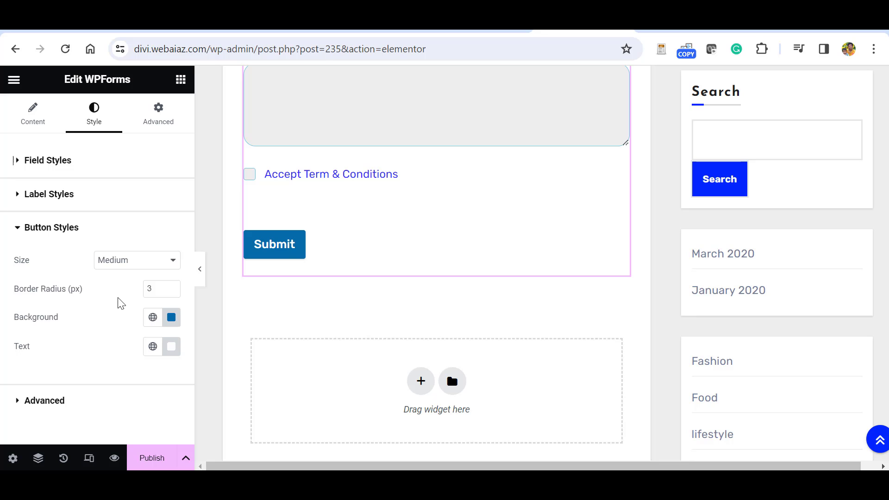
click(172, 287)
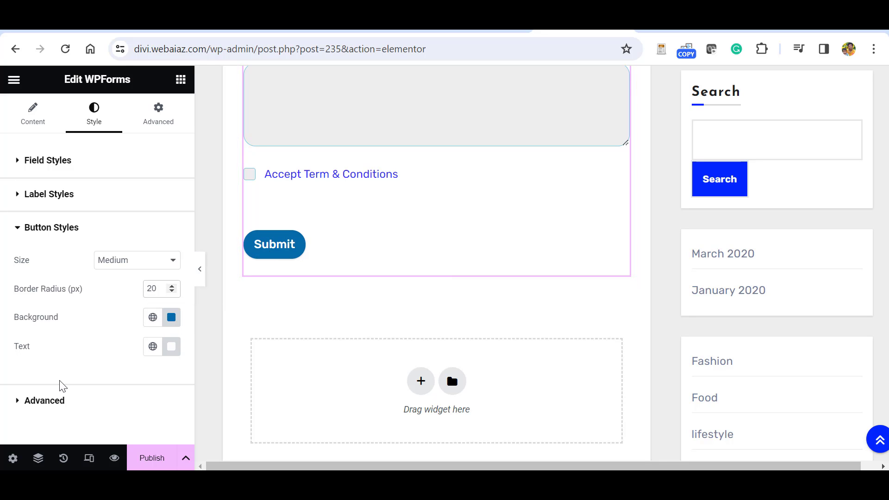
Collapse the Elementor panel to preview the form full width, then bring it back.
click(200, 269)
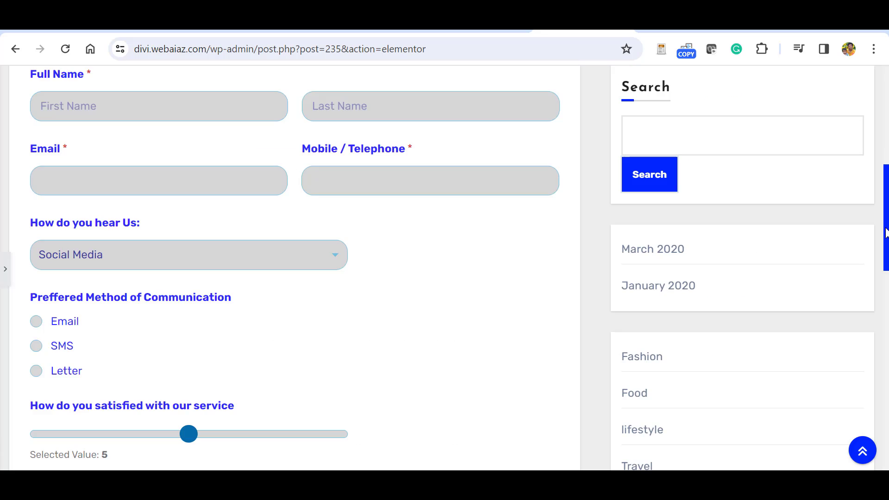
scroll(885, 202, up, 3)
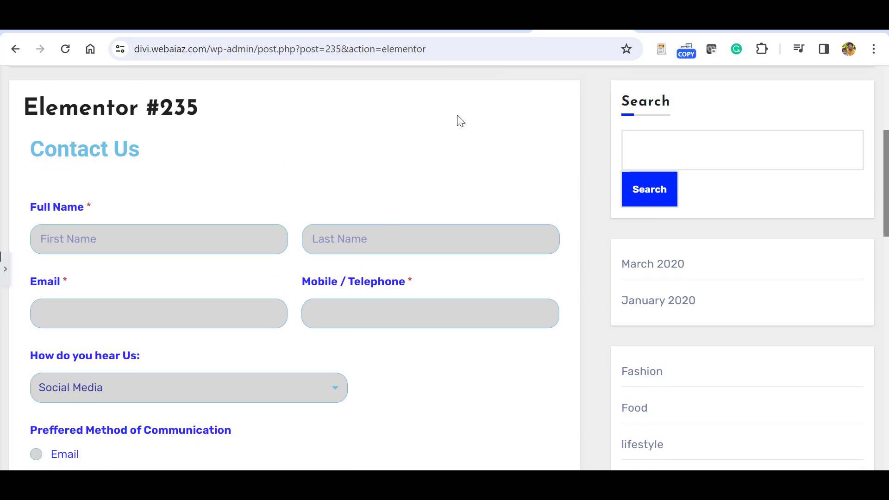
click(3, 270)
Give the form's container a gradient background with Primary as the first colour.
click(435, 166)
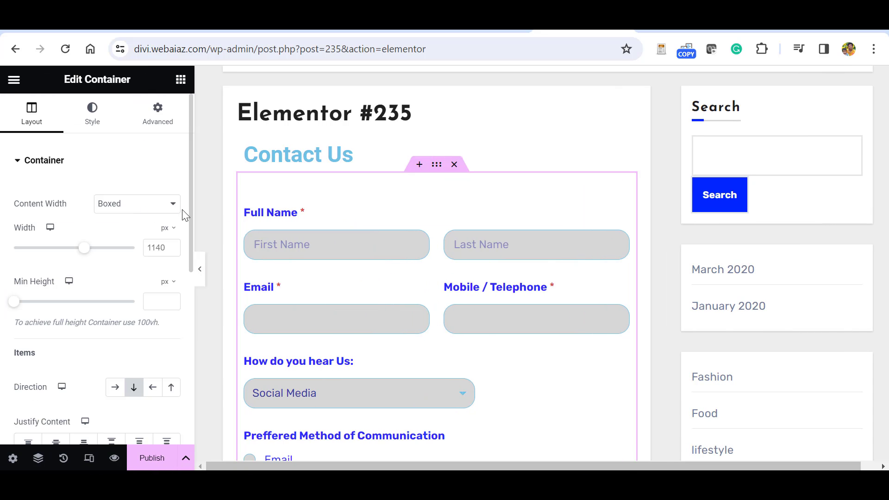
click(91, 123)
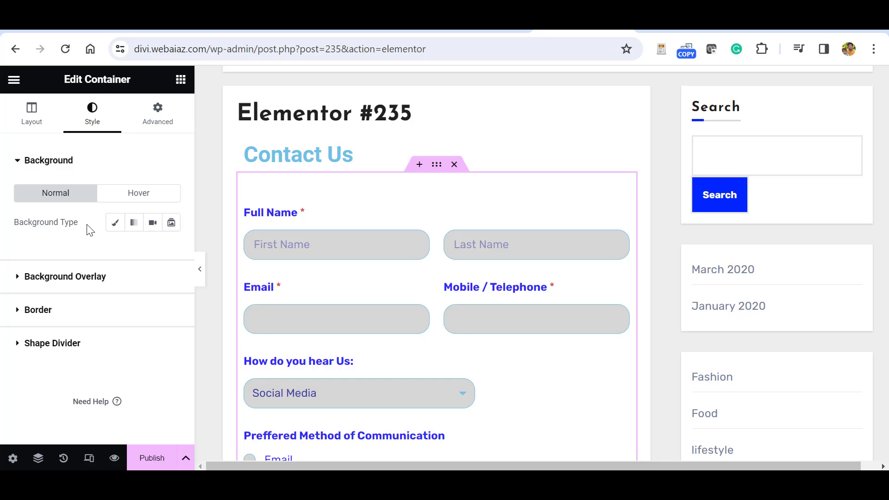
click(134, 223)
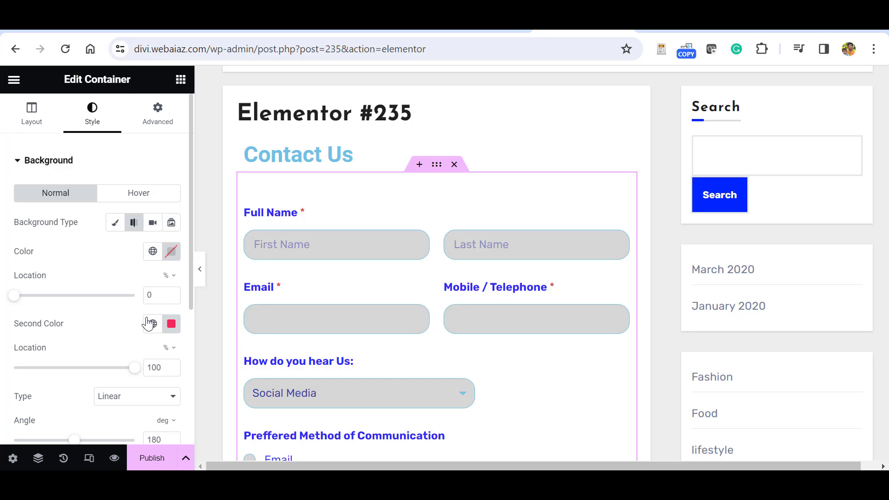
click(151, 252)
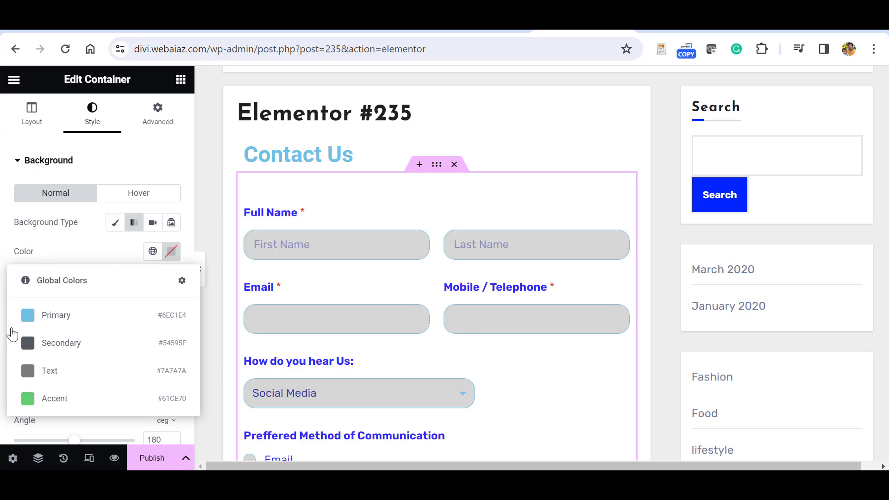
click(28, 316)
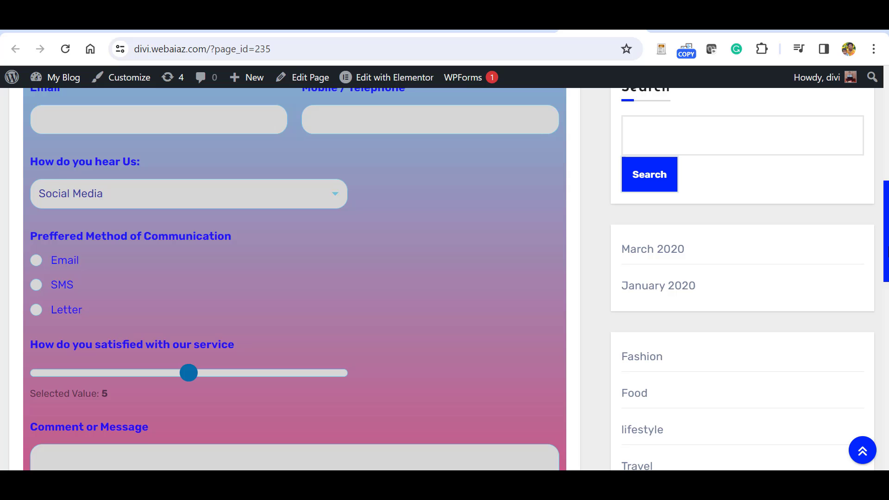
Enter a phone number, choose Google as the source, and pick Email as preferred communication.
scroll(297, 278, up, 1)
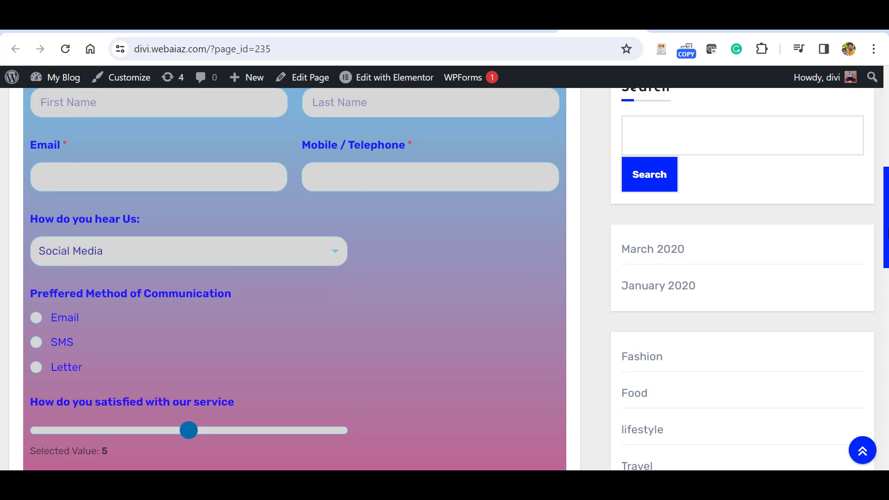
scroll(297, 278, up, 2)
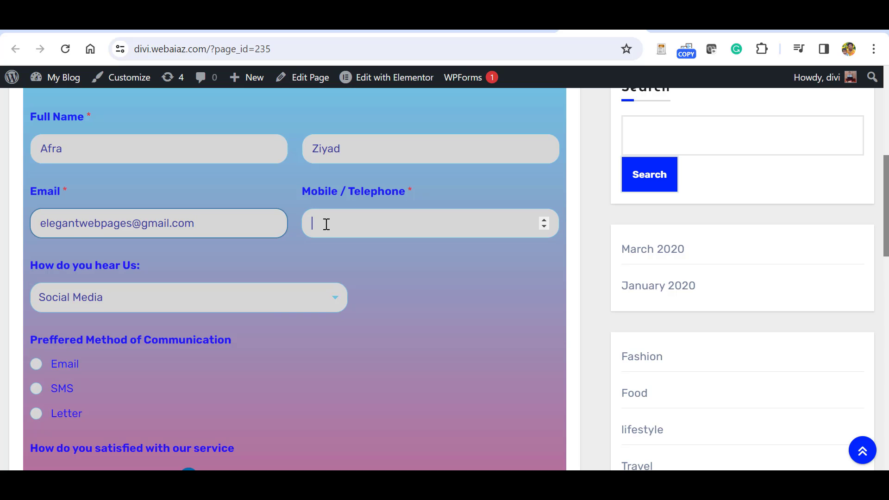
text(00441234567890)
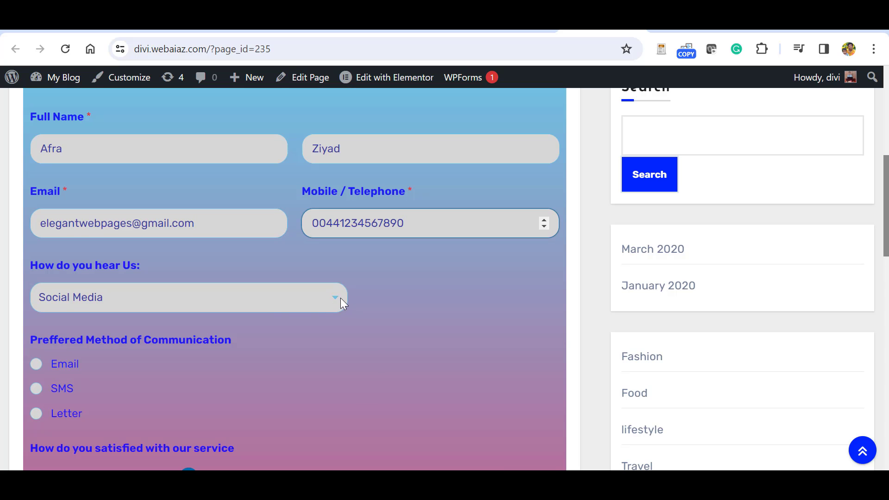
click(340, 298)
click(67, 332)
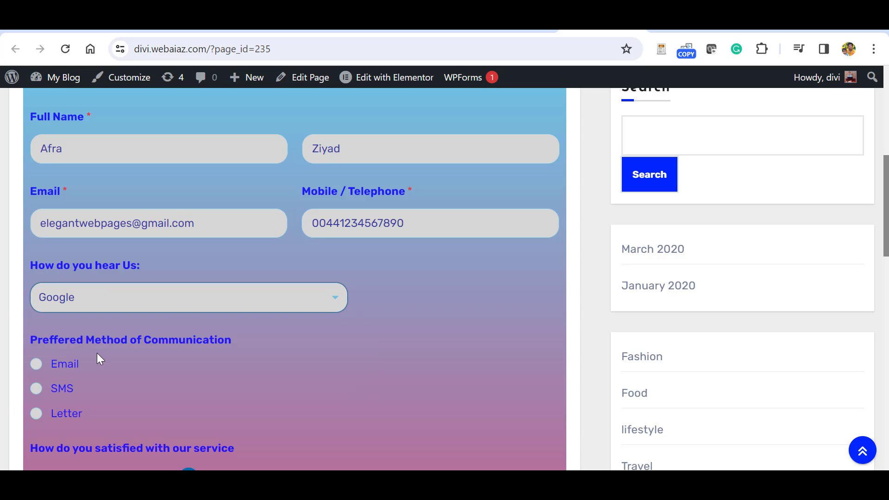
click(36, 364)
Set satisfaction to 9, accept the terms and robot check, and submit the form.
scroll(267, 345, down, 4)
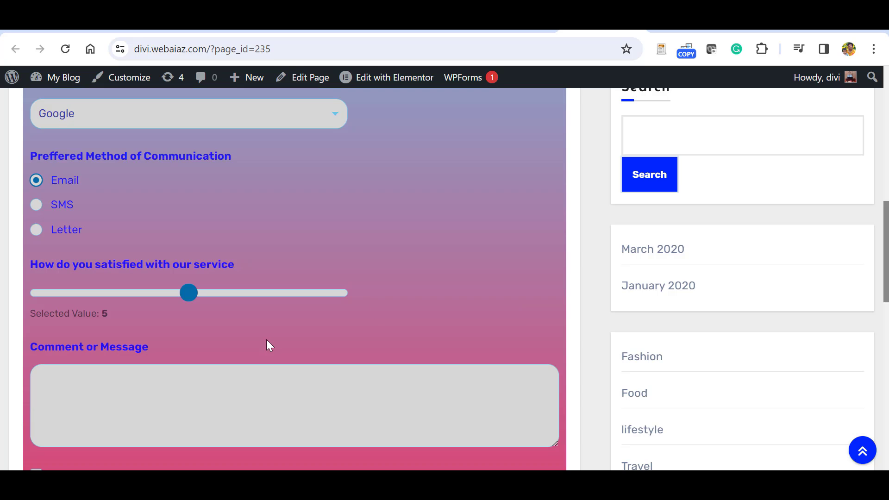
drag(191, 300, 324, 295)
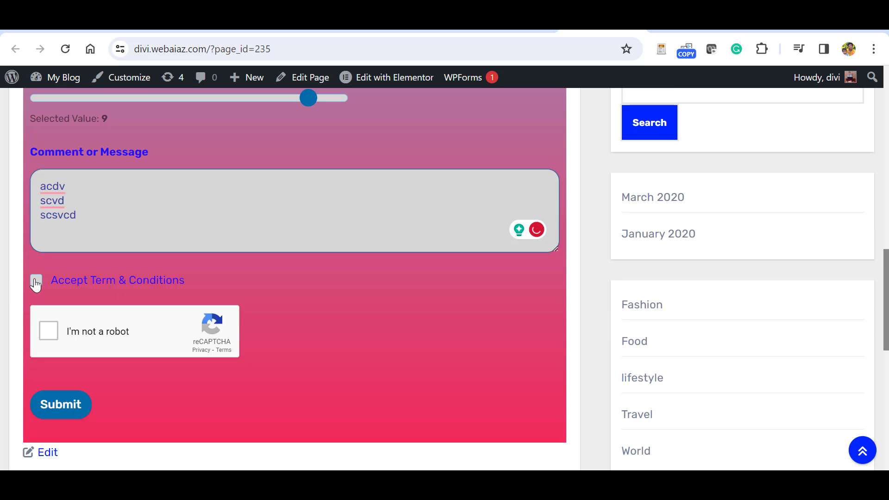
click(36, 281)
click(47, 331)
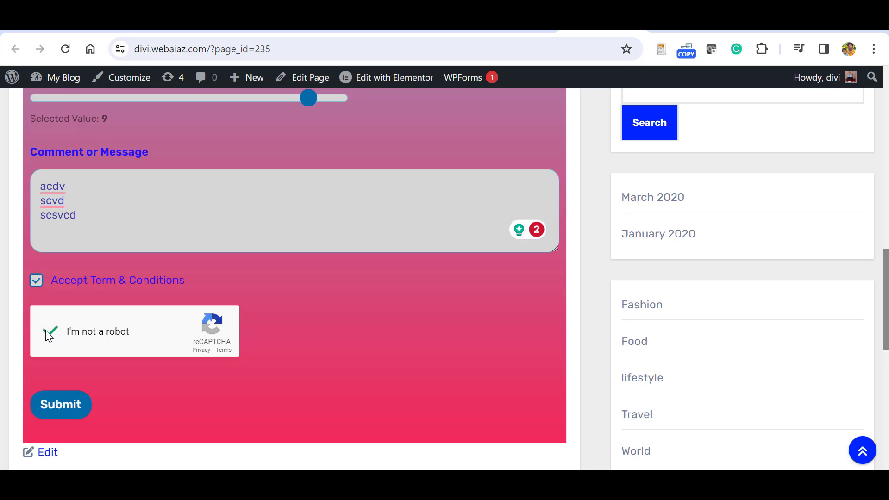
click(61, 405)
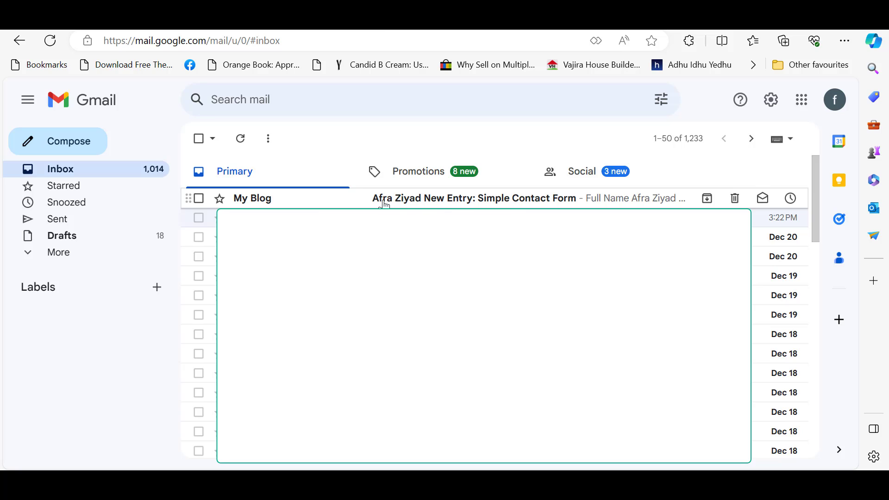
Open the 'New Entry: Simple Contact Form' email and scroll through the submitted details.
click(426, 200)
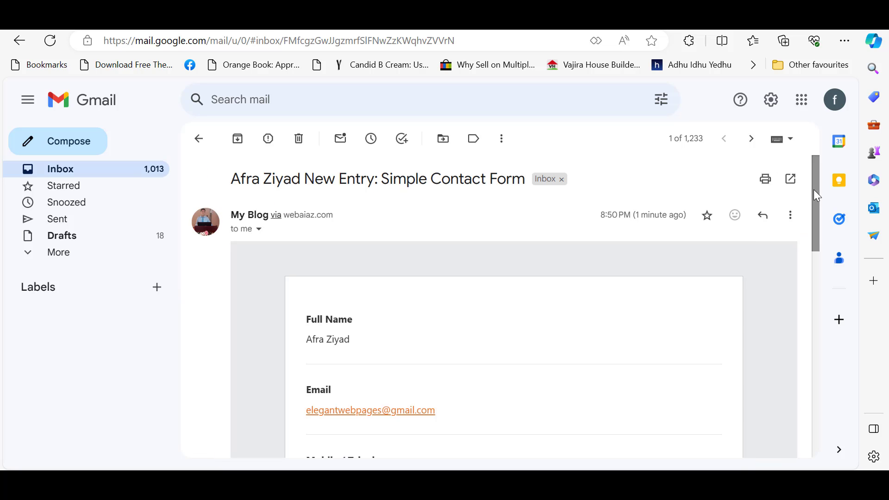
drag(814, 190, 654, 318)
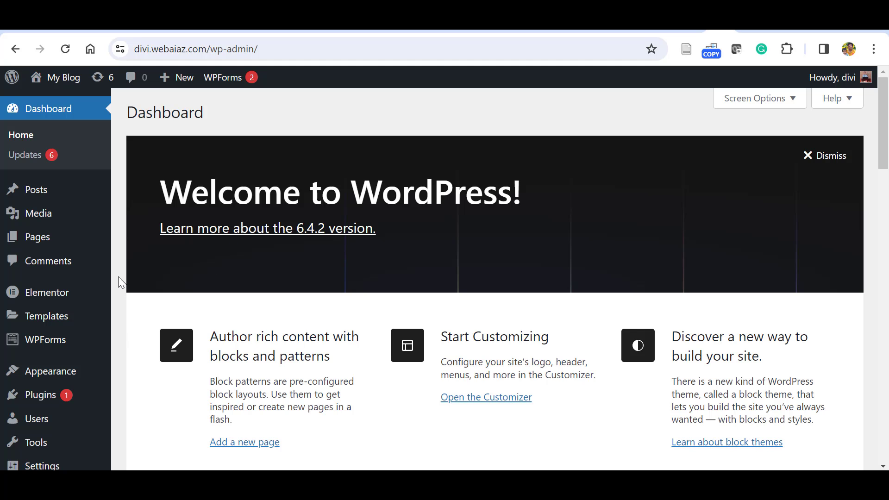
Select the Compact template under WPForms Lite Email settings instead of Classic, and save.
mouse_move(103, 401)
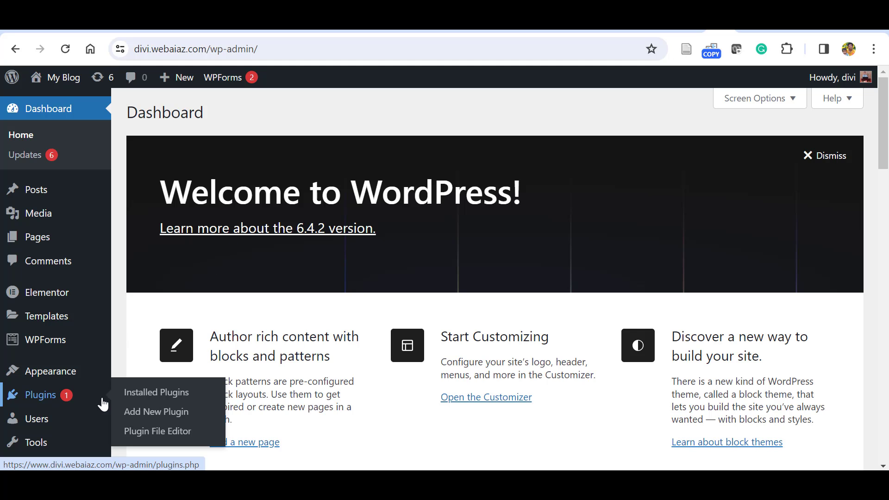
click(144, 393)
scroll(810, 235, down, 5)
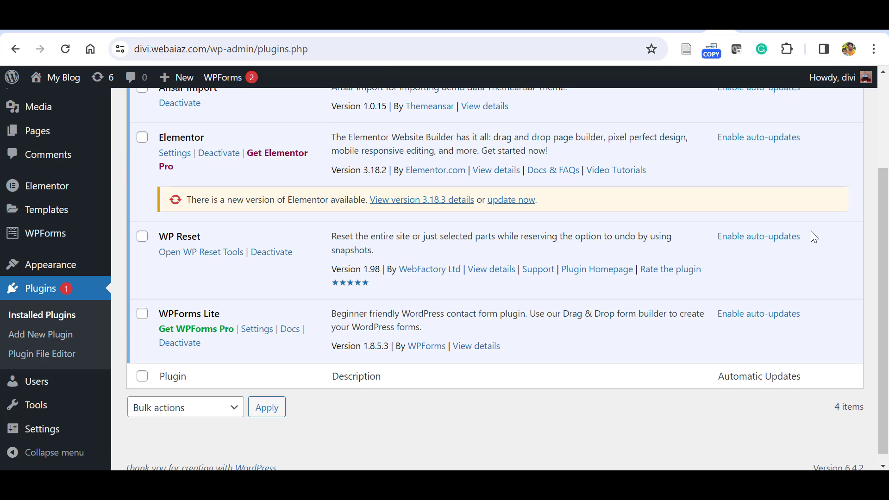
click(258, 329)
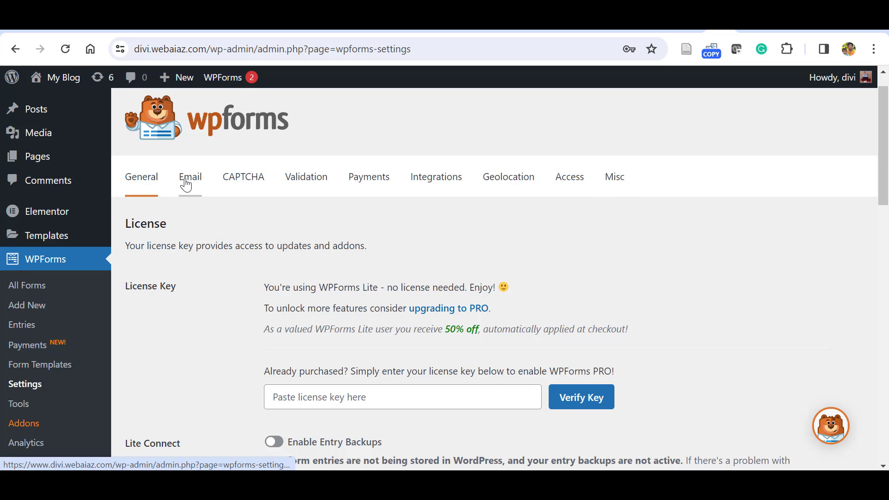
click(185, 180)
scroll(546, 298, down, 3)
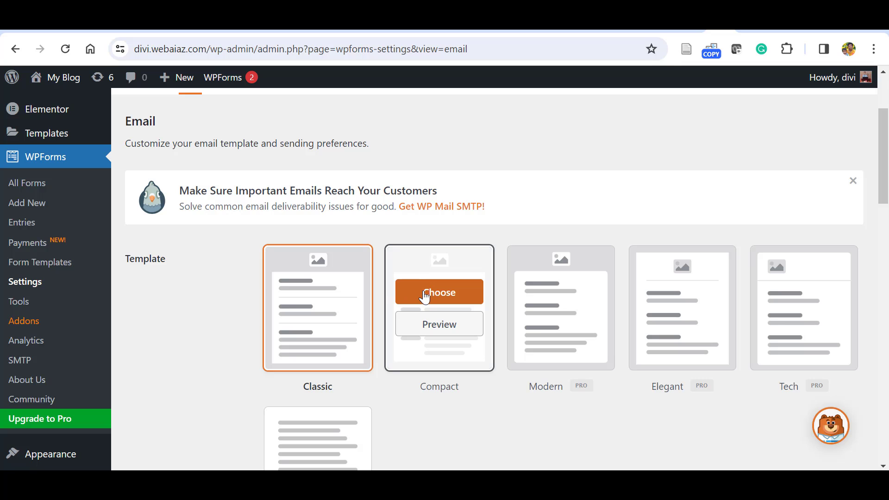
click(424, 296)
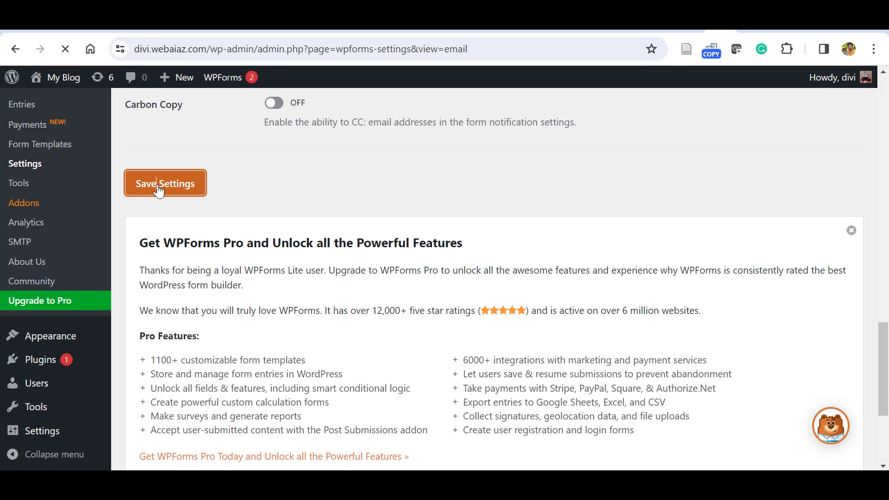
click(169, 182)
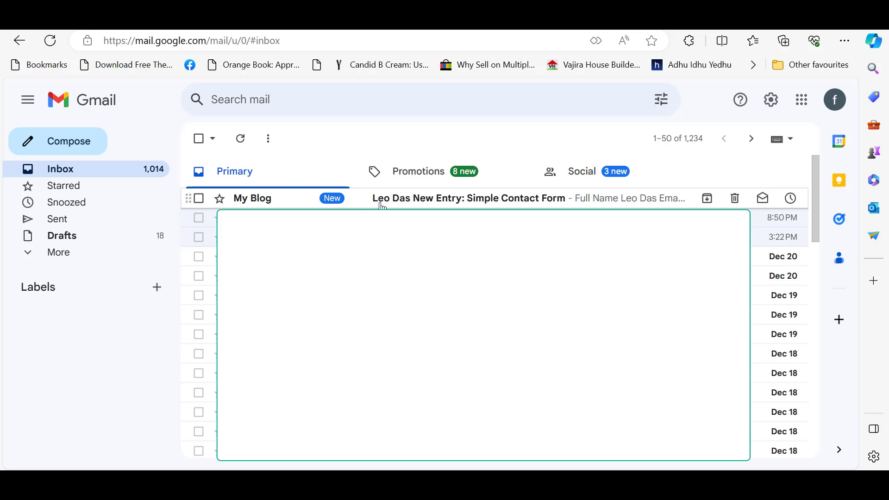
Open the latest 'New Entry: Simple Contact Form' email from My Blog and scroll through it.
click(481, 200)
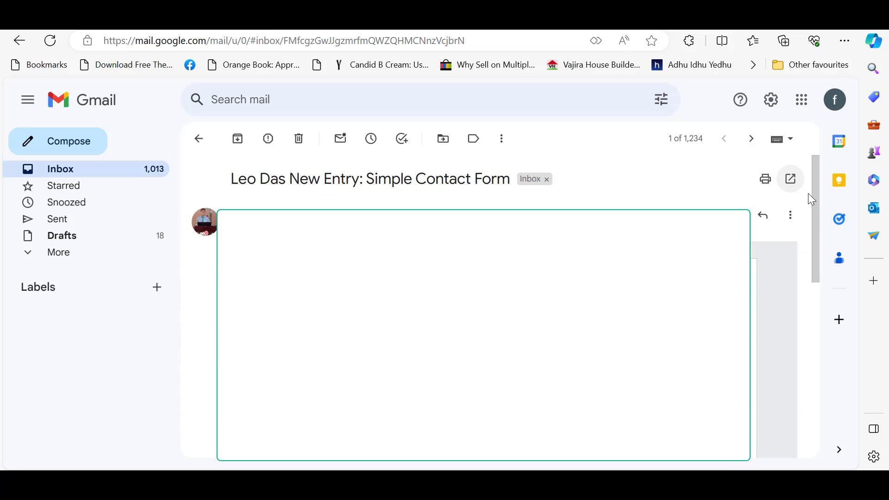
drag(812, 195, 833, 251)
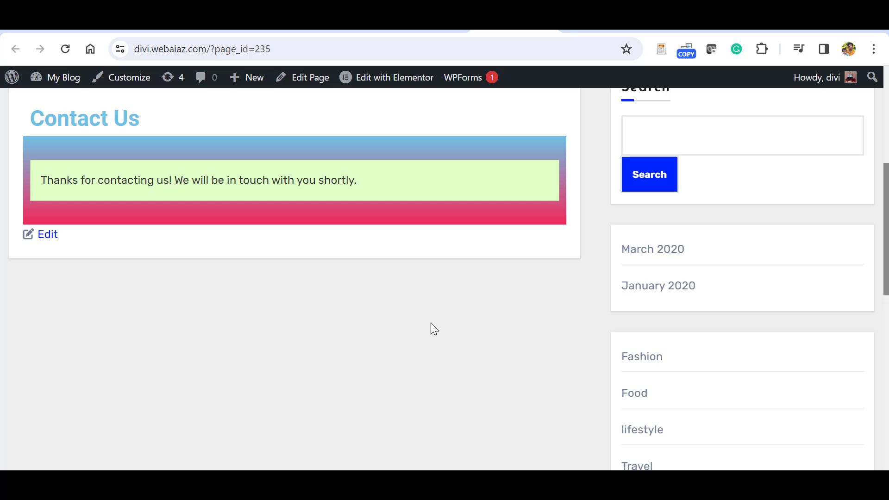